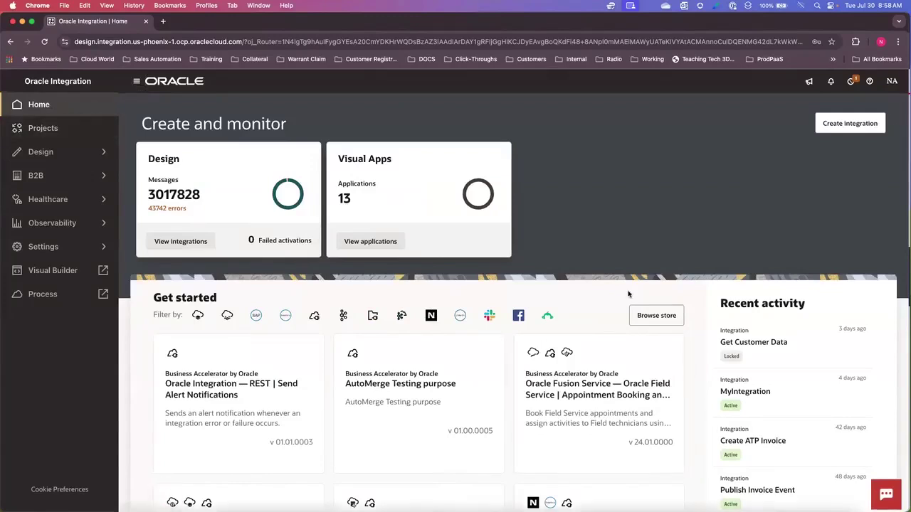
- Open the Integration store and look at its filter options without applying any
{"action": "left_click", "coordinate": [650, 318]}
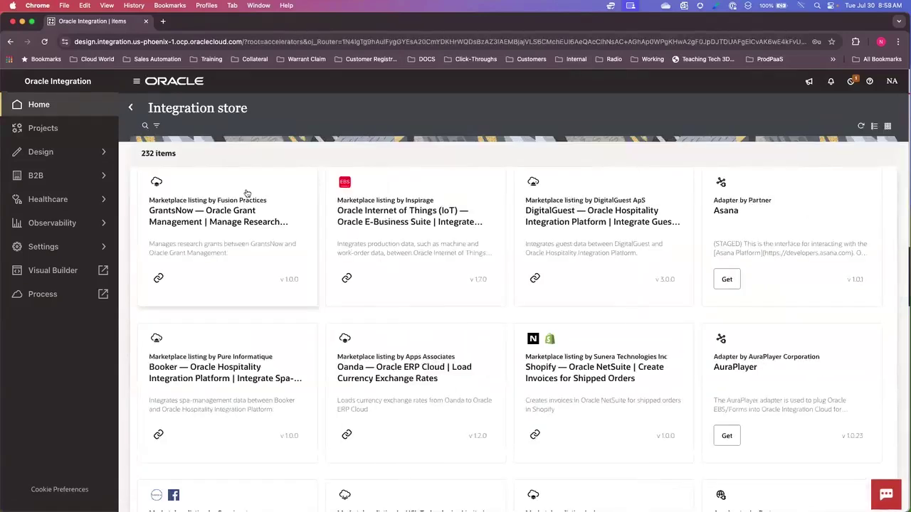
{"action": "left_click", "coordinate": [157, 127]}
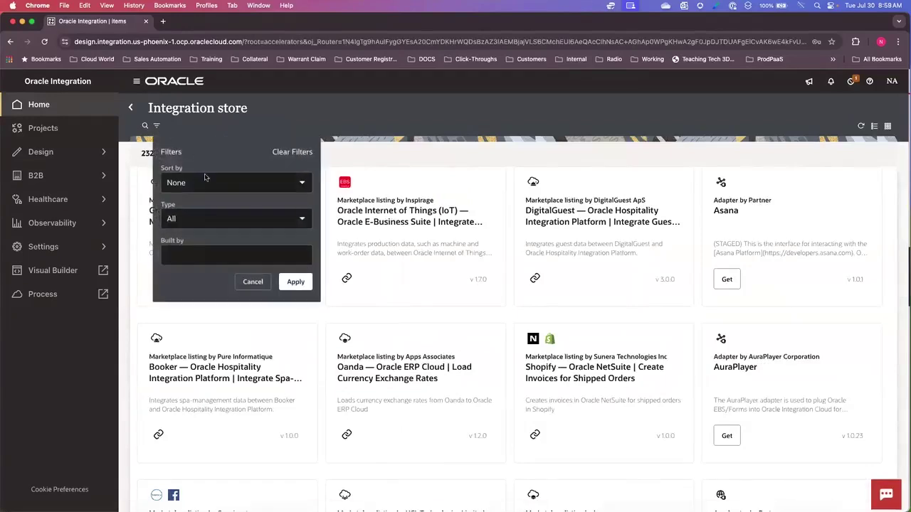
{"action": "left_click", "coordinate": [254, 282]}
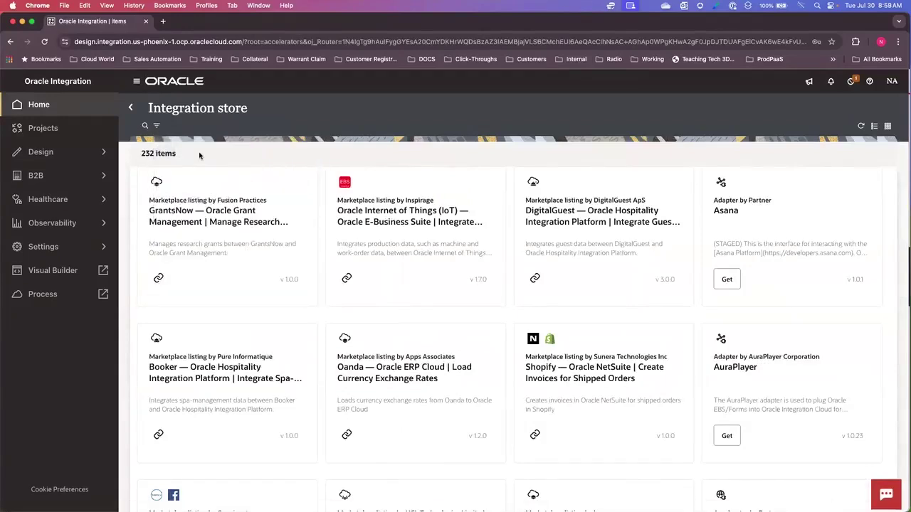
- Search the store for "Create Customer" and get the recipe REST — Oracle ERP Cloud | Create Customer Records
{"action": "left_click", "coordinate": [145, 128]}
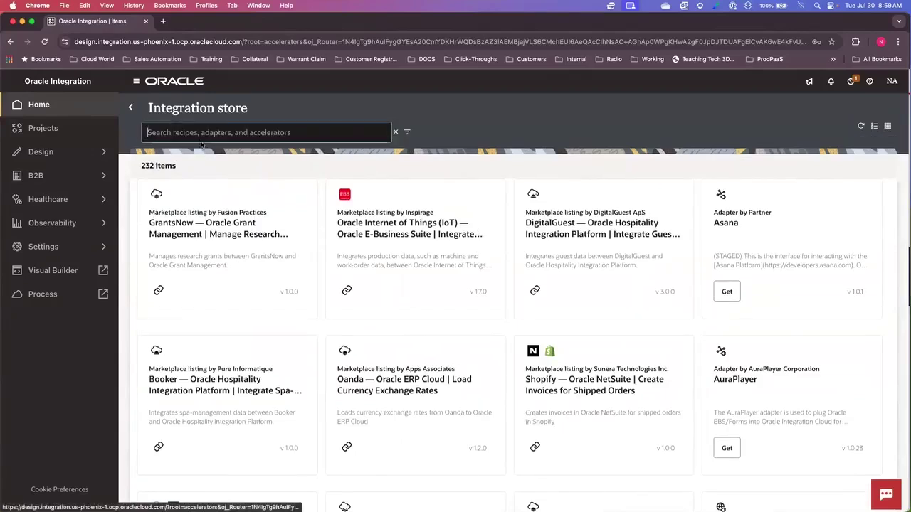
{"action": "type", "text": "C"}
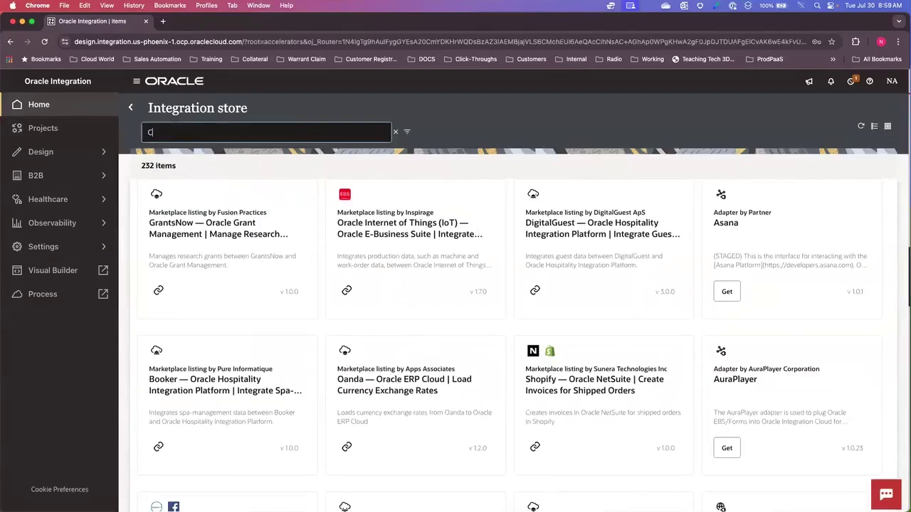
{"action": "type", "text": "ustomer"}
{"action": "key", "text": "BackSpace"}
{"action": "key", "text": "BackSpace"}
{"action": "key", "text": "BackSpace"}
{"action": "key", "text": "BackSpace"}
{"action": "key", "text": "BackSpace"}
{"action": "key", "text": "BackSpace"}
{"action": "key", "text": "BackSpace"}
{"action": "key", "text": "BackSpace"}
{"action": "type", "text": "Create Customer"}
{"action": "key", "text": "Return"}
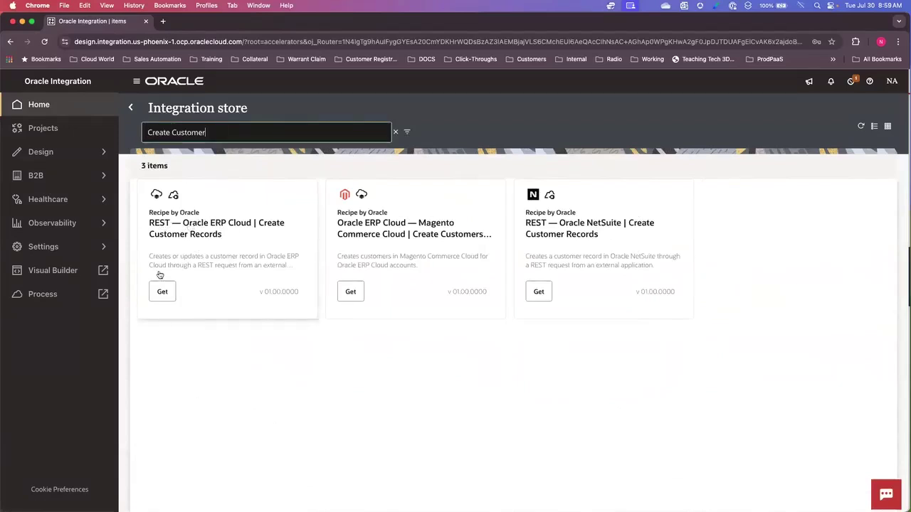
{"action": "left_click", "coordinate": [163, 294]}
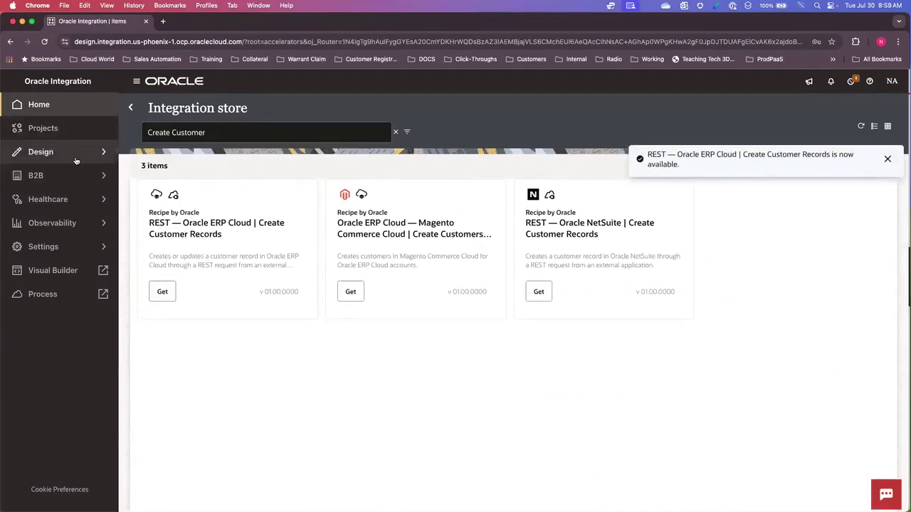
- Open the Oracle ERP Customer Create project and review its integrations and connections
{"action": "left_click", "coordinate": [35, 131]}
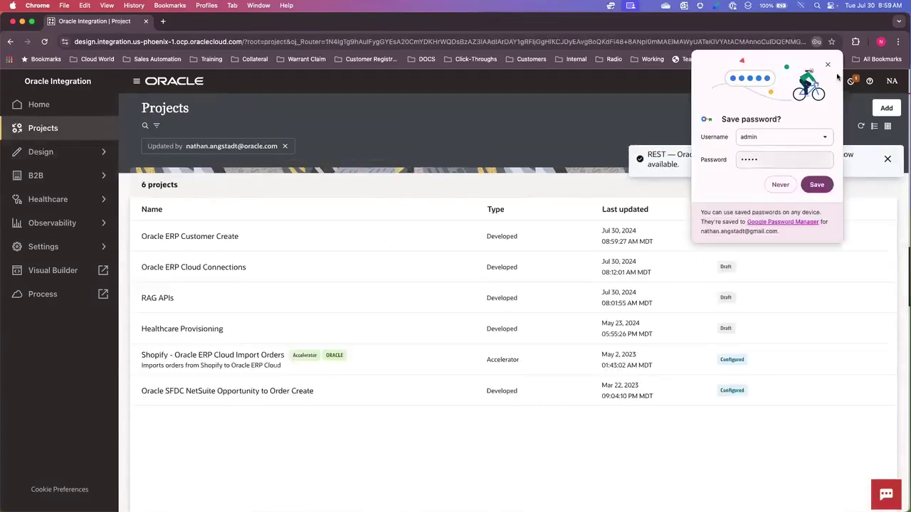
{"action": "left_click", "coordinate": [588, 165]}
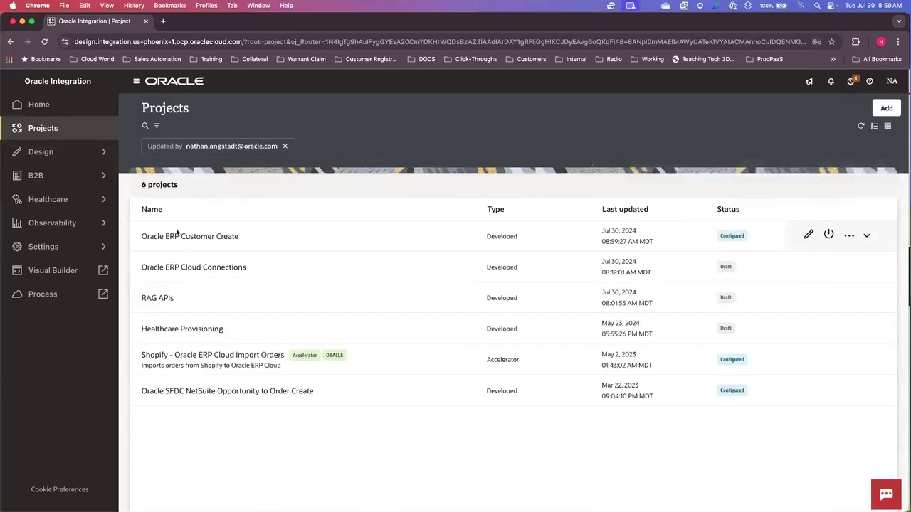
{"action": "left_click", "coordinate": [214, 237]}
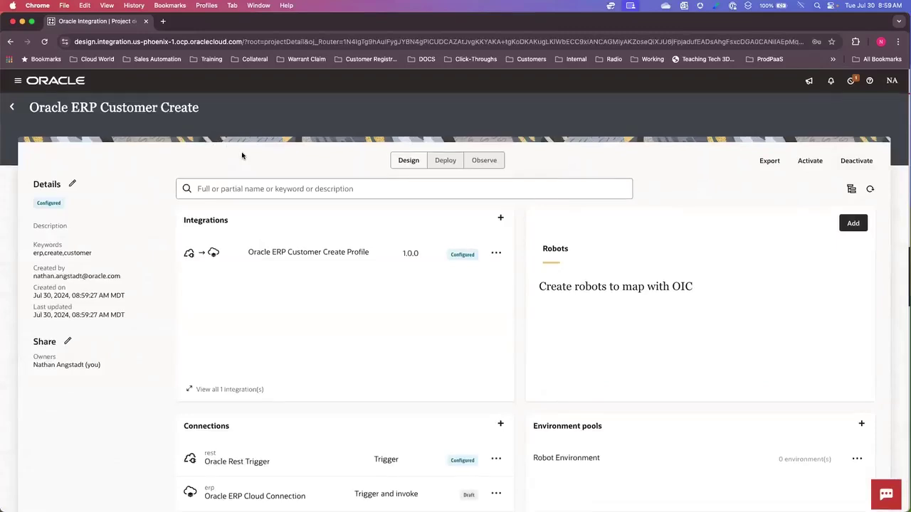
{"action": "scroll", "coordinate": [274, 324], "scroll_direction": "down", "scroll_amount": 1}
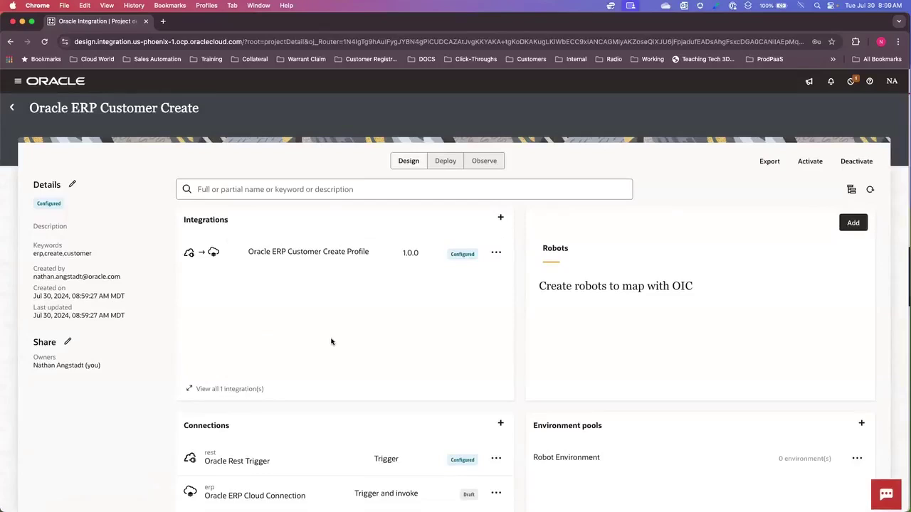
{"action": "scroll", "coordinate": [363, 311], "scroll_direction": "down", "scroll_amount": 3}
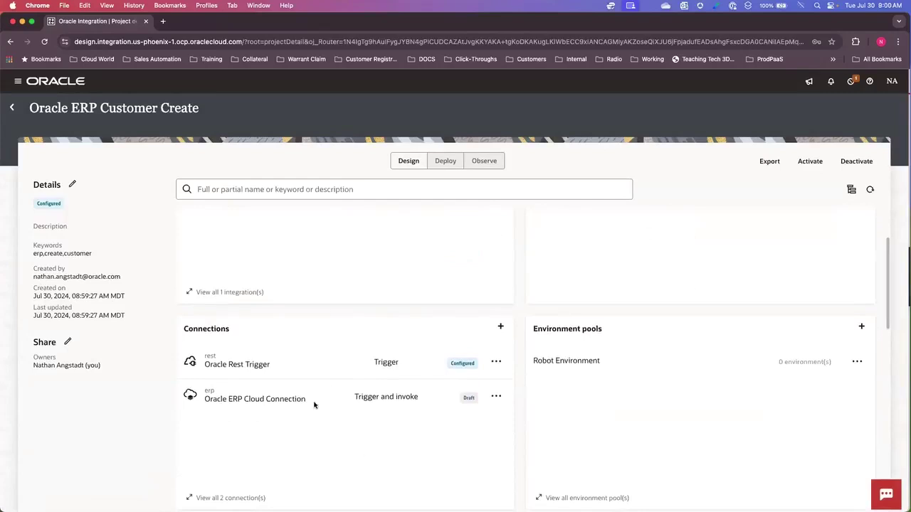
{"action": "scroll", "coordinate": [358, 427], "scroll_direction": "up", "scroll_amount": 3}
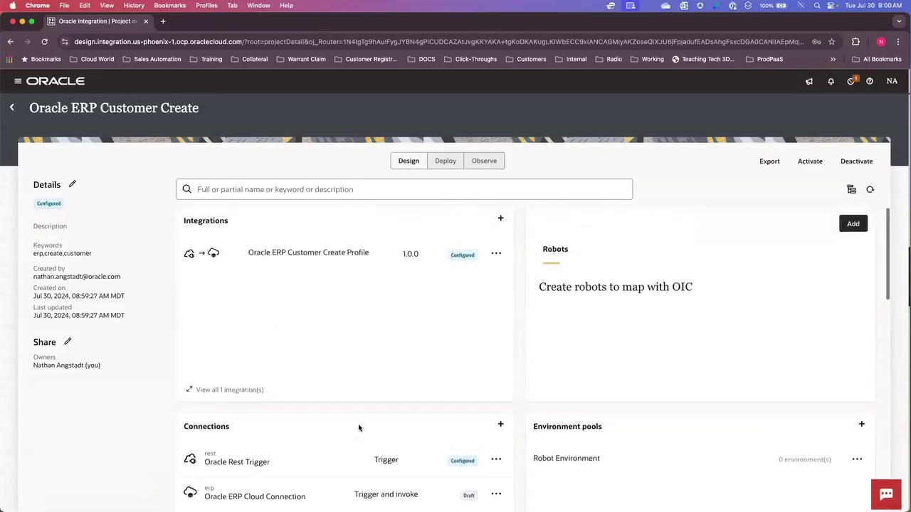
{"action": "scroll", "coordinate": [396, 384], "scroll_direction": "down", "scroll_amount": 1}
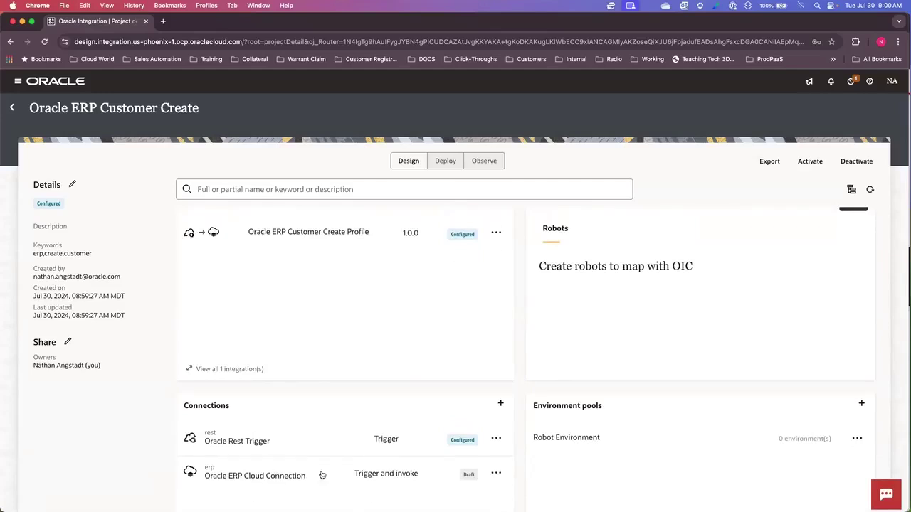
{"action": "scroll", "coordinate": [340, 330], "scroll_direction": "up", "scroll_amount": 1}
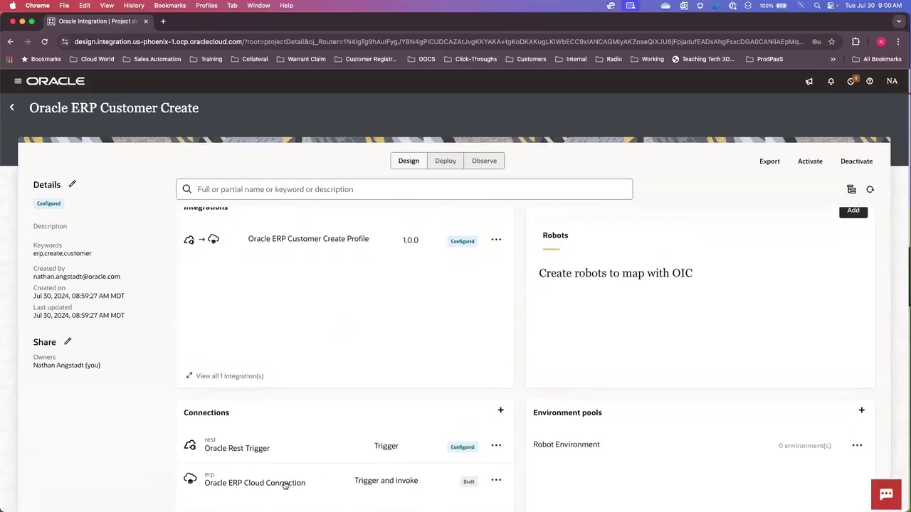
- Configure the Oracle ERP Cloud Connection to use the shared connection Oracle ERP Cloud Connection - eqir-dev14, save it and return to the project
{"action": "left_click", "coordinate": [295, 481]}
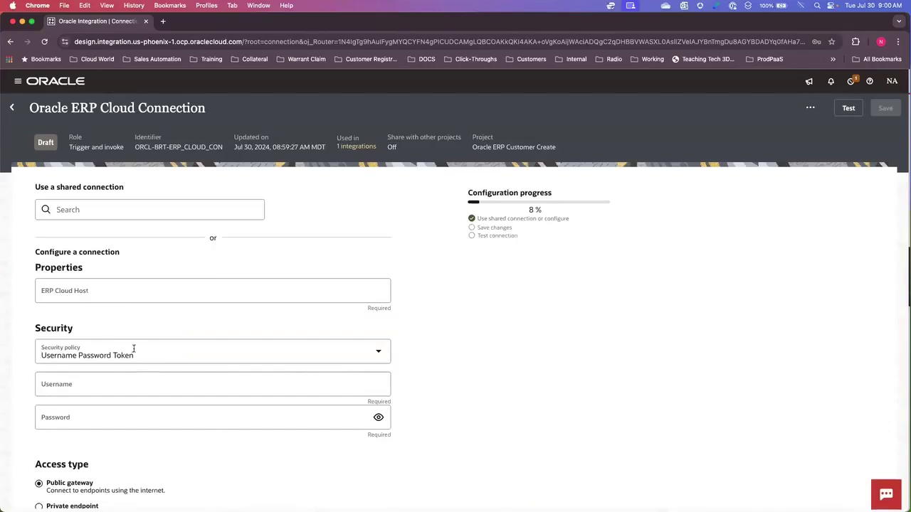
{"action": "left_click", "coordinate": [150, 211]}
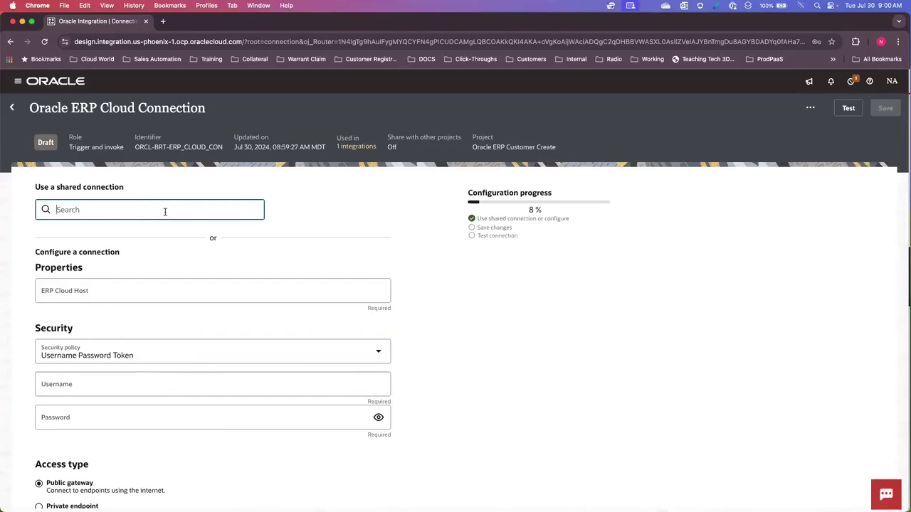
{"action": "type", "text": "dev"}
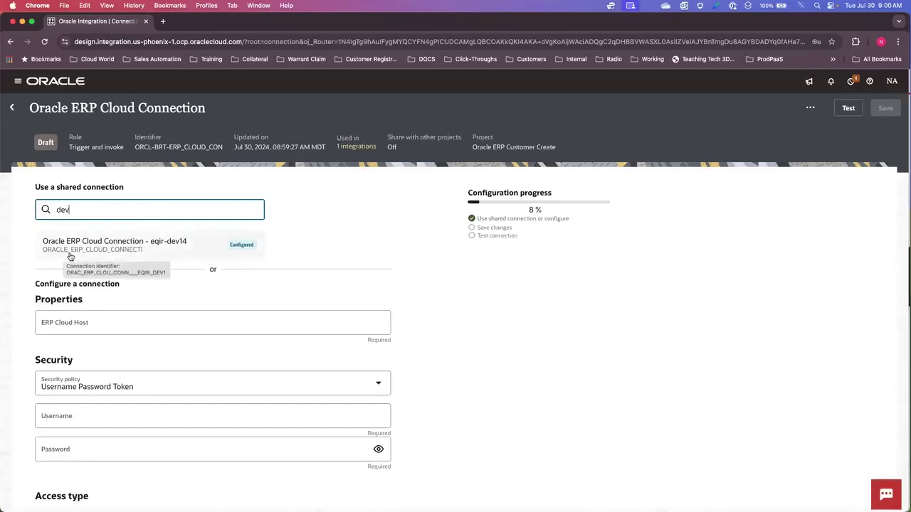
{"action": "left_click", "coordinate": [176, 245]}
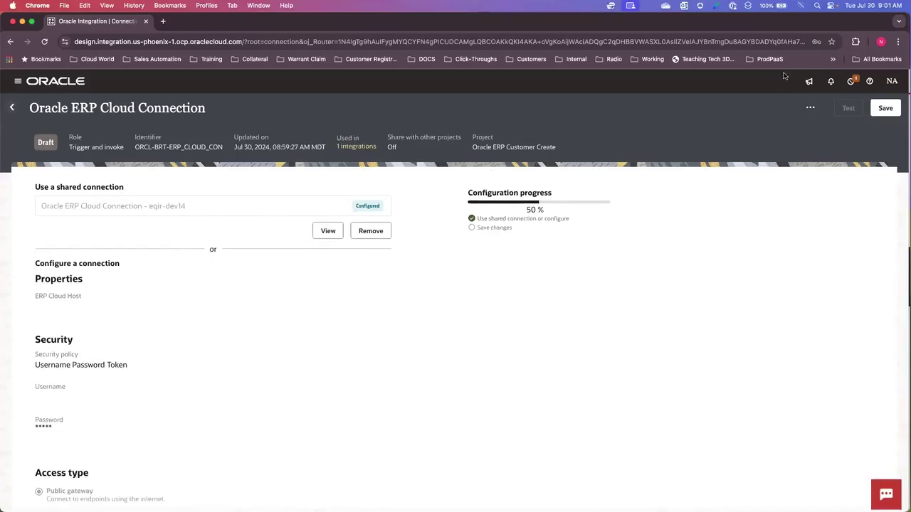
{"action": "left_click", "coordinate": [11, 108]}
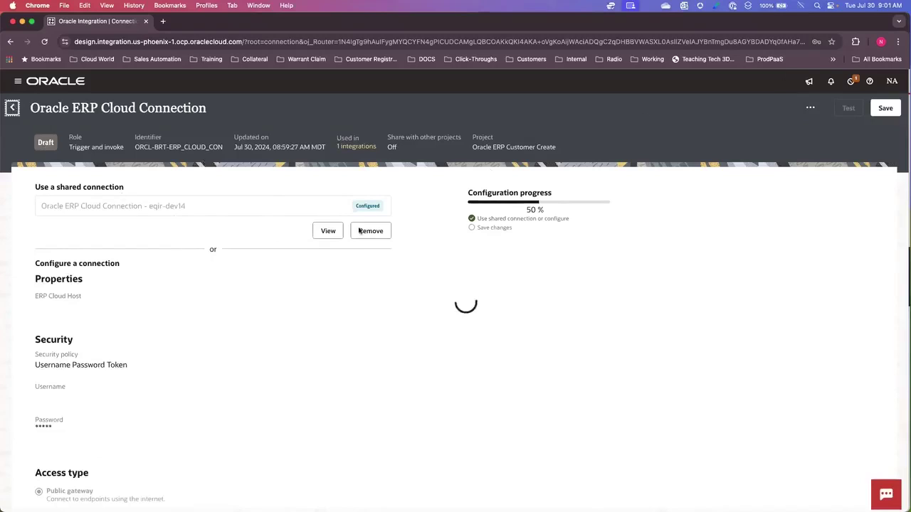
{"action": "left_click", "coordinate": [886, 492]}
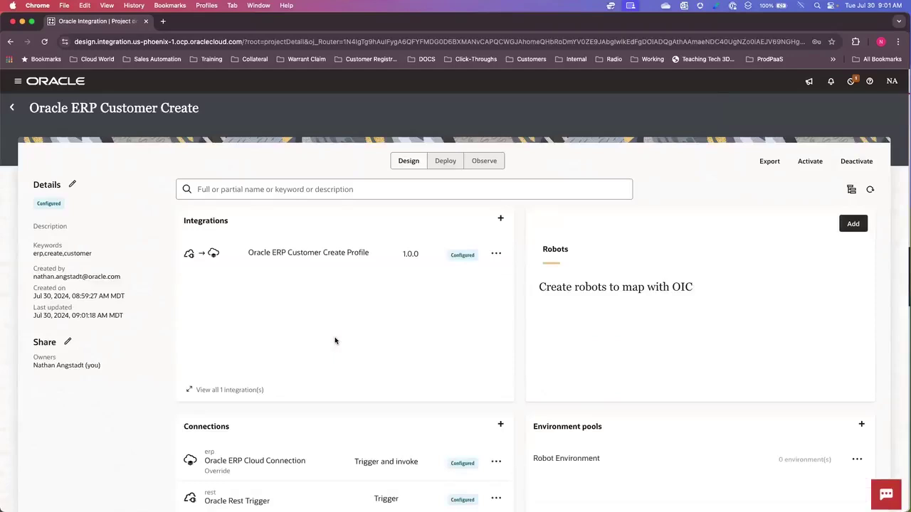
- Check the project's connections and open the Oracle ERP Customer Create Profile integration to view its main flow
{"action": "scroll", "coordinate": [336, 341], "scroll_direction": "down", "scroll_amount": 1}
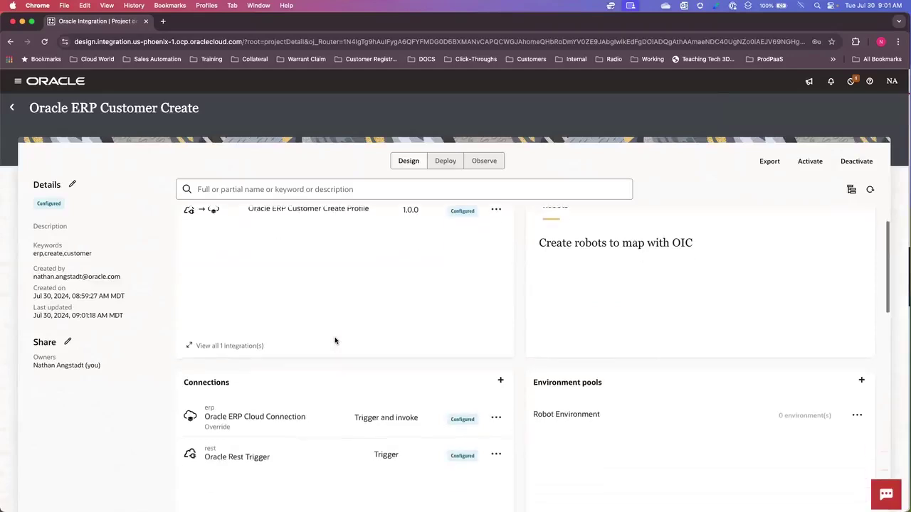
{"action": "scroll", "coordinate": [330, 427], "scroll_direction": "up", "scroll_amount": 1}
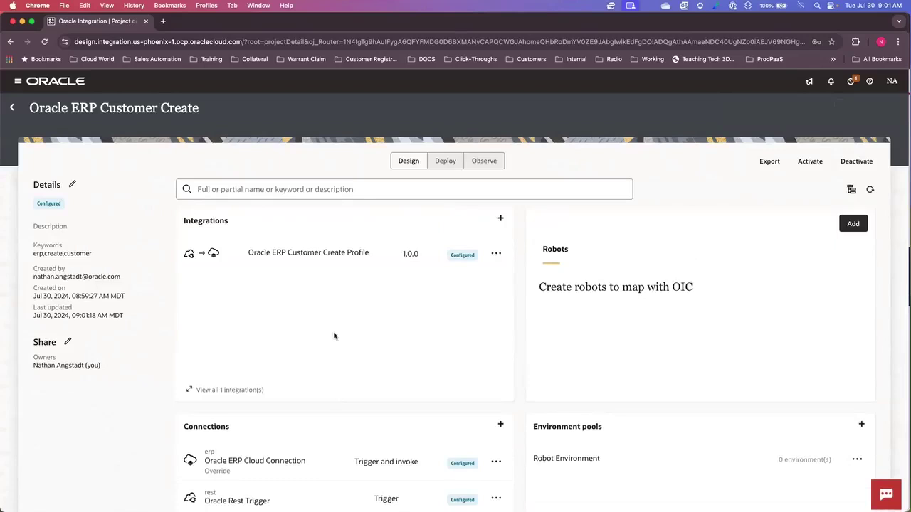
{"action": "left_click", "coordinate": [299, 257]}
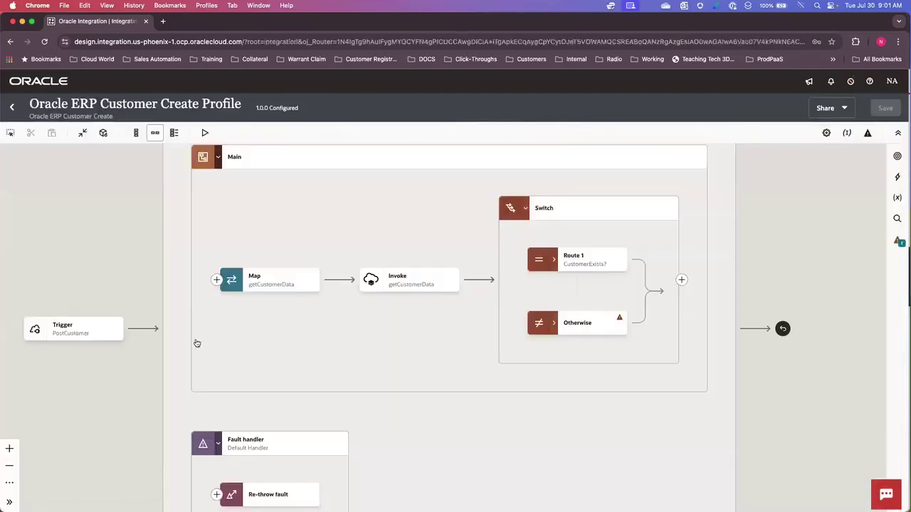
{"action": "left_click_drag", "start_coordinate": [100, 406], "coordinate": [135, 401]}
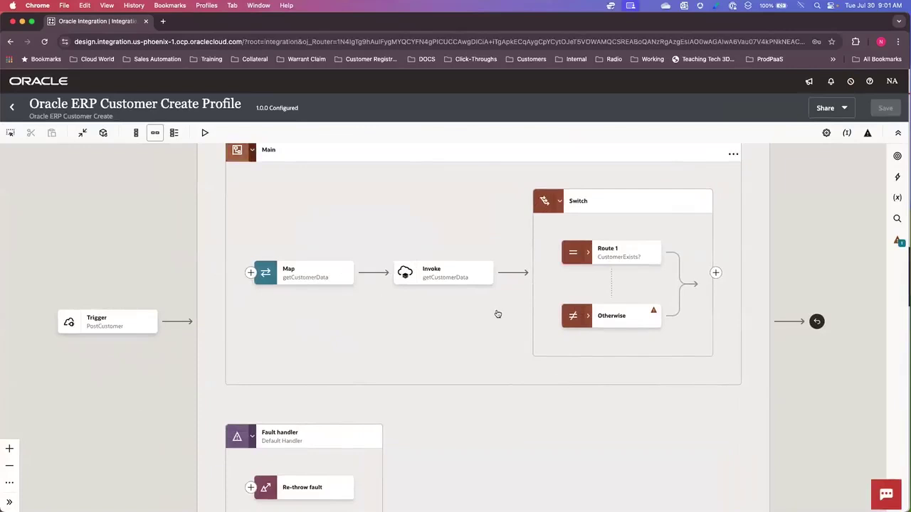
{"action": "left_click_drag", "start_coordinate": [496, 316], "coordinate": [429, 333]}
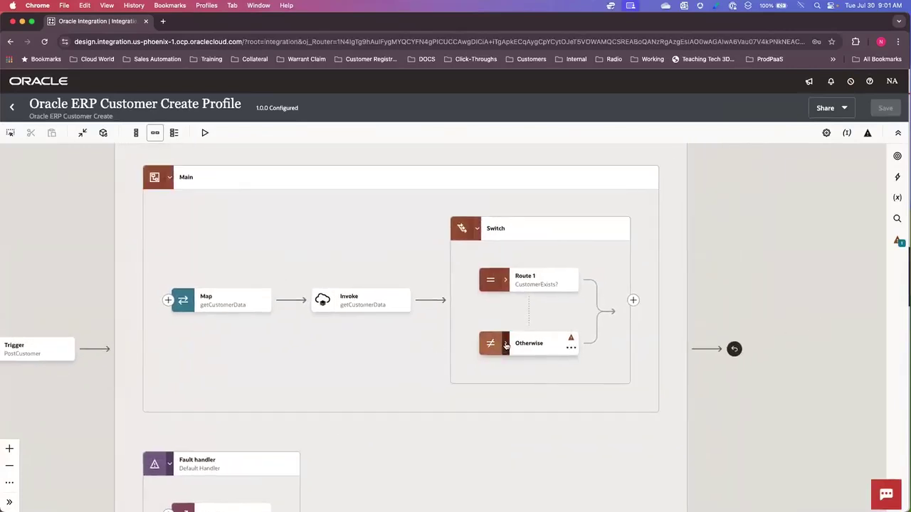
- Examine the actions inside the switch's Otherwise branch, collapse it, and expand the Route 1 branch to examine its actions
{"action": "left_click", "coordinate": [506, 346]}
{"action": "left_click_drag", "start_coordinate": [566, 398], "coordinate": [517, 311]}
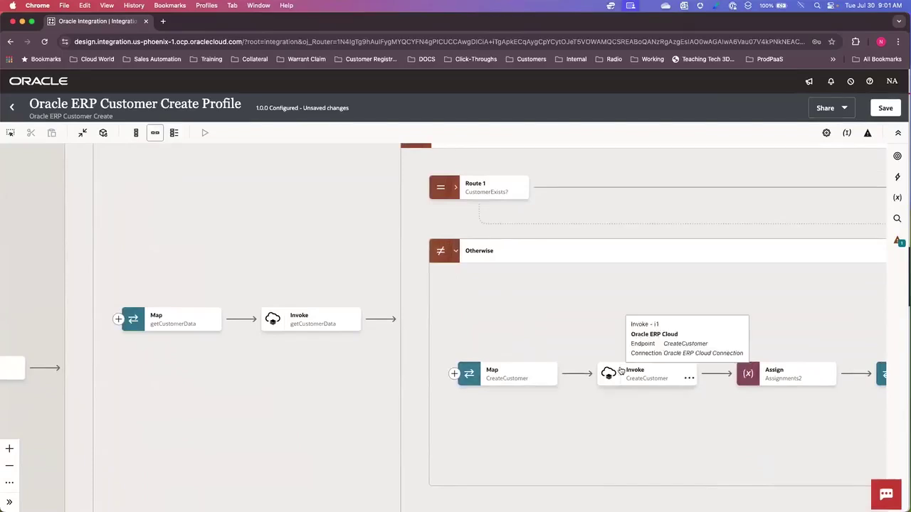
{"action": "left_click", "coordinate": [456, 250]}
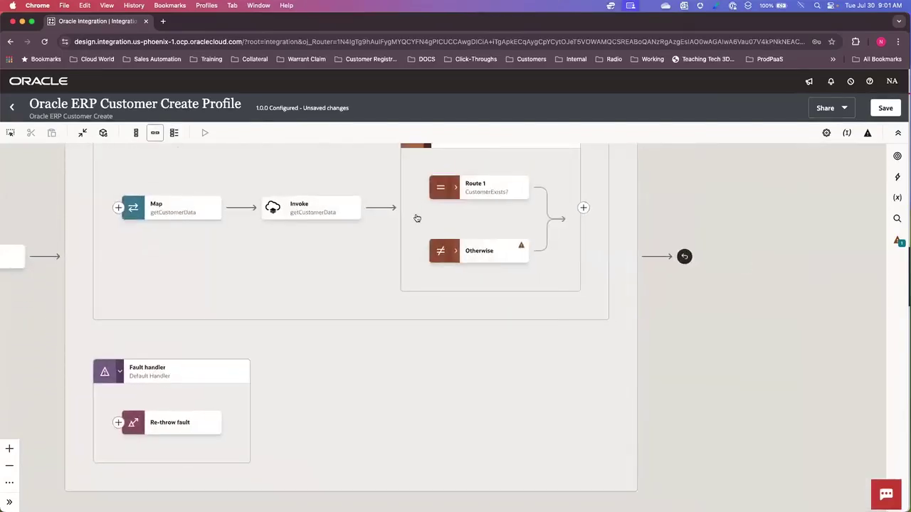
{"action": "left_click", "coordinate": [456, 187]}
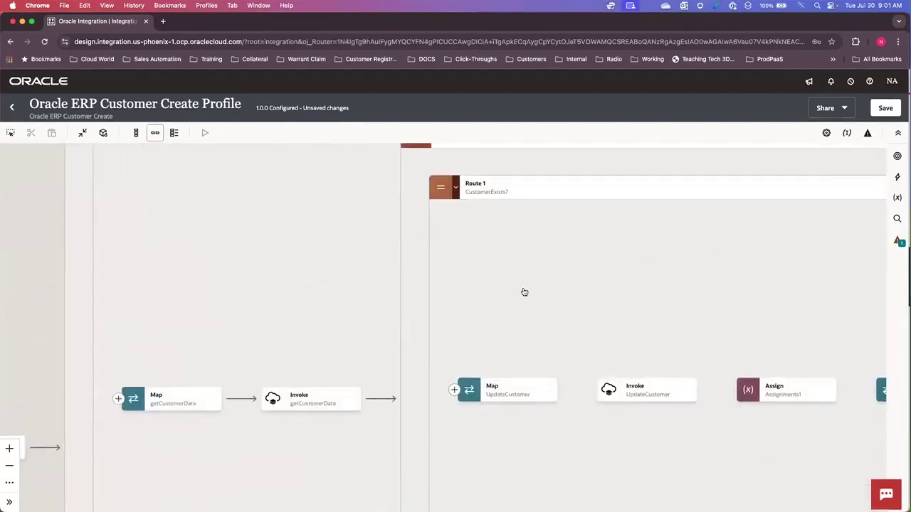
{"action": "left_click_drag", "start_coordinate": [589, 299], "coordinate": [464, 295]}
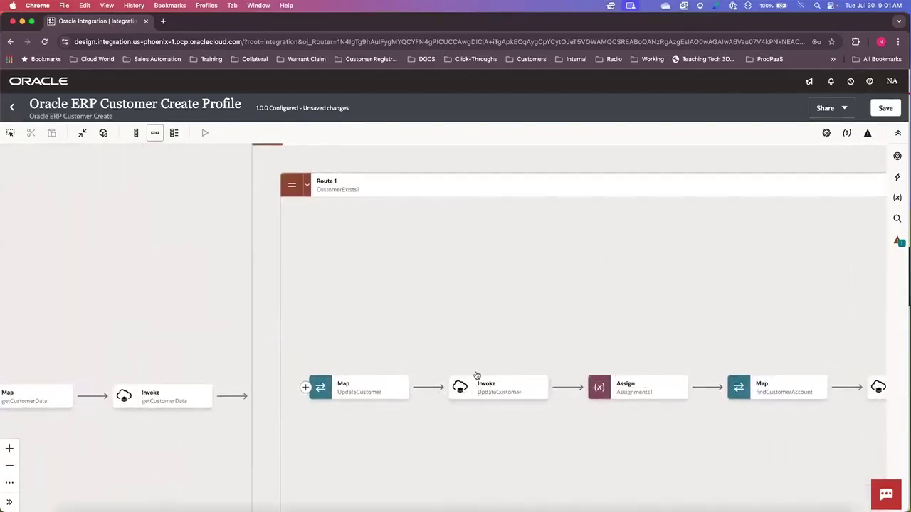
{"action": "mouse_move", "coordinate": [489, 400]}
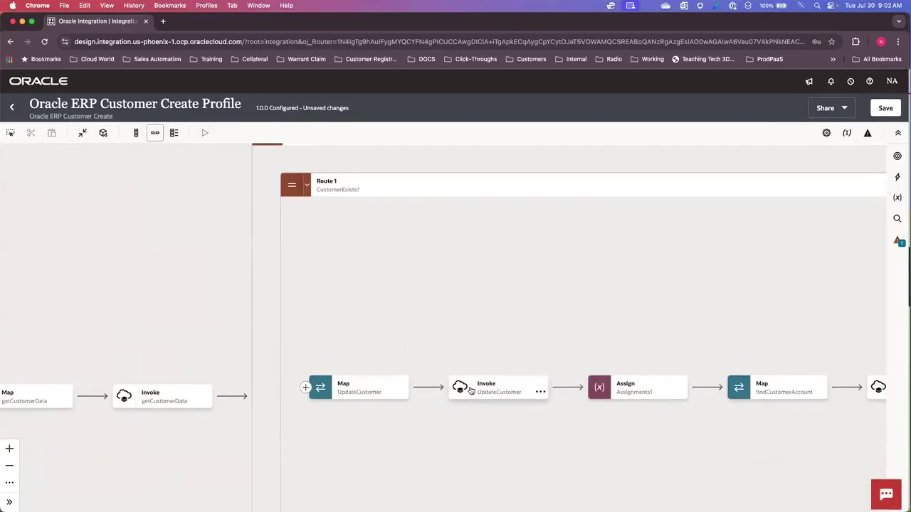
- Open the UpdateCustomer map, filter the target to Mapped fields and expand Organization to examine its mappings
{"action": "left_click", "coordinate": [360, 391]}
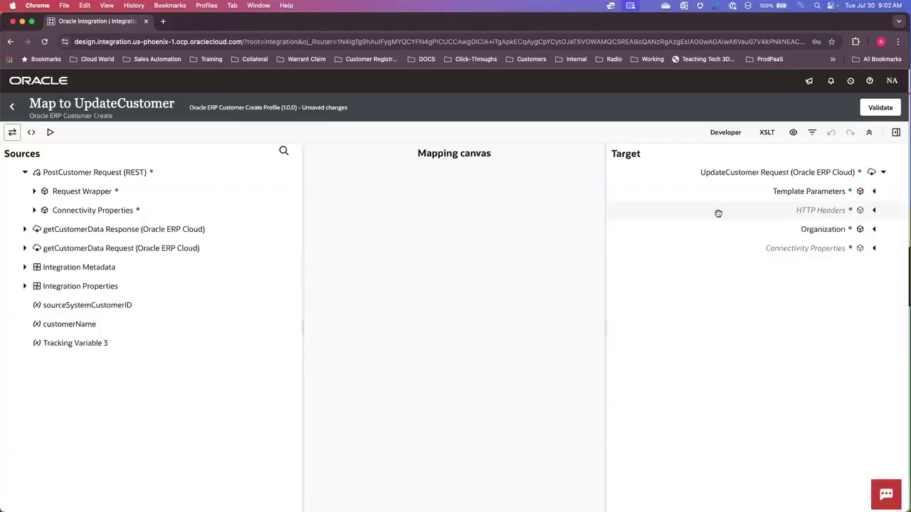
{"action": "left_click", "coordinate": [812, 132]}
{"action": "left_click", "coordinate": [754, 215]}
{"action": "left_click", "coordinate": [748, 267]}
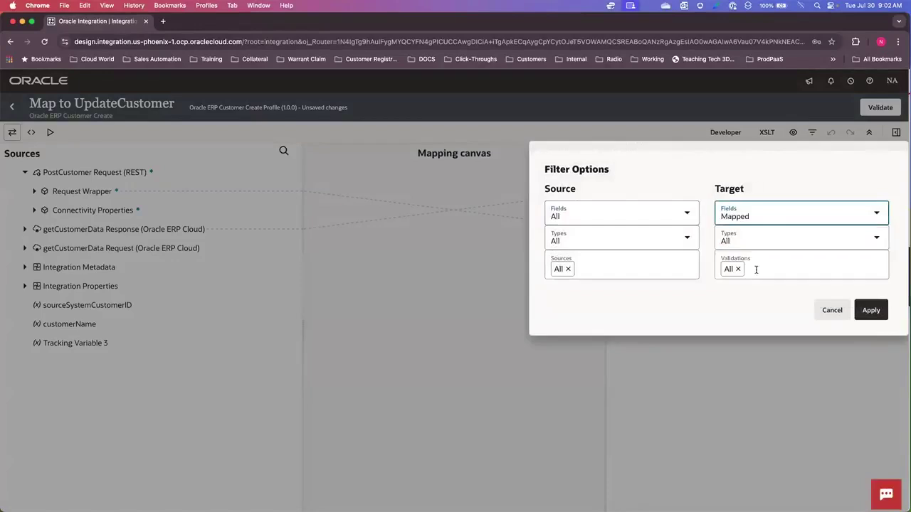
{"action": "left_click", "coordinate": [871, 311]}
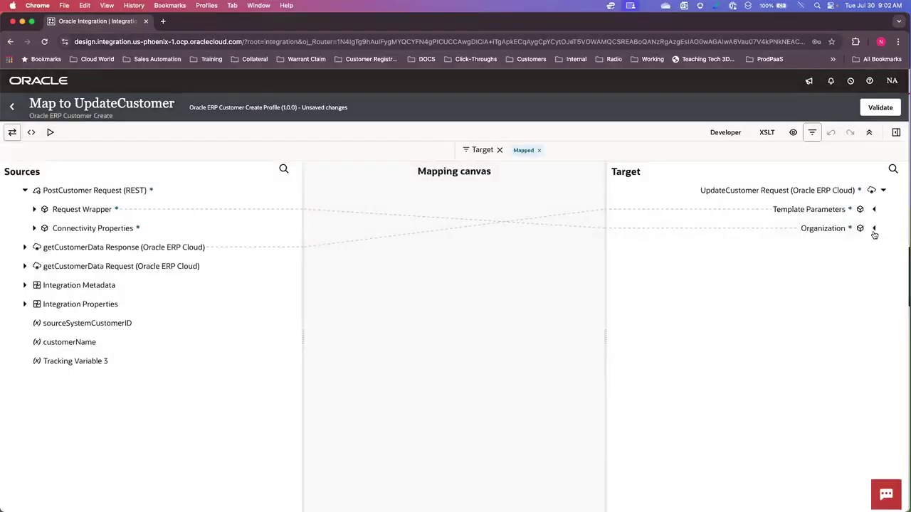
{"action": "left_click", "coordinate": [874, 229]}
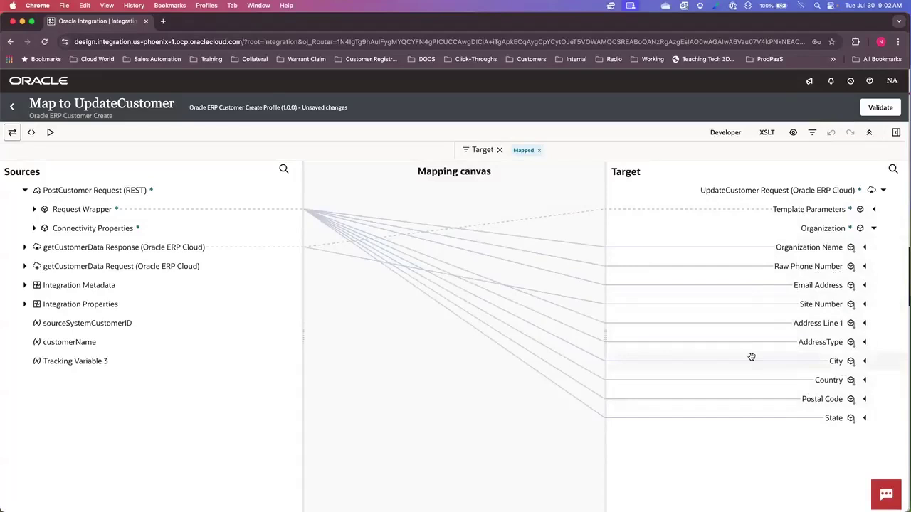
- Expand the source Request Wrapper and Customer Address to examine their mappings, inspect the Postal Code expression, and return to the integration flow
{"action": "left_click", "coordinate": [34, 209]}
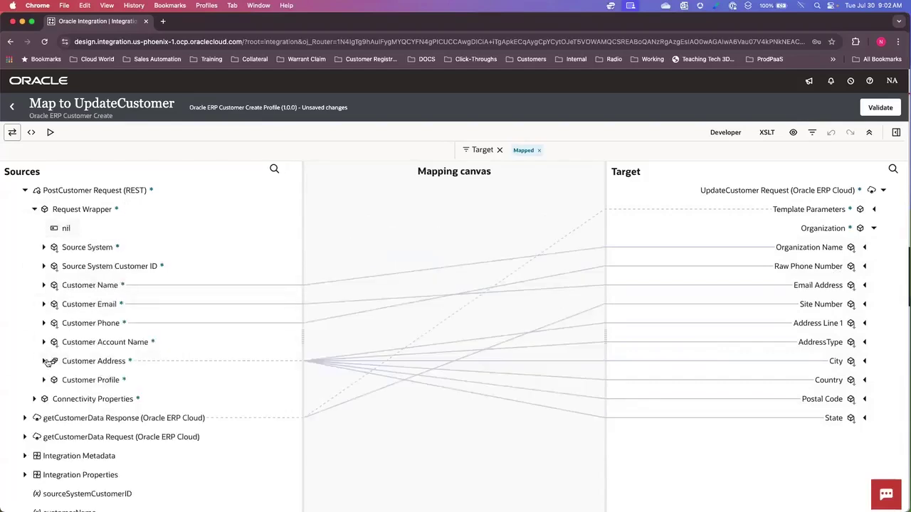
{"action": "left_click", "coordinate": [43, 361]}
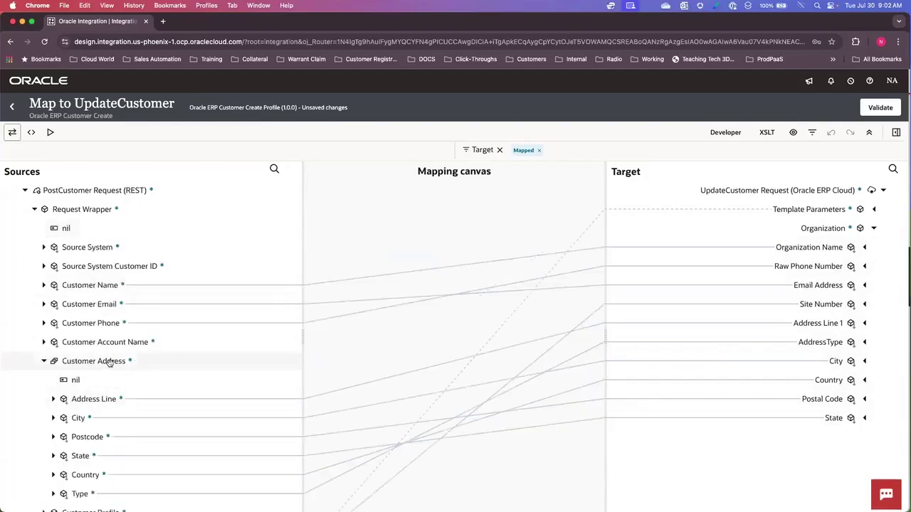
{"action": "scroll", "coordinate": [108, 363], "scroll_direction": "down", "scroll_amount": 2}
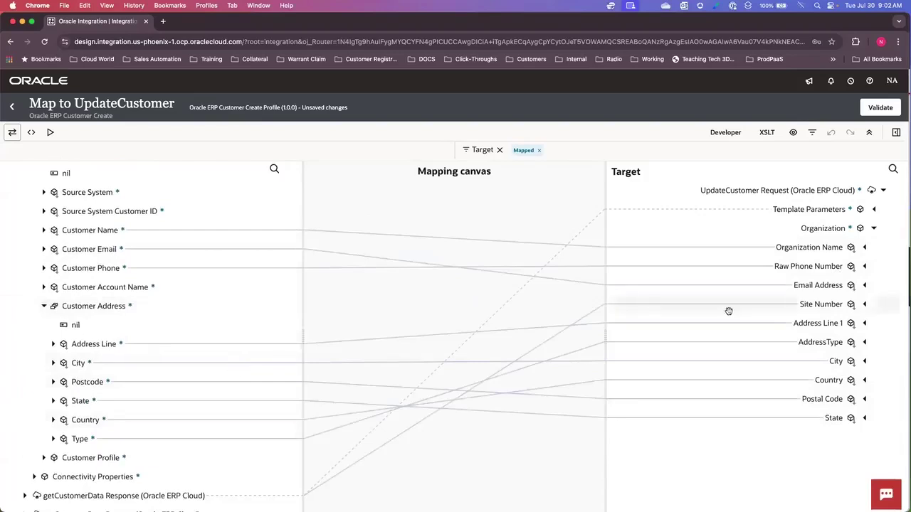
{"action": "left_click", "coordinate": [817, 402]}
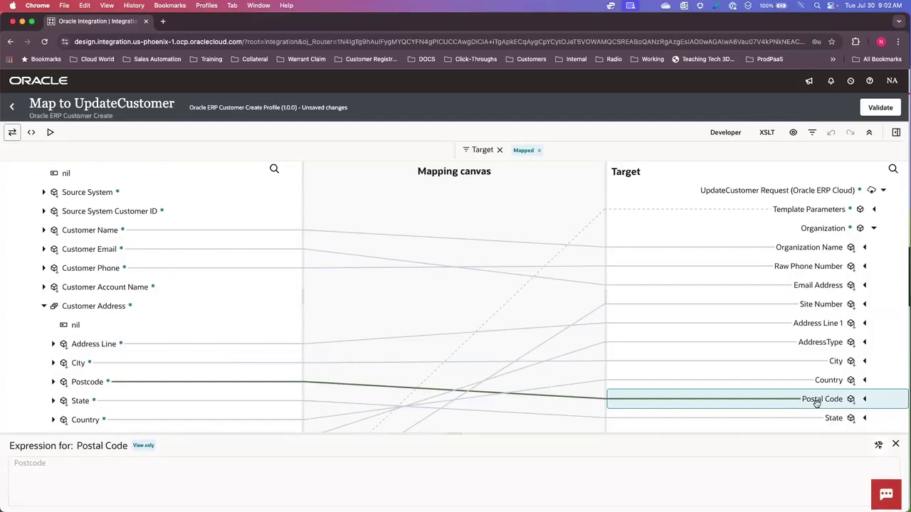
{"action": "left_click", "coordinate": [12, 108]}
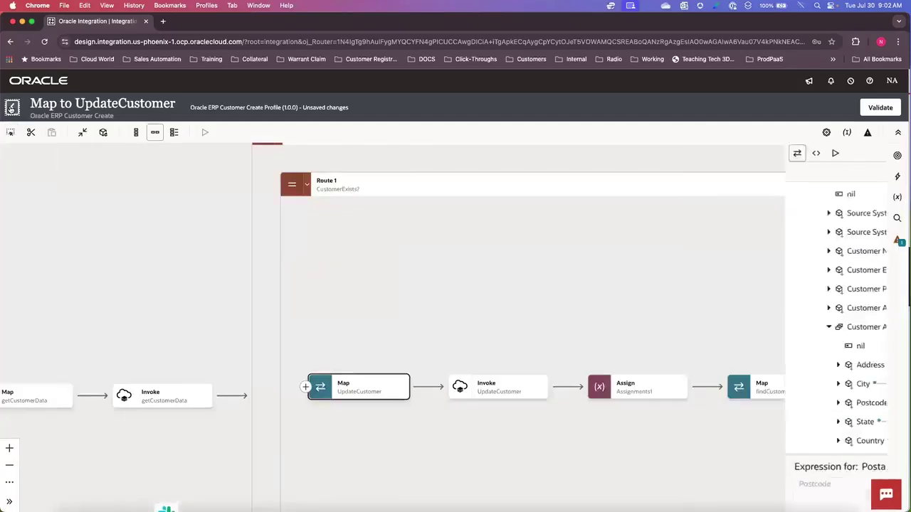
- Switch to the USPS ZIP Code Lookup page, look up the full ZIP code by sample street address and ZIP, and return to its start page
{"action": "key", "text": "super+grave"}
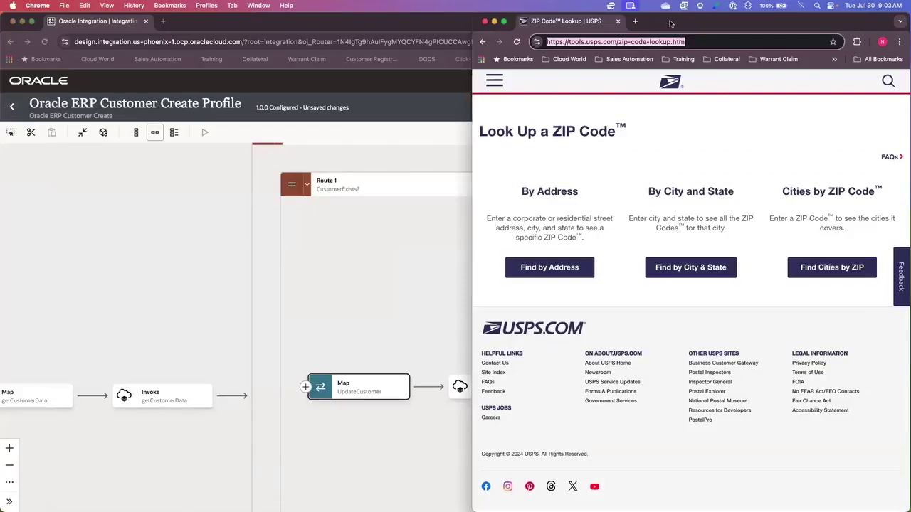
{"action": "left_click", "coordinate": [549, 267]}
{"action": "left_click", "coordinate": [553, 322]}
{"action": "type", "text": "600"}
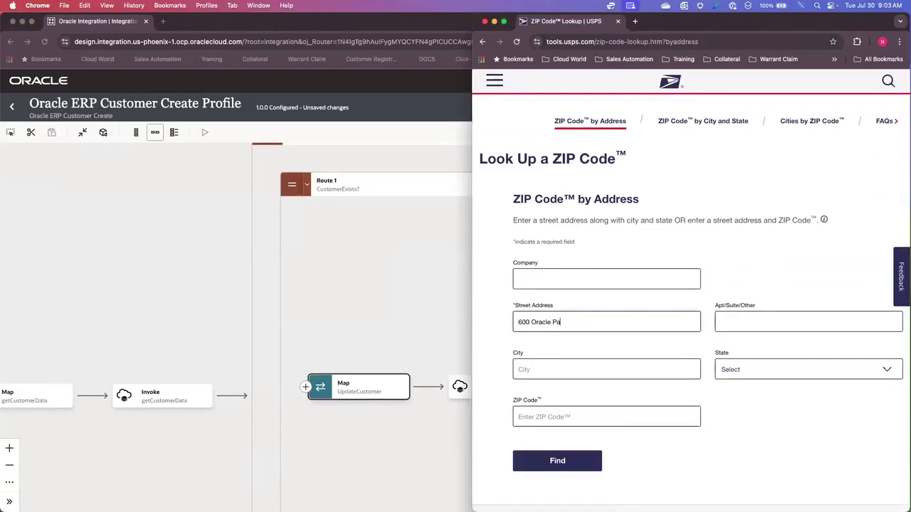
{"action": "type", "text": "Oracle Parkway"}
{"action": "left_click", "coordinate": [536, 416]}
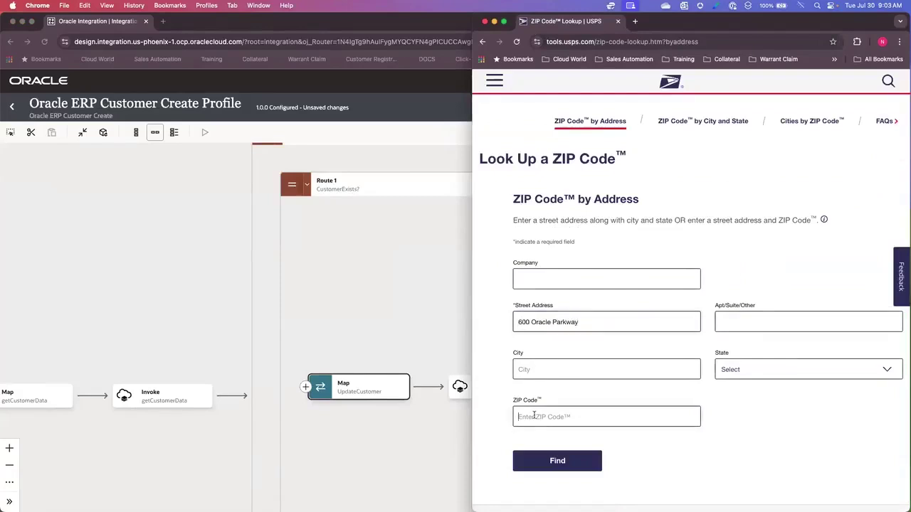
{"action": "type", "text": "9406"}
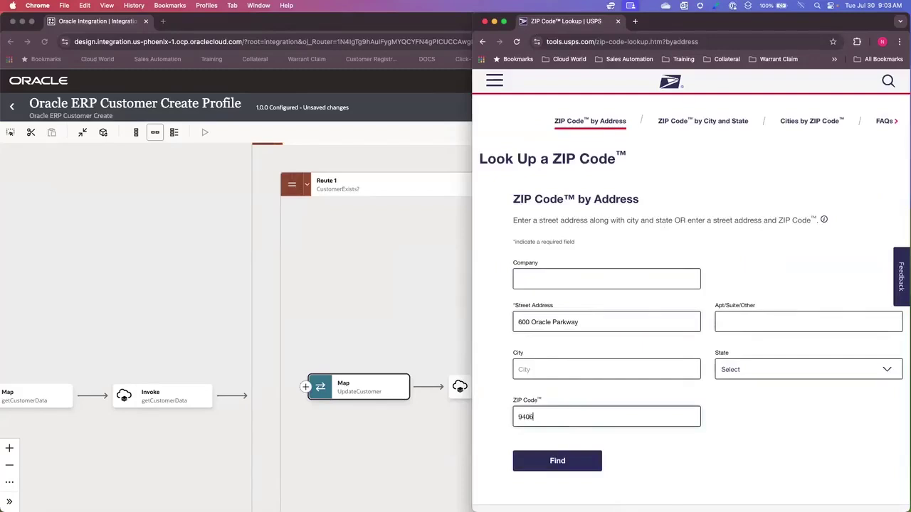
{"action": "type", "text": "5"}
{"action": "left_click", "coordinate": [553, 461]}
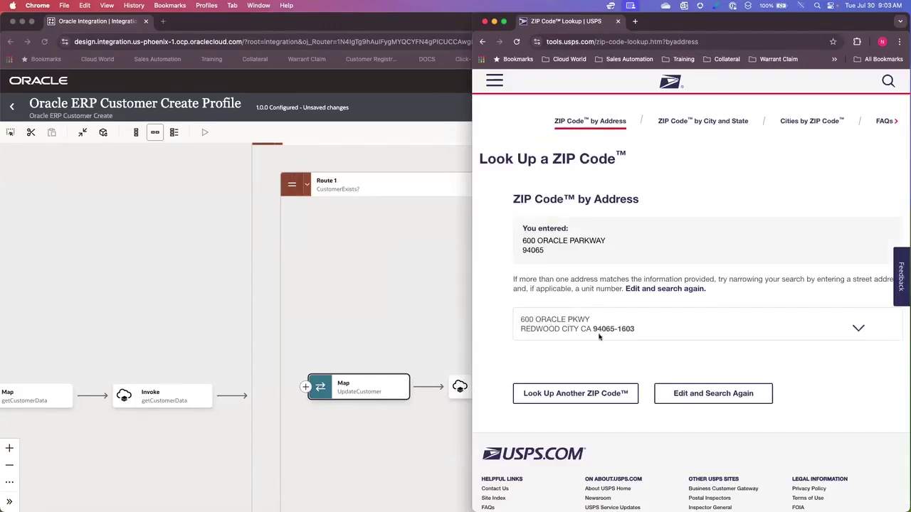
{"action": "left_click_drag", "start_coordinate": [594, 330], "coordinate": [637, 330]}
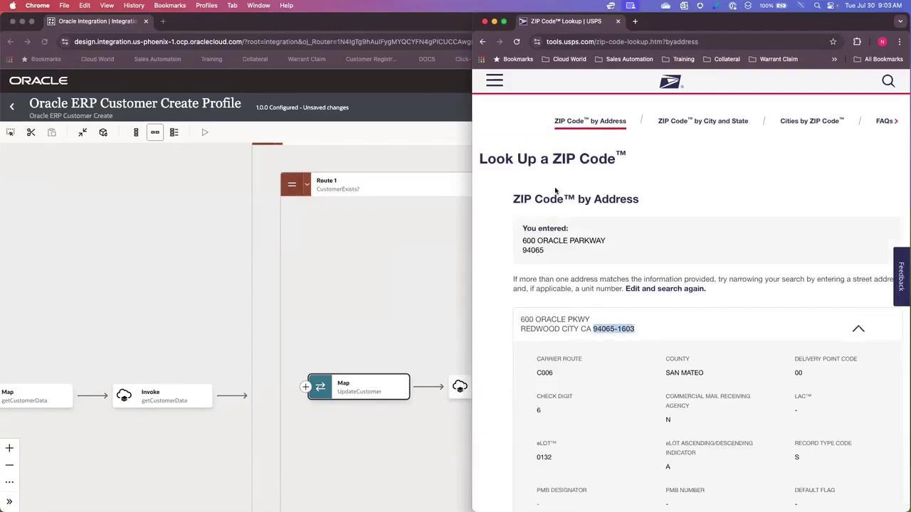
{"action": "left_click", "coordinate": [484, 42]}
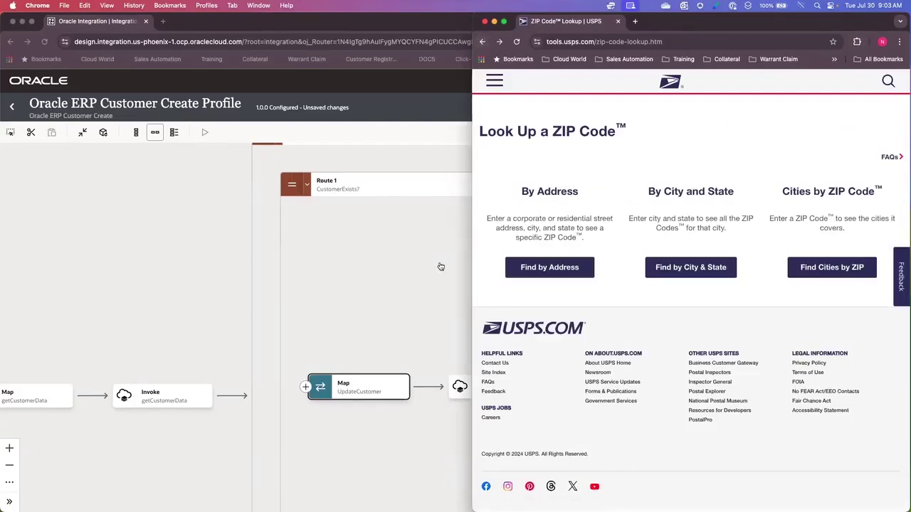
- Switch back to Oracle Integration and leave the Oracle ERP Customer Create Profile integration for its project page
{"action": "left_click", "coordinate": [440, 264]}
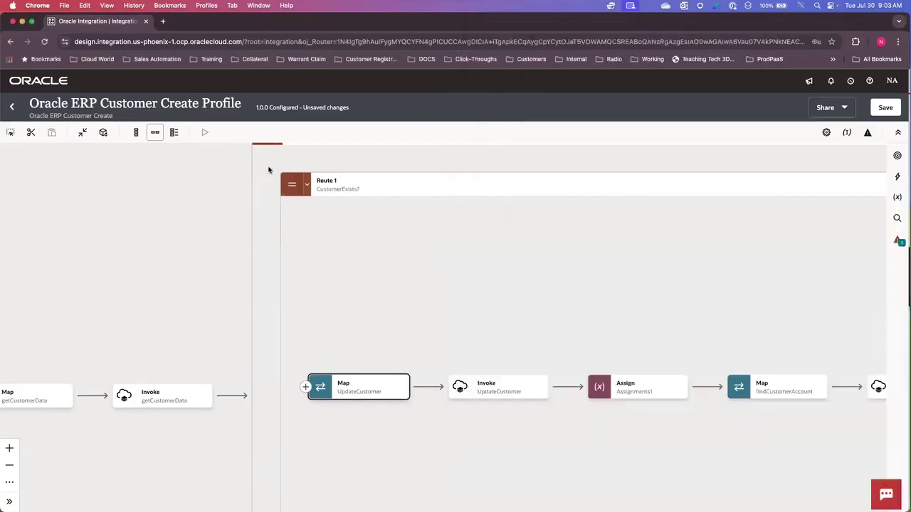
{"action": "left_click", "coordinate": [12, 106]}
{"action": "left_click", "coordinate": [534, 336]}
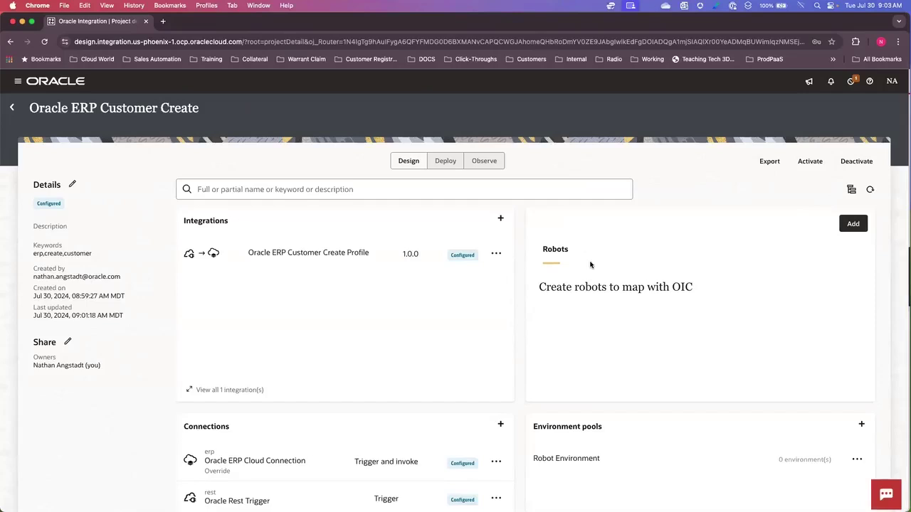
- Create a robot named Get Zip 9 in the Oracle ERP Customer Create project
{"action": "left_click", "coordinate": [849, 225]}
{"action": "left_click", "coordinate": [728, 178]}
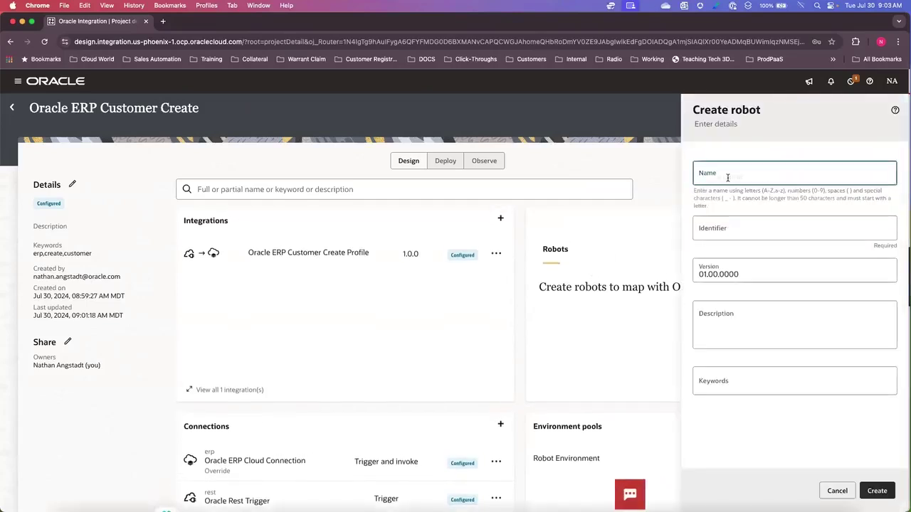
{"action": "type", "text": "GetZip"}
{"action": "key", "text": "BackSpace"}
{"action": "key", "text": "BackSpace"}
{"action": "key", "text": "BackSpace"}
{"action": "type", "text": "Zip 9"}
{"action": "left_click", "coordinate": [877, 492]}
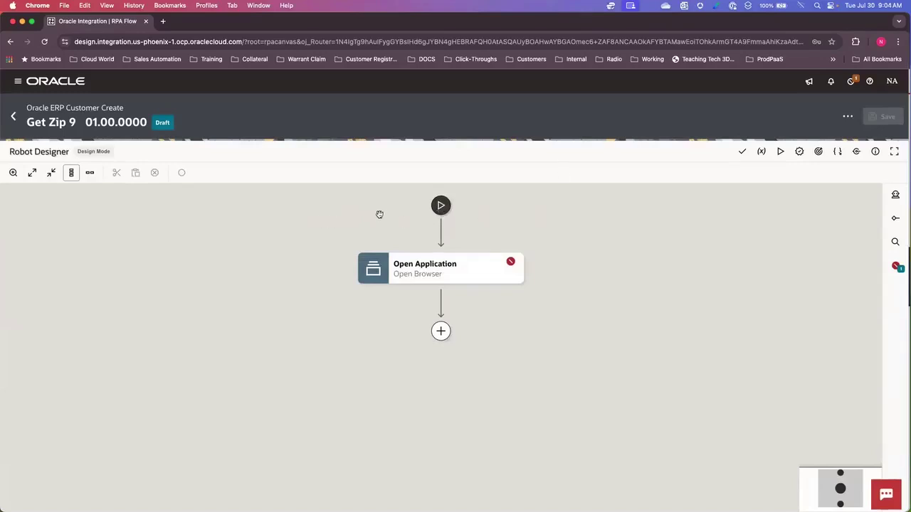
- Add two string input properties named Address and Zip to the robot's trigger
{"action": "left_click", "coordinate": [441, 206]}
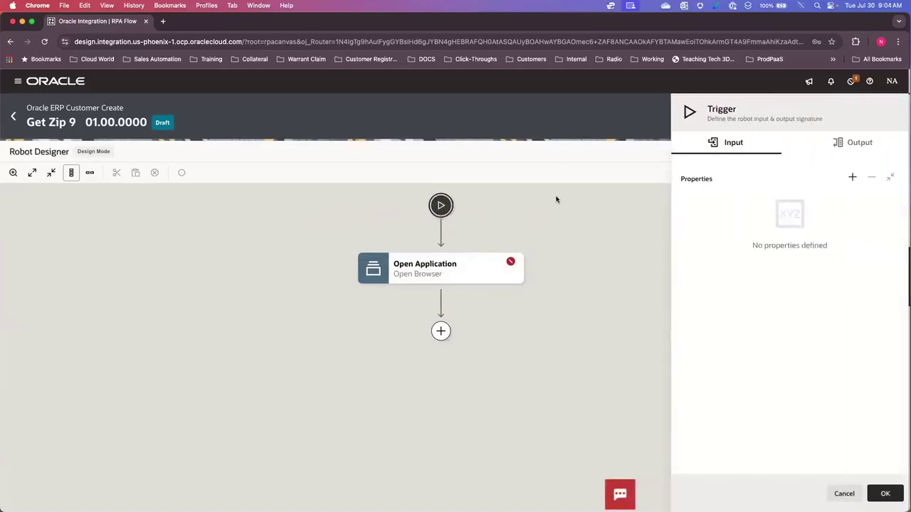
{"action": "left_click", "coordinate": [852, 178]}
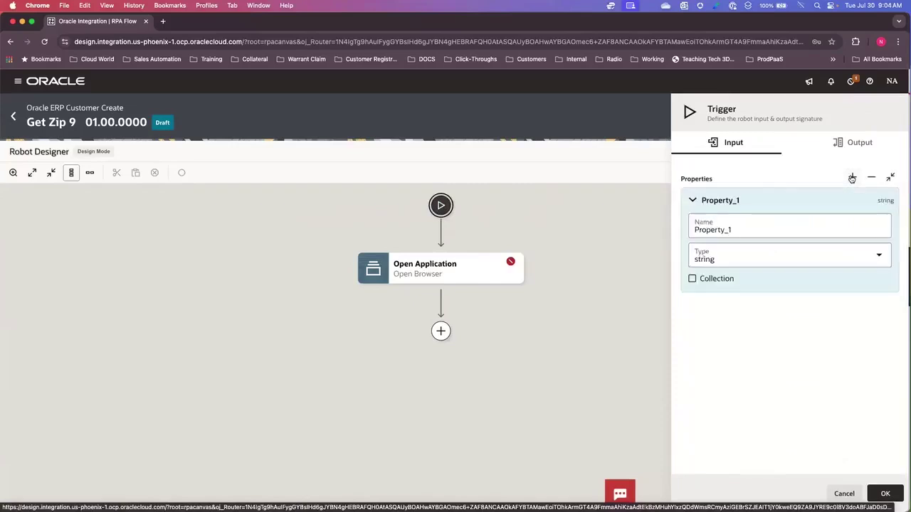
{"action": "left_click", "coordinate": [762, 231]}
{"action": "key", "text": "super+a"}
{"action": "type", "text": "Addre"}
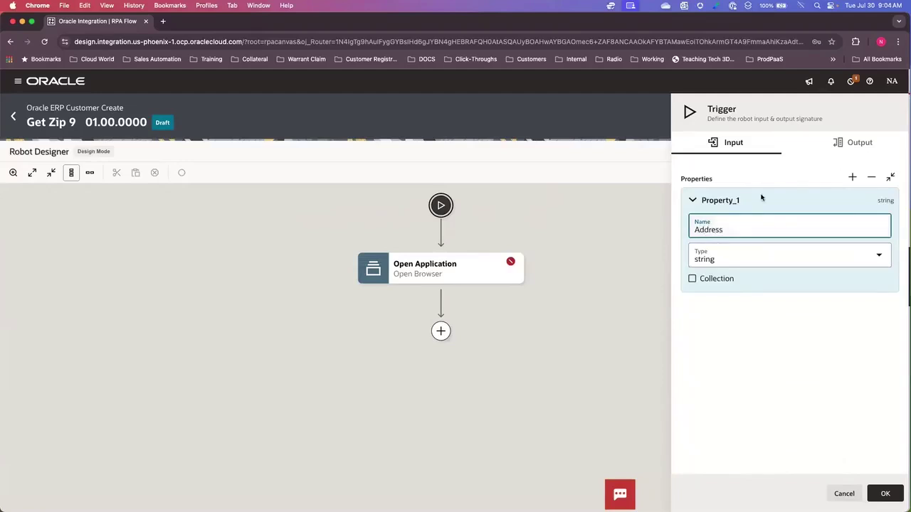
{"action": "left_click", "coordinate": [852, 176]}
{"action": "left_click", "coordinate": [745, 257]}
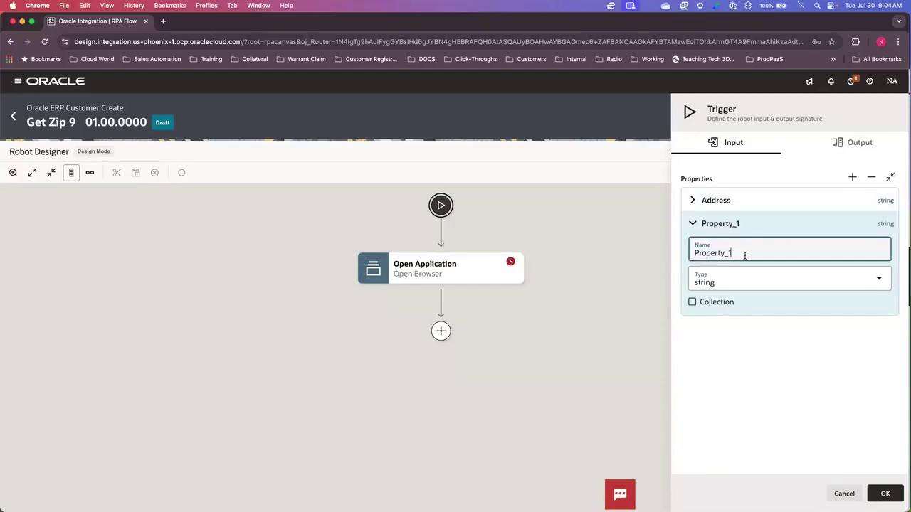
{"action": "key", "text": "ctrl+a"}
{"action": "type", "text": "Zip"}
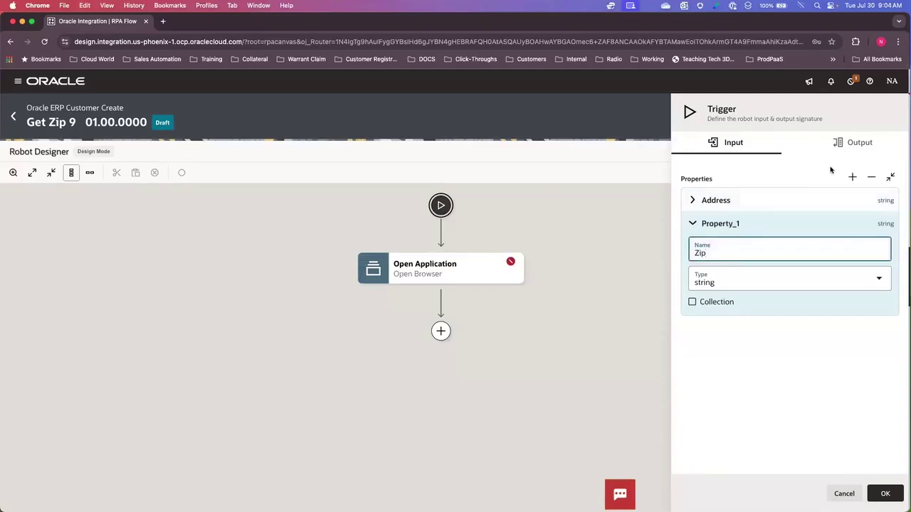
- Add a string output property named Zip9 to the robot's trigger and accept the trigger definition
{"action": "left_click", "coordinate": [853, 152]}
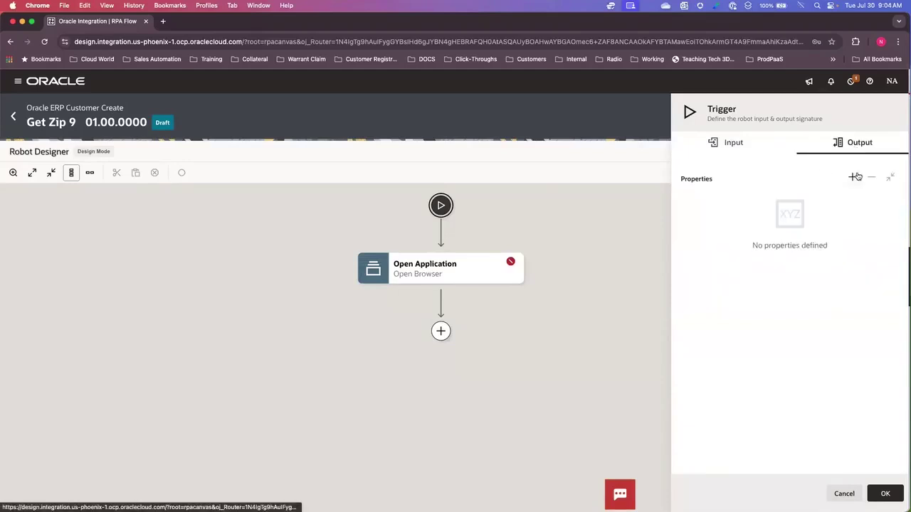
{"action": "left_click", "coordinate": [852, 177]}
{"action": "left_click", "coordinate": [747, 228]}
{"action": "key", "text": "ctrl+a"}
{"action": "type", "text": "Z"}
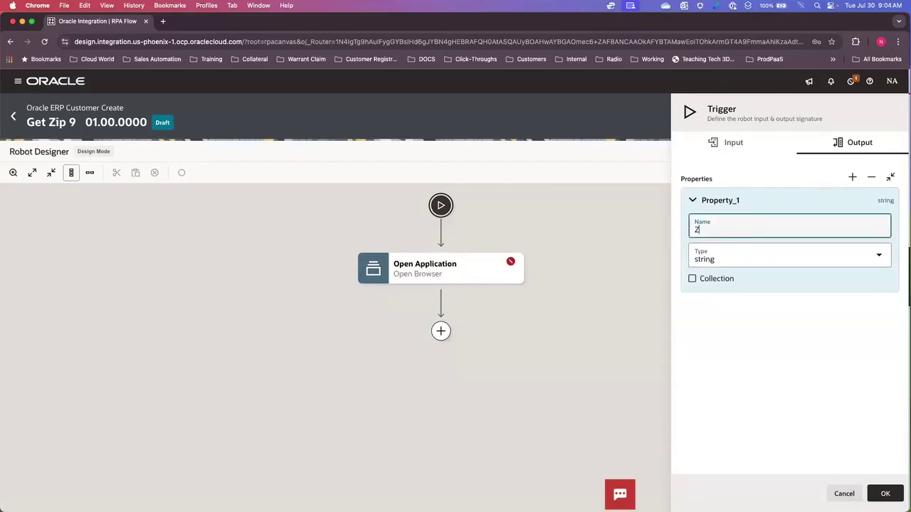
{"action": "type", "text": "ip9"}
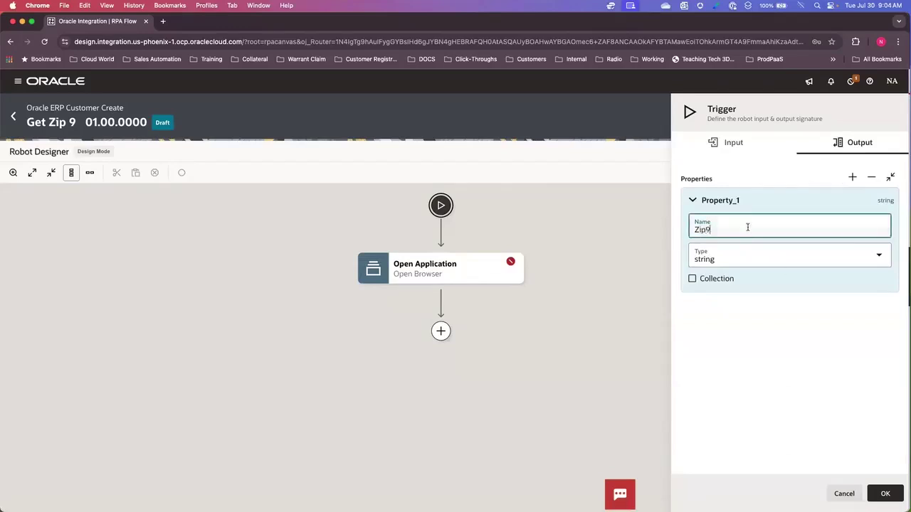
{"action": "left_click", "coordinate": [885, 495]}
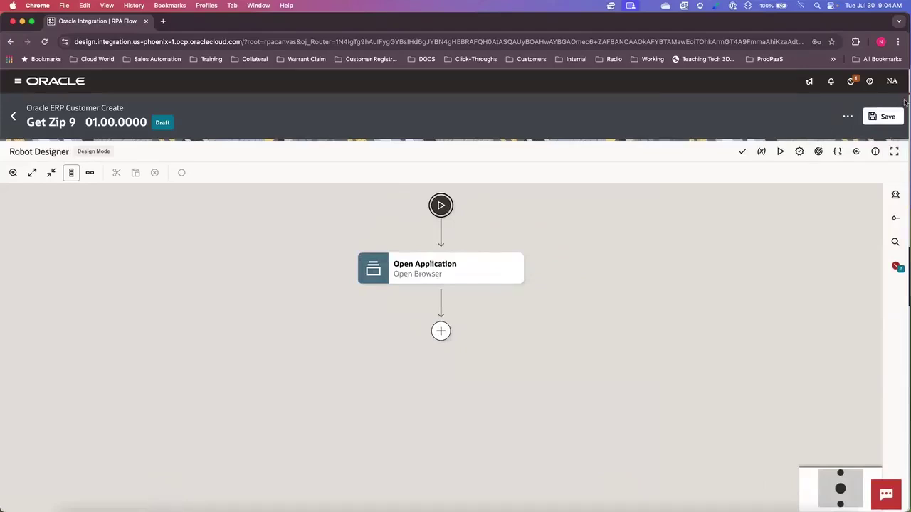
- Narrow the Robot Designer window so the USPS page shows beside it, and center the flow on the canvas
{"action": "left_click_drag", "start_coordinate": [906, 100], "coordinate": [633, 126]}
{"action": "left_click_drag", "start_coordinate": [321, 272], "coordinate": [443, 304]}
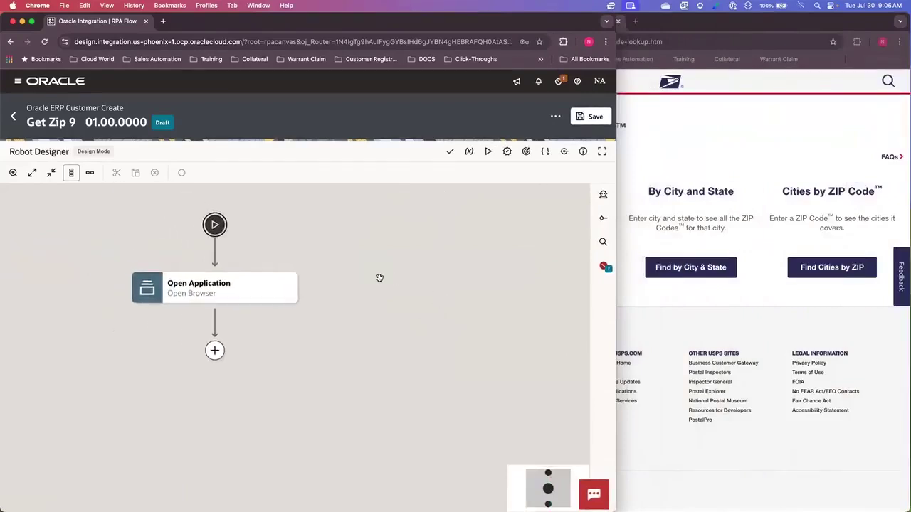
{"action": "left_click_drag", "start_coordinate": [380, 278], "coordinate": [429, 278]}
- Configure the Open Application action's URL by targeting the ZIP Code Lookup | USPS browser tab, and accept it
{"action": "left_click", "coordinate": [298, 289]}
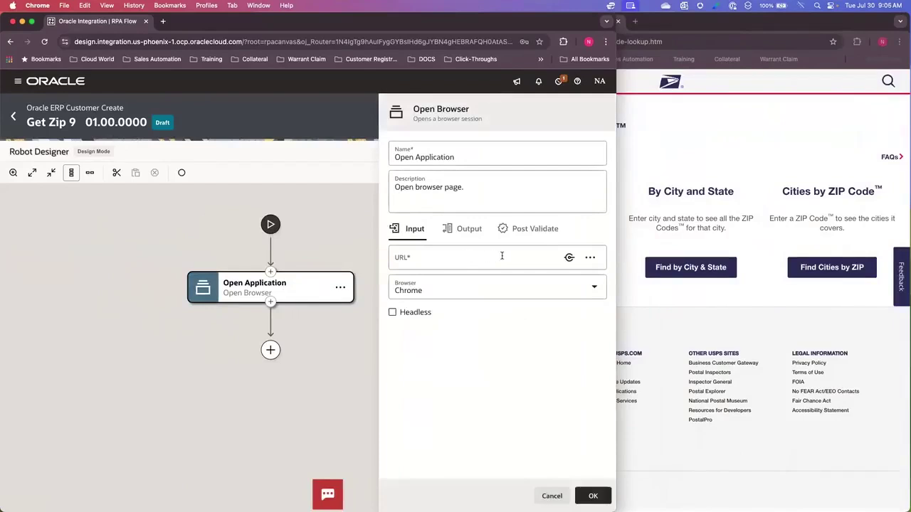
{"action": "left_click", "coordinate": [569, 256]}
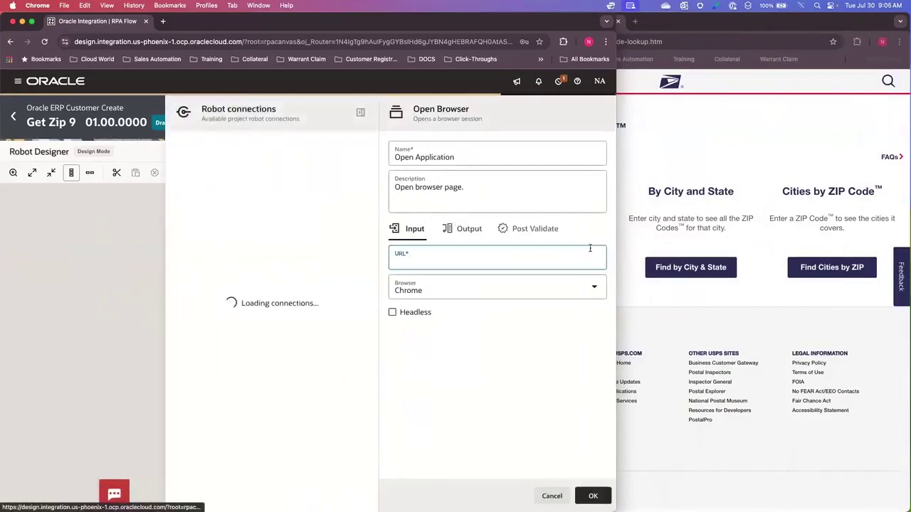
{"action": "left_click", "coordinate": [590, 257]}
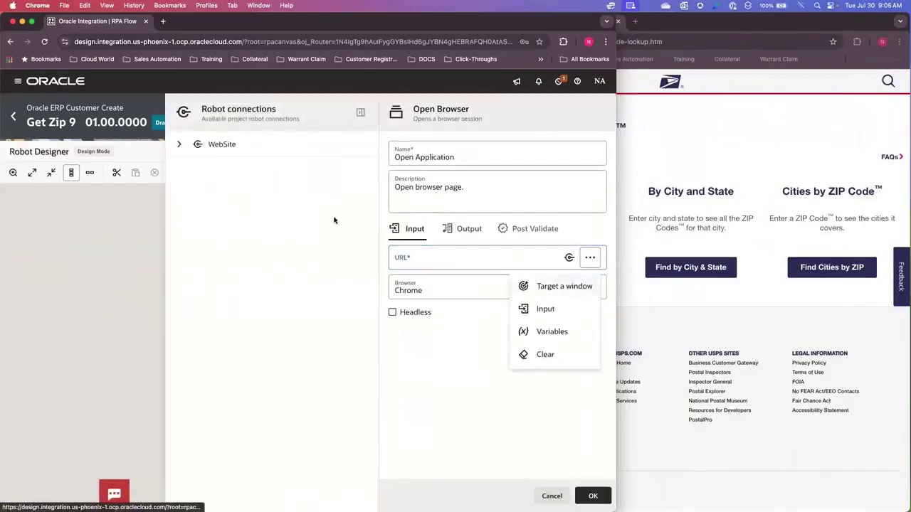
{"action": "left_click", "coordinate": [544, 287]}
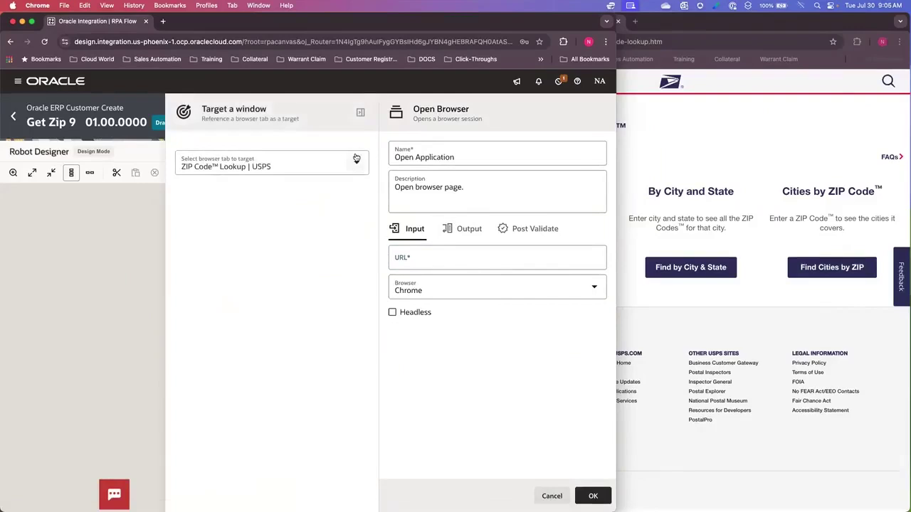
{"action": "left_click", "coordinate": [357, 163]}
{"action": "left_click", "coordinate": [360, 164]}
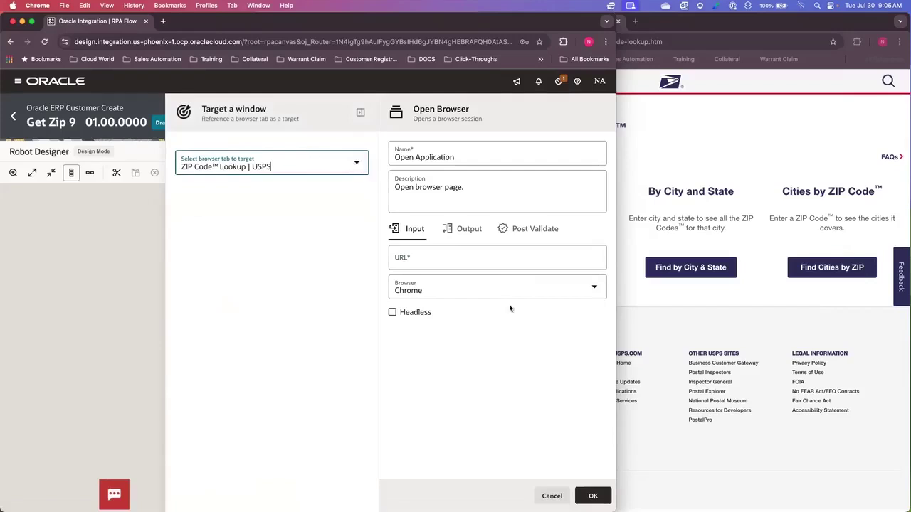
{"action": "left_click", "coordinate": [593, 497]}
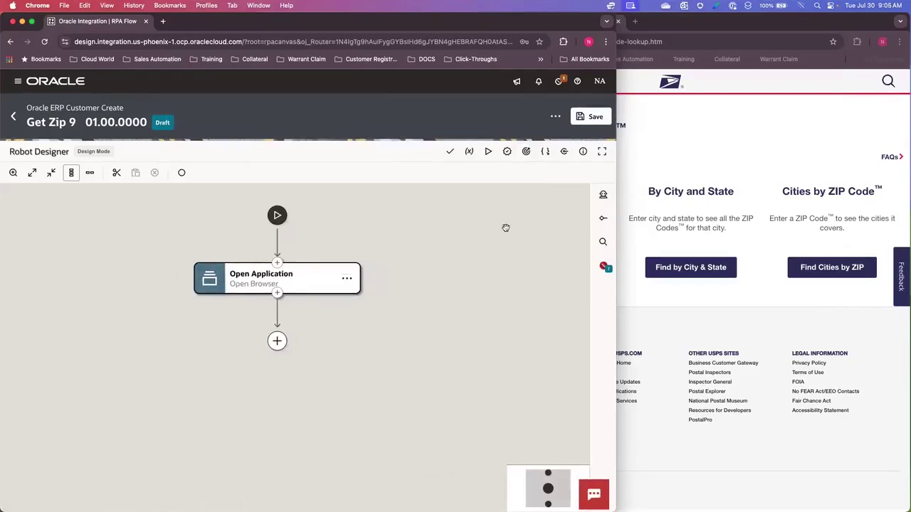
- Examine the lookup options on the USPS page and the robot actions and flow control constructs available in the Robot Designer
{"action": "left_click", "coordinate": [671, 164]}
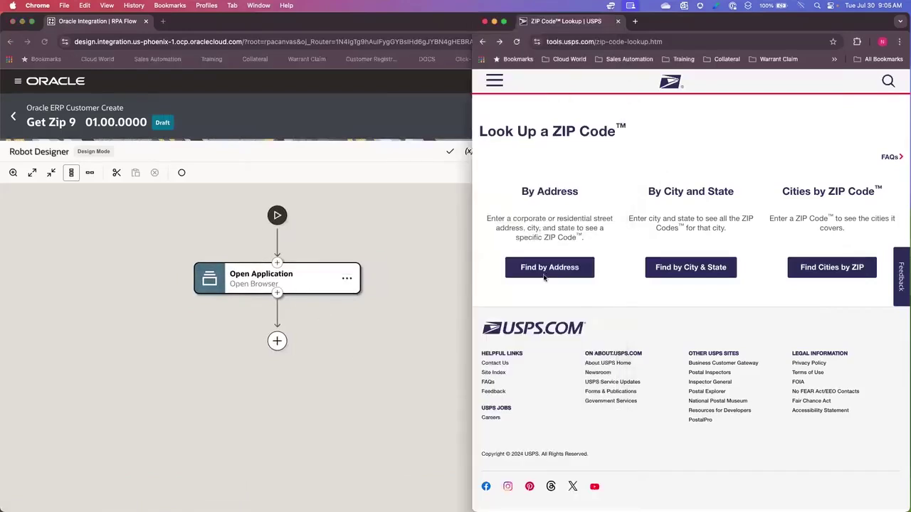
{"action": "left_click", "coordinate": [433, 304]}
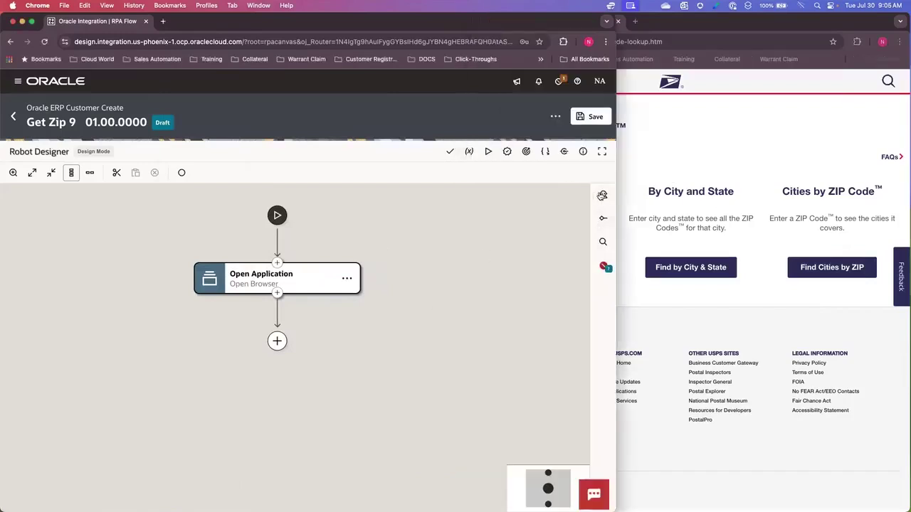
{"action": "left_click", "coordinate": [603, 195]}
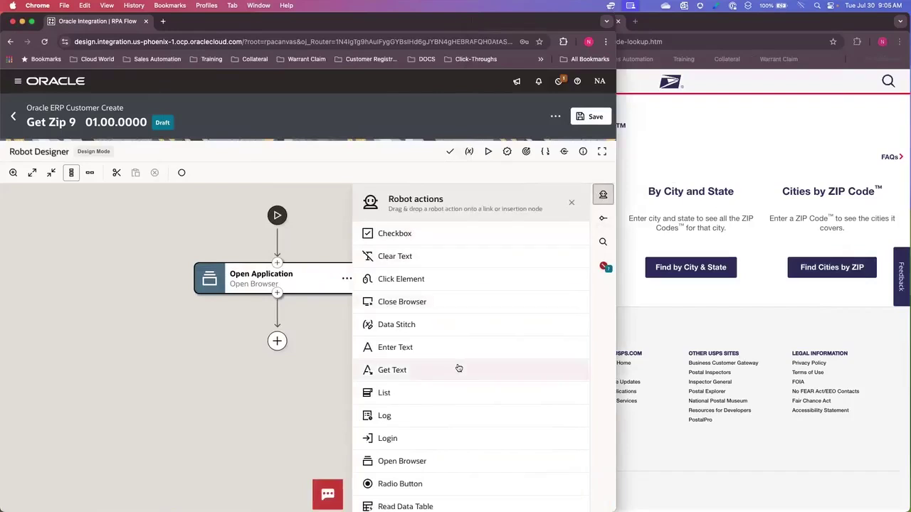
{"action": "left_click", "coordinate": [602, 221]}
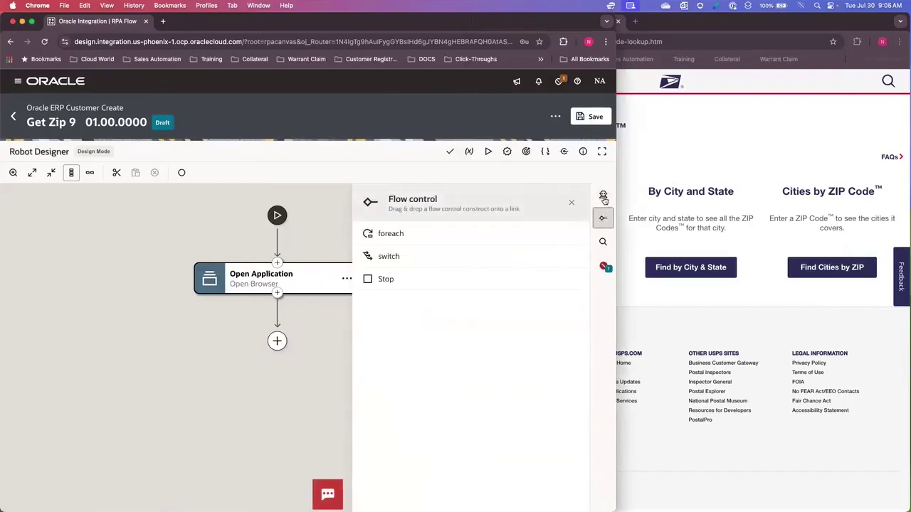
{"action": "left_click", "coordinate": [604, 196]}
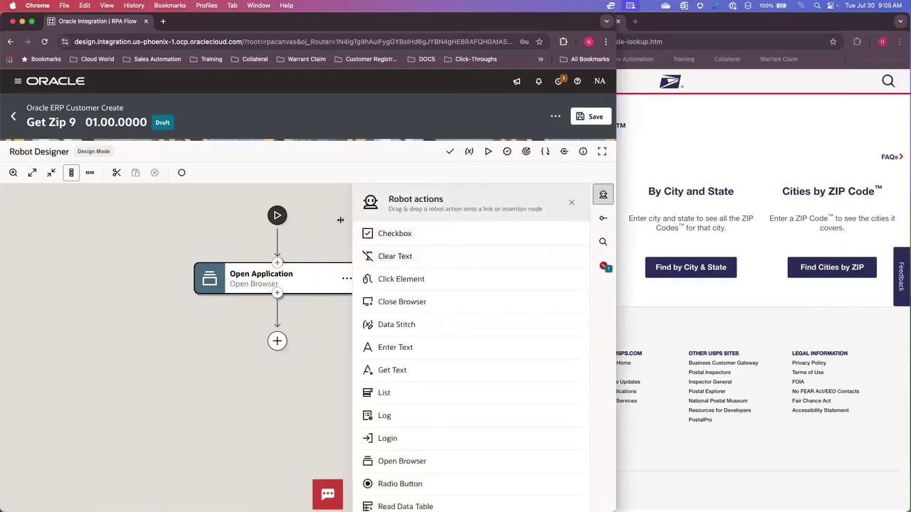
{"action": "left_click", "coordinate": [603, 193]}
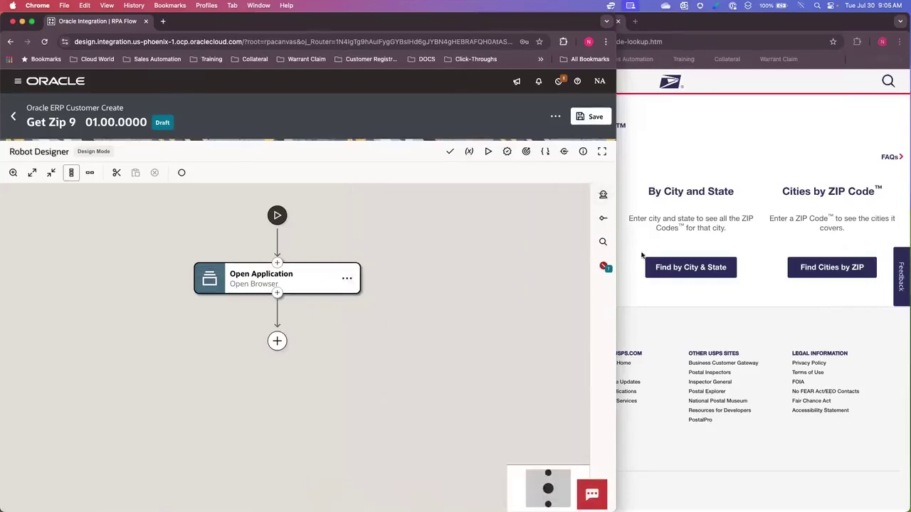
{"action": "left_click", "coordinate": [625, 199]}
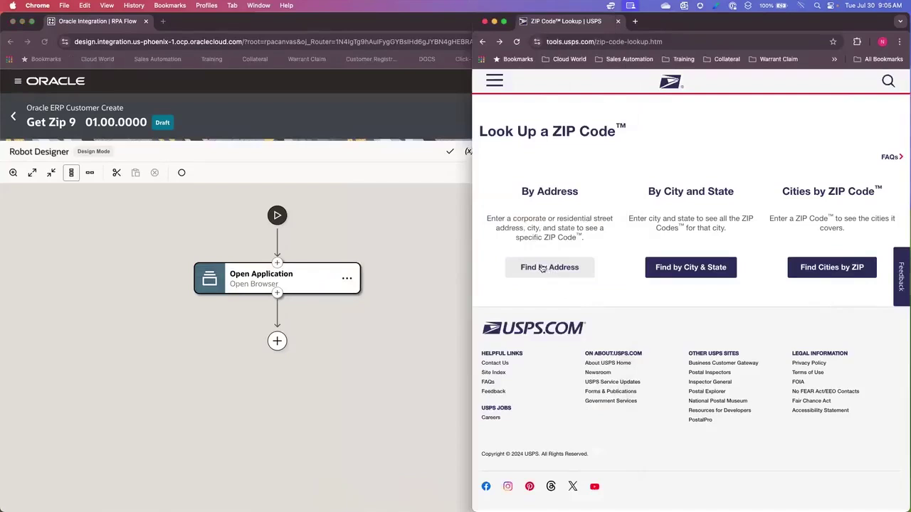
{"action": "left_click", "coordinate": [426, 246]}
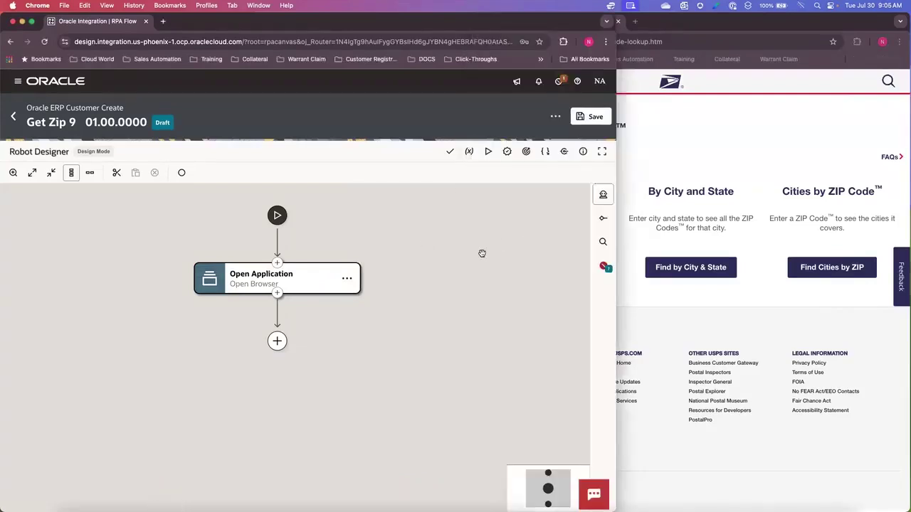
- Start a smart recording that targets the ZIP Code Lookup | USPS browser tab
{"action": "left_click", "coordinate": [182, 173]}
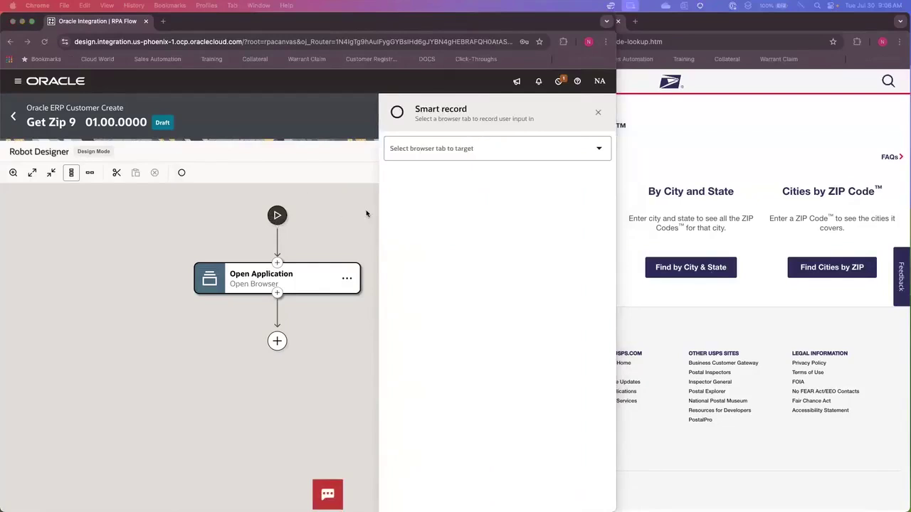
{"action": "left_click", "coordinate": [466, 151]}
{"action": "left_click", "coordinate": [469, 150]}
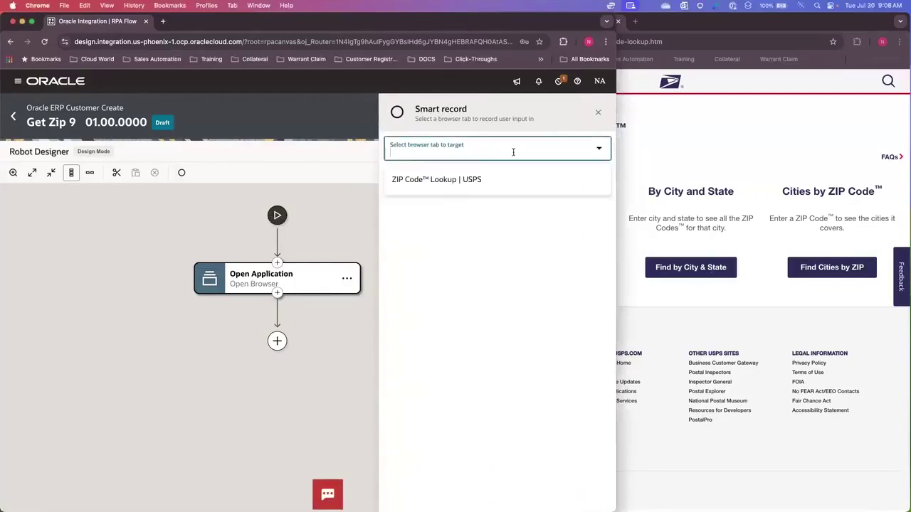
{"action": "left_click", "coordinate": [455, 181]}
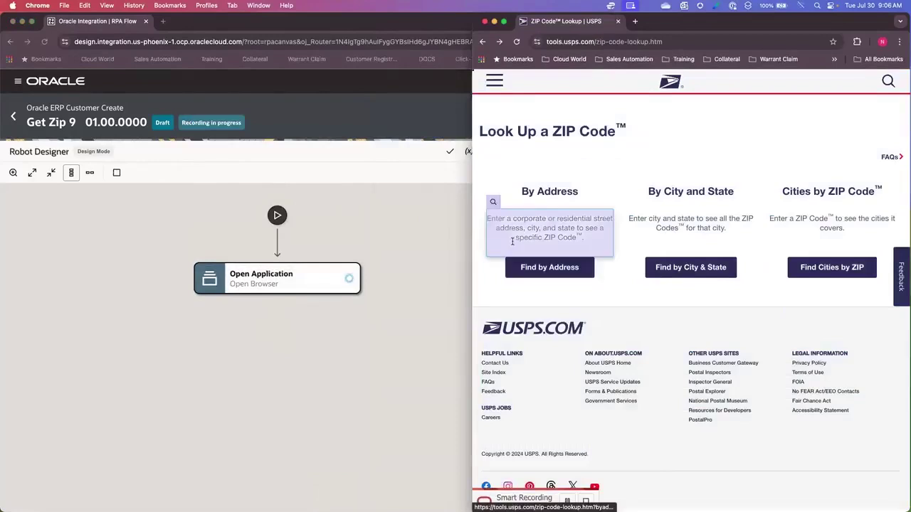
- Record a Click Element action on Find by Address, executing it on save so the address form opens
{"action": "left_click", "coordinate": [561, 271]}
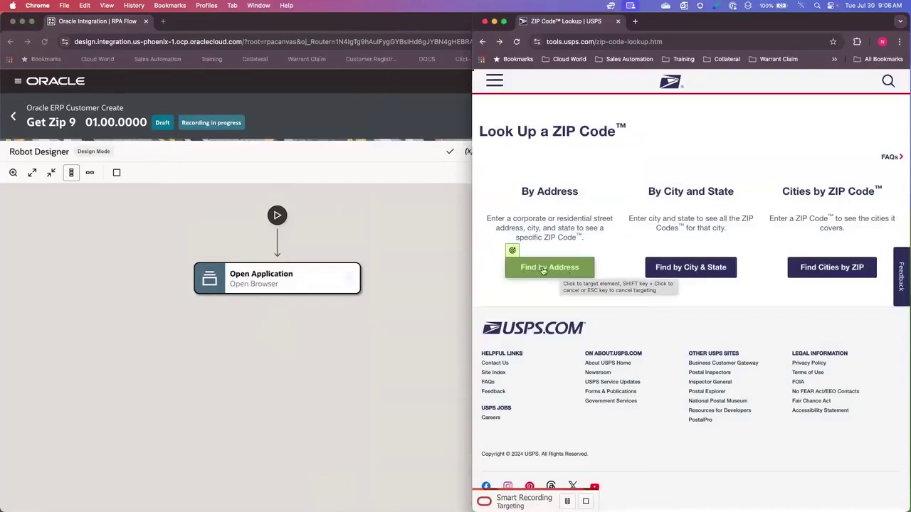
{"action": "left_click", "coordinate": [549, 269]}
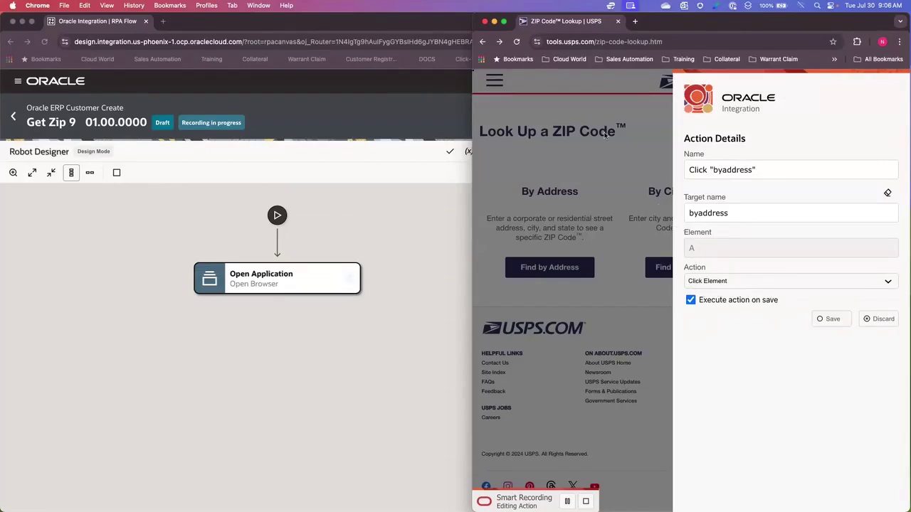
{"action": "left_click", "coordinate": [829, 319]}
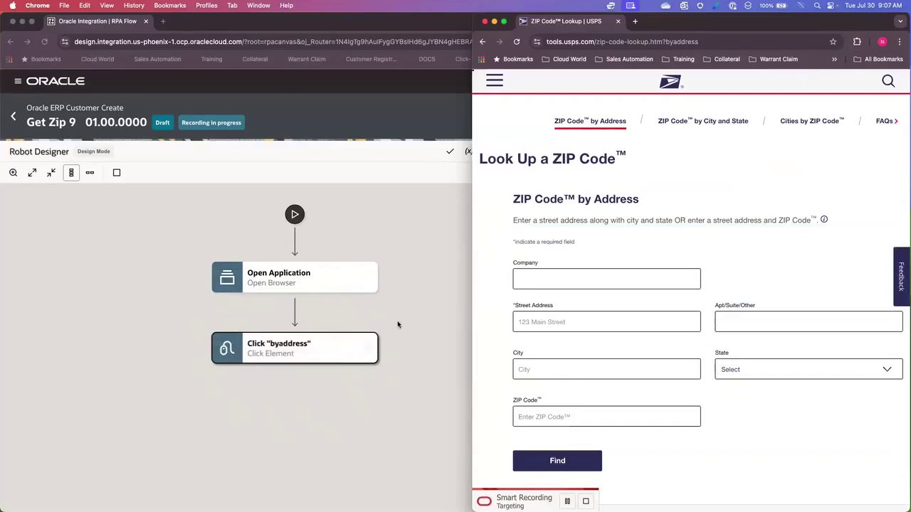
- Enter a sample street address in the USPS form, capture the Street Address field as an Enter Text action, and set its target name to Address
{"action": "left_click", "coordinate": [560, 324]}
{"action": "type", "text": "600 Oracle Parkway"}
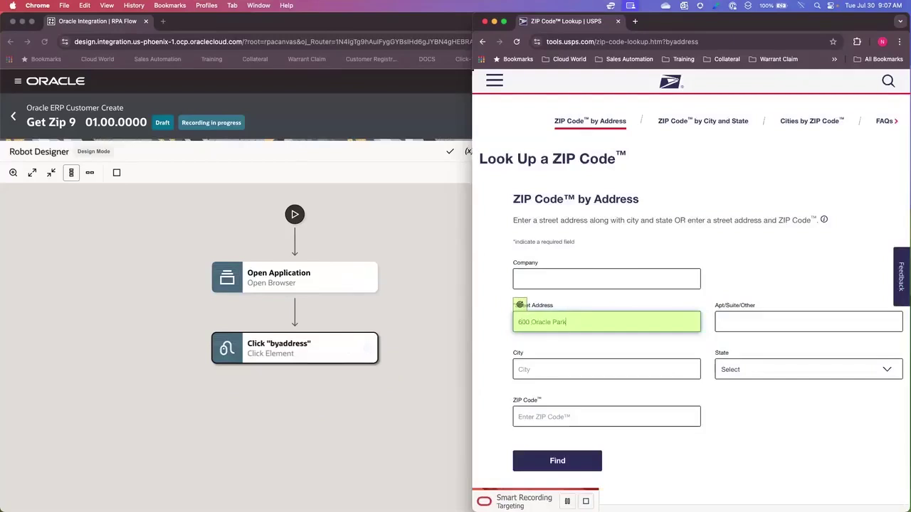
{"action": "left_click", "coordinate": [584, 321]}
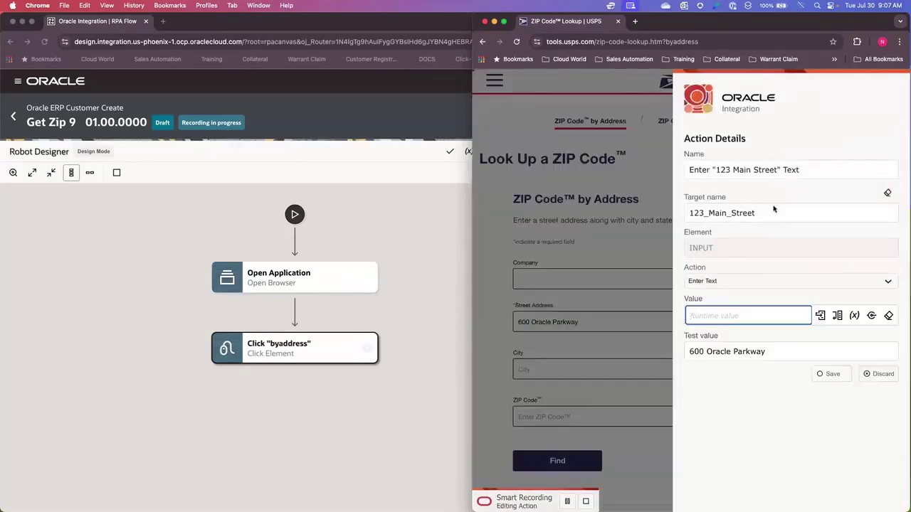
{"action": "double_click", "coordinate": [769, 216]}
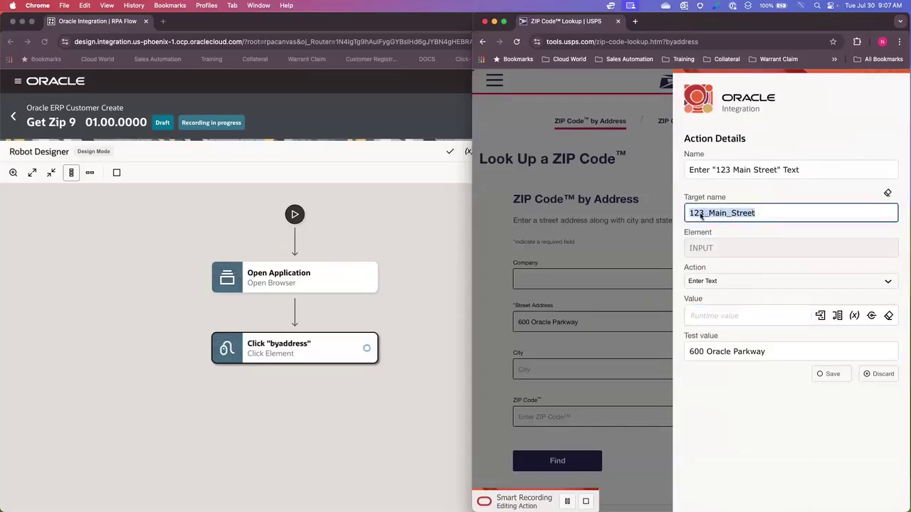
{"action": "type", "text": "Address"}
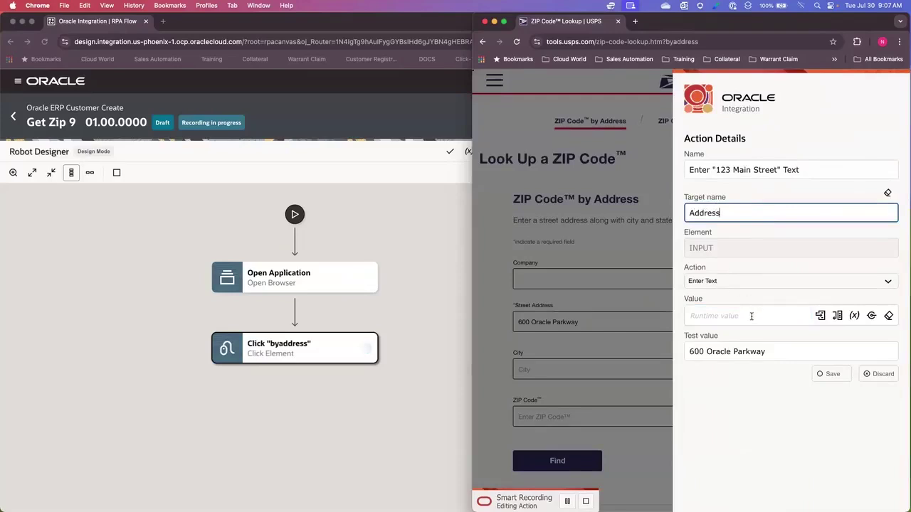
- Map the Address input property to the street address action's runtime value, keeping Enter Text as the action, and save it
{"action": "left_click", "coordinate": [745, 281]}
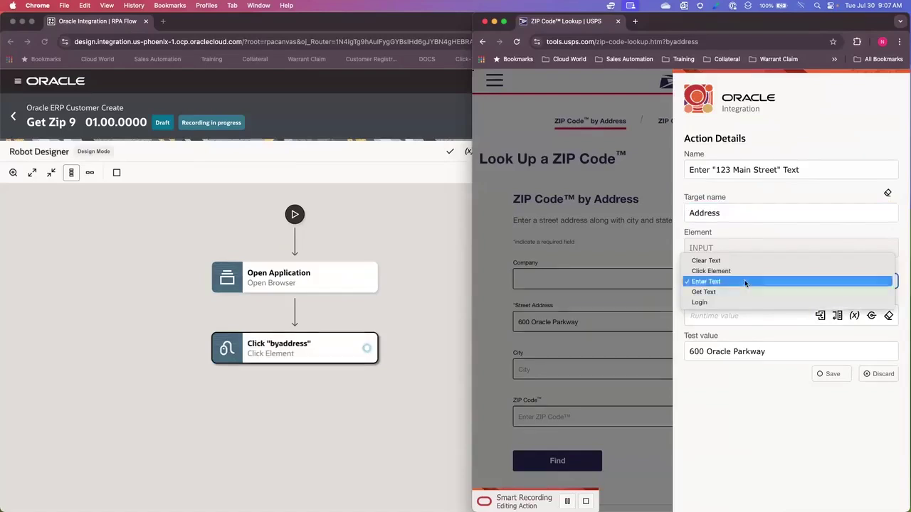
{"action": "left_click", "coordinate": [745, 281]}
{"action": "left_click", "coordinate": [750, 314]}
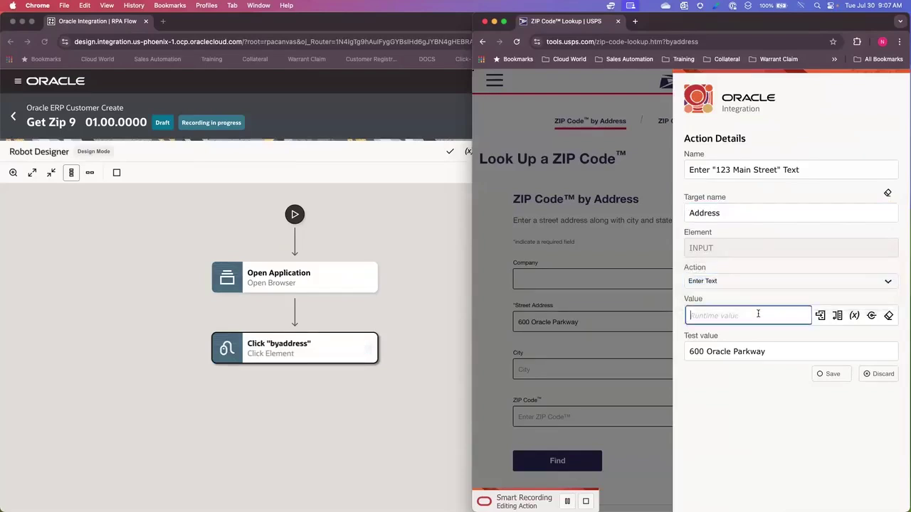
{"action": "left_click_drag", "start_coordinate": [779, 351], "coordinate": [679, 356]}
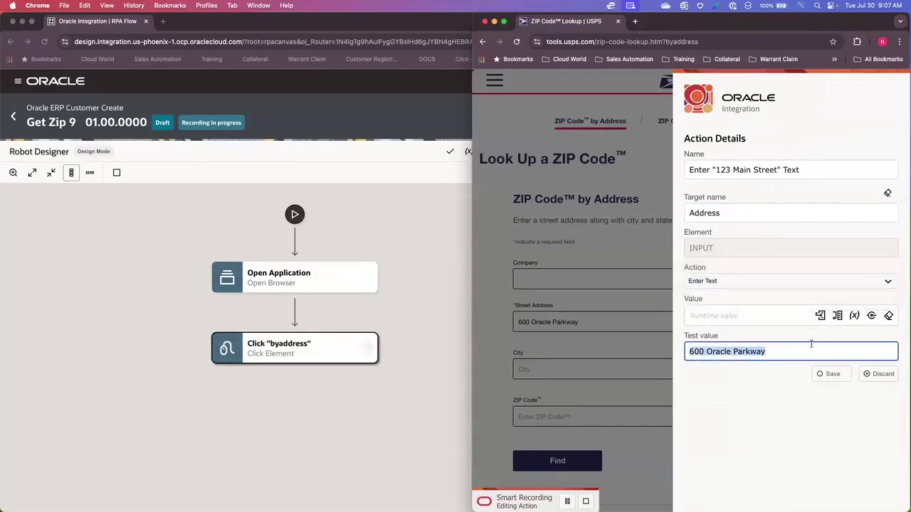
{"action": "left_click", "coordinate": [820, 315]}
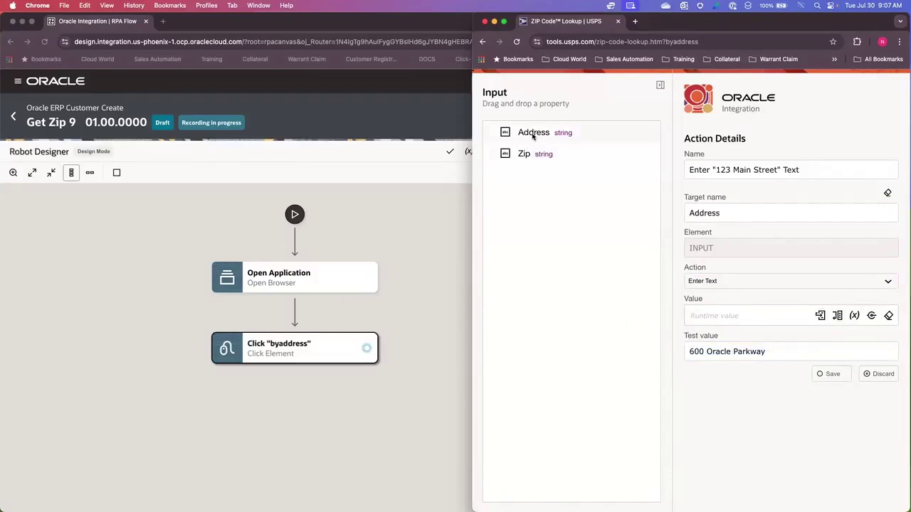
{"action": "left_click_drag", "start_coordinate": [526, 133], "coordinate": [741, 320]}
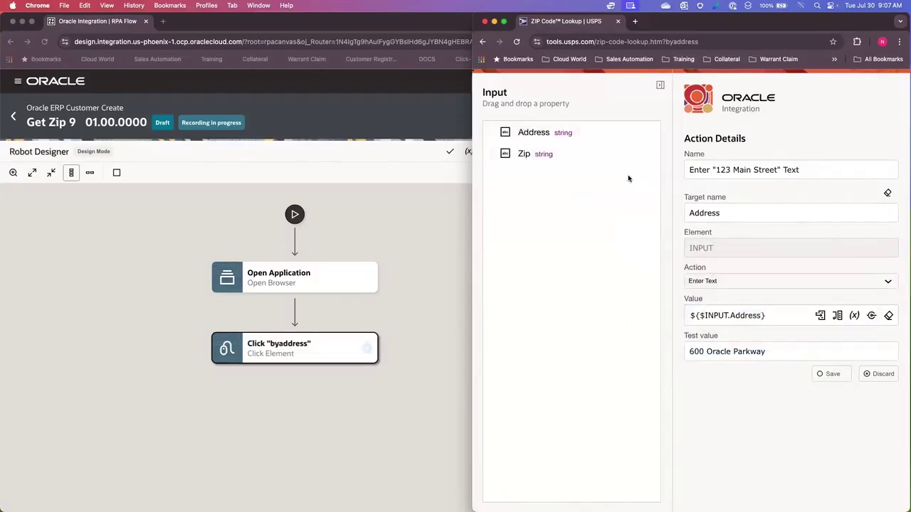
{"action": "left_click", "coordinate": [827, 375]}
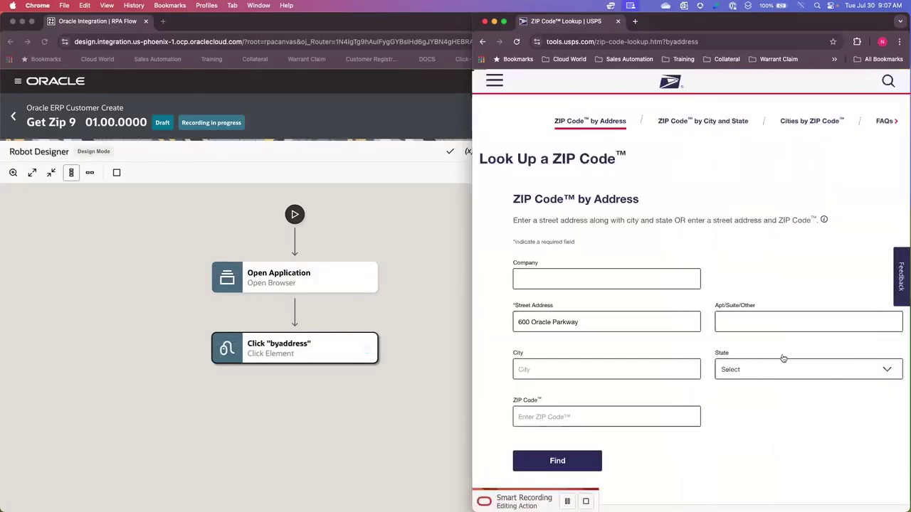
- Capture the ZIP Code field as an Enter Text action and set its test value to 94065
{"action": "left_click", "coordinate": [608, 420]}
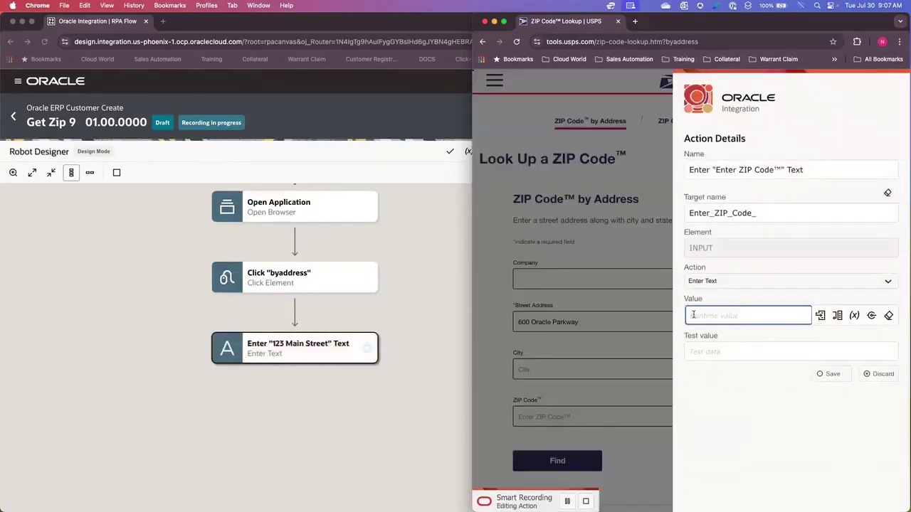
{"action": "left_click", "coordinate": [719, 352]}
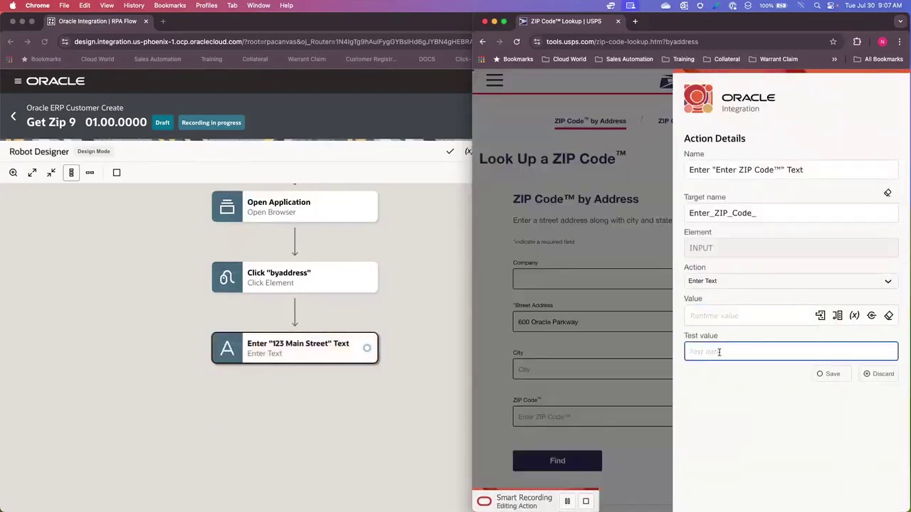
{"action": "type", "text": "9"}
{"action": "key", "text": "BackSpace"}
{"action": "type", "text": "94065"}
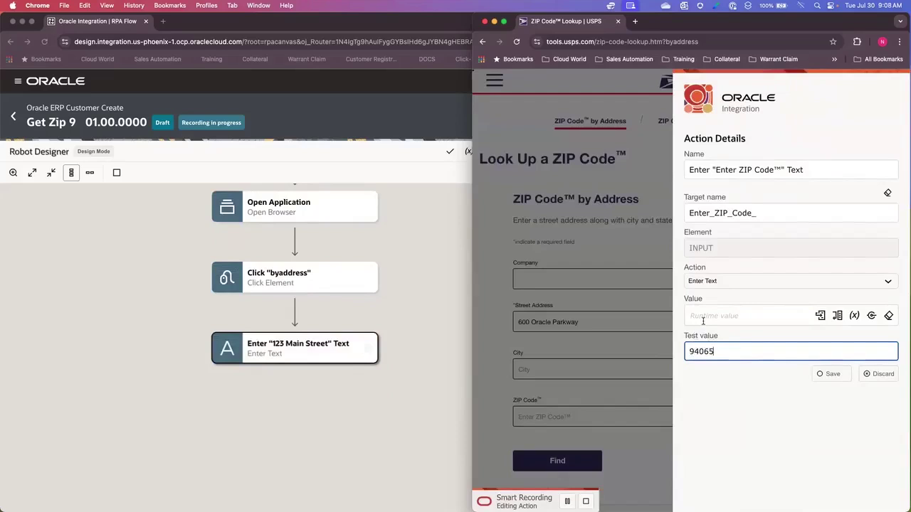
- Map the Zip input property to the ZIP Code action's runtime value and save the action
{"action": "left_click", "coordinate": [741, 316]}
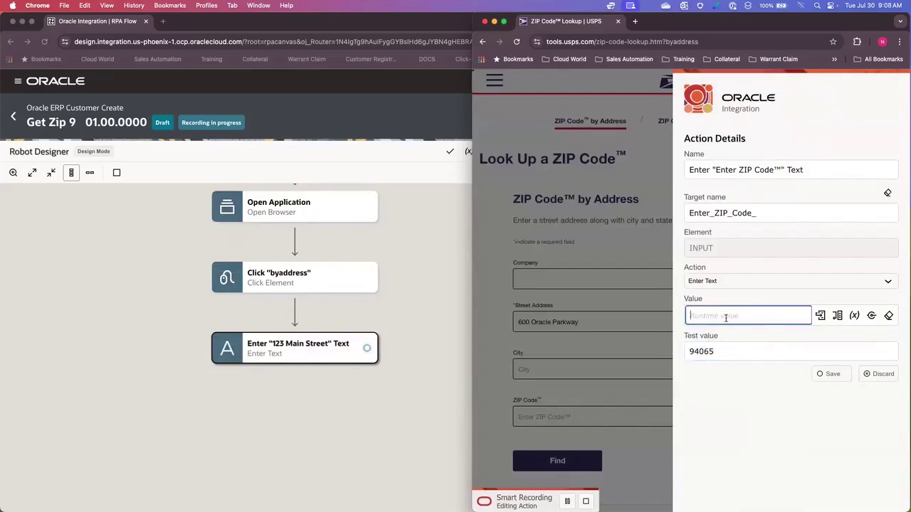
{"action": "left_click", "coordinate": [820, 315]}
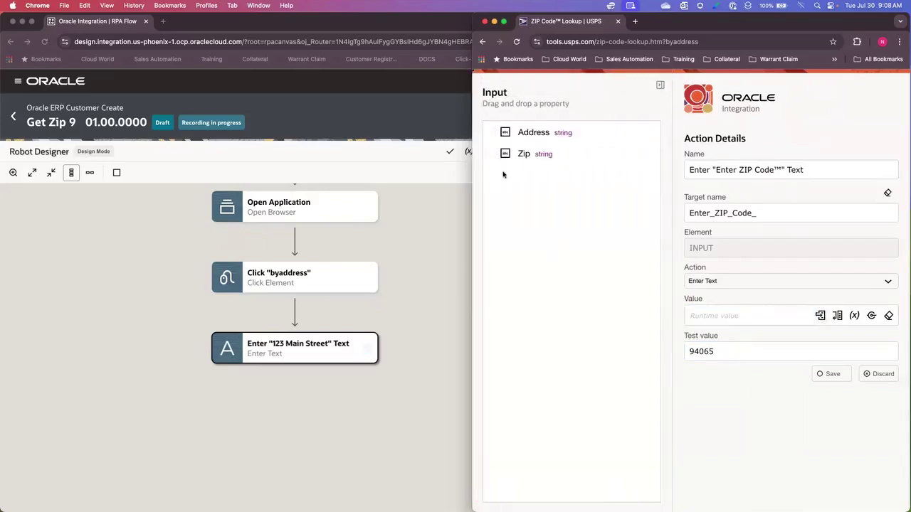
{"action": "left_click_drag", "start_coordinate": [527, 155], "coordinate": [712, 319]}
{"action": "left_click_drag", "start_coordinate": [723, 350], "coordinate": [667, 351]}
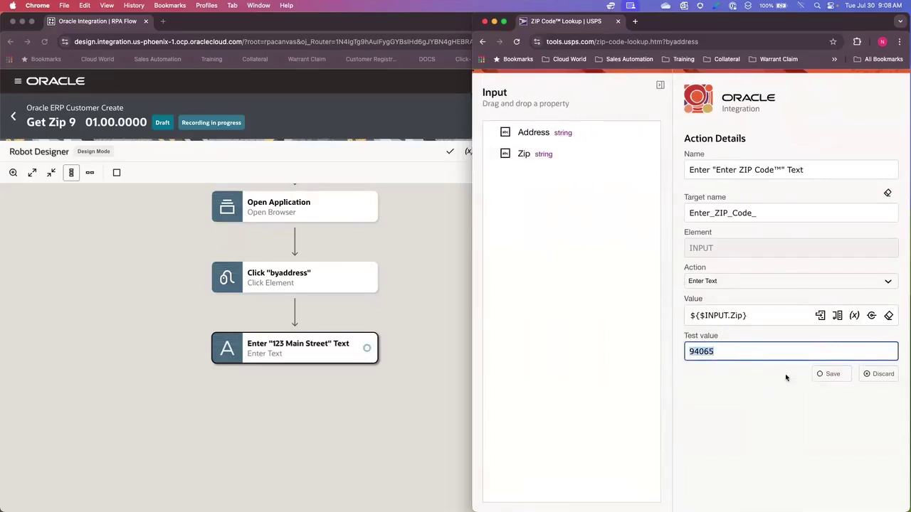
{"action": "left_click", "coordinate": [829, 375]}
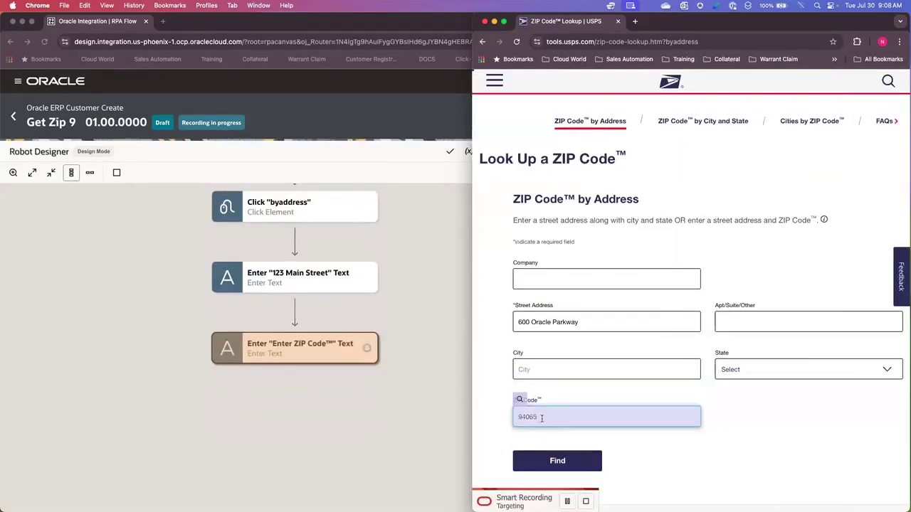
- Record a Click Element action on Find, executing it on save to run the ZIP lookup
{"action": "left_click", "coordinate": [548, 464]}
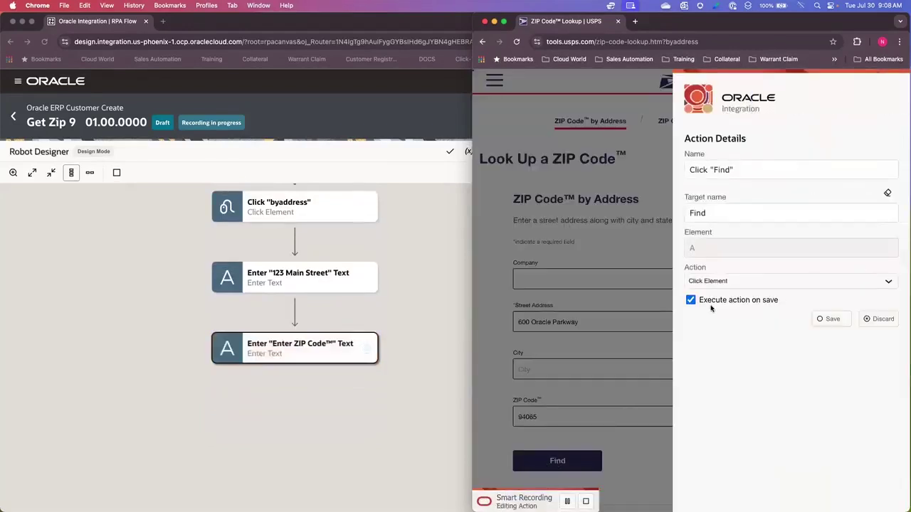
{"action": "left_click", "coordinate": [828, 319]}
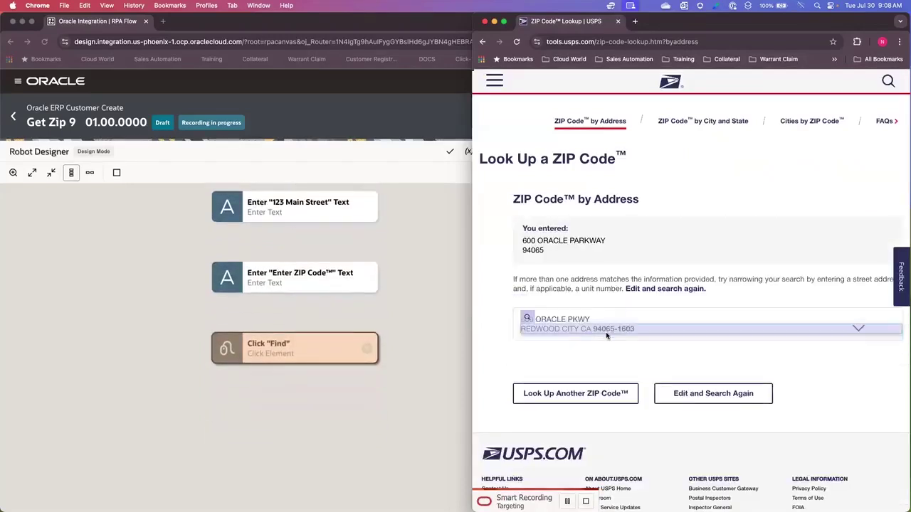
- Capture the nine-digit ZIP in the lookup result as a Get Text action with the target name Zip9
{"action": "left_click", "coordinate": [606, 330]}
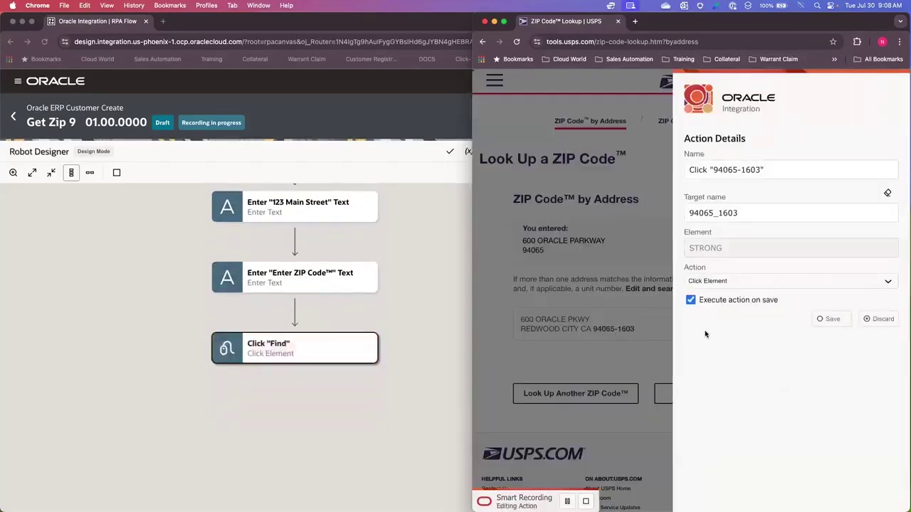
{"action": "left_click", "coordinate": [701, 283]}
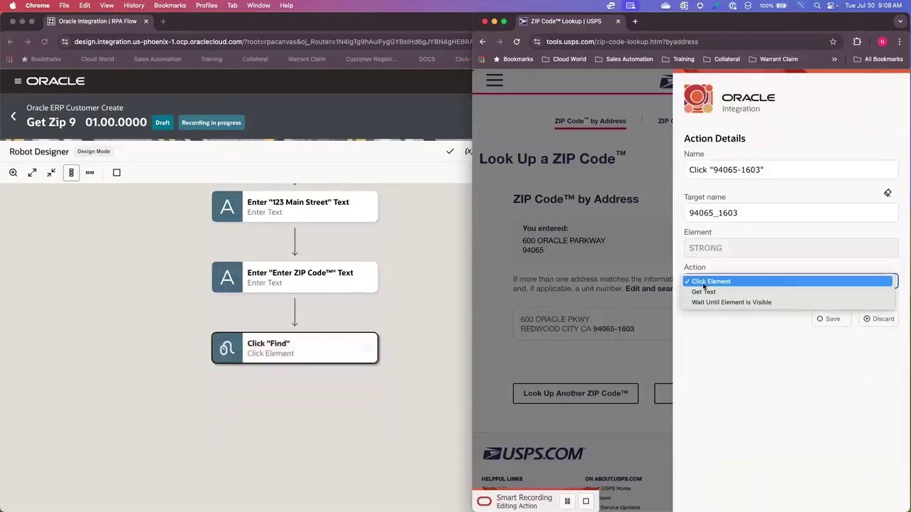
{"action": "left_click", "coordinate": [705, 292]}
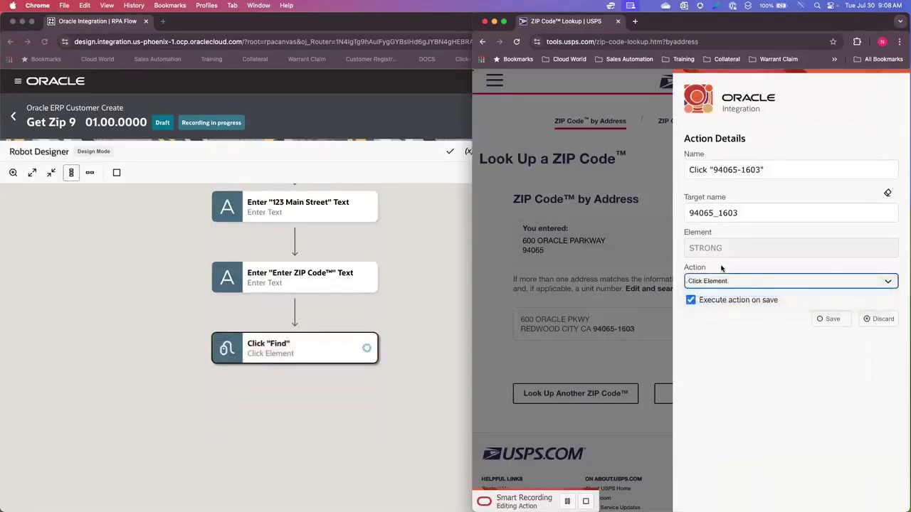
{"action": "double_click", "coordinate": [742, 212]}
{"action": "type", "text": "Zip9"}
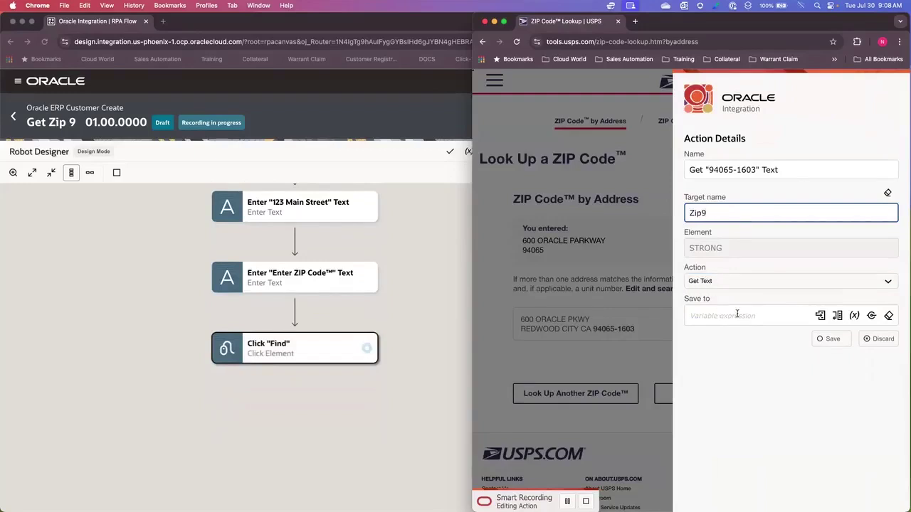
- Map a robot property as the Get Text action's save destination, save the action and stop the smart recording
{"action": "left_click", "coordinate": [837, 315]}
{"action": "left_click_drag", "start_coordinate": [519, 138], "coordinate": [719, 316]}
{"action": "left_click", "coordinate": [830, 340]}
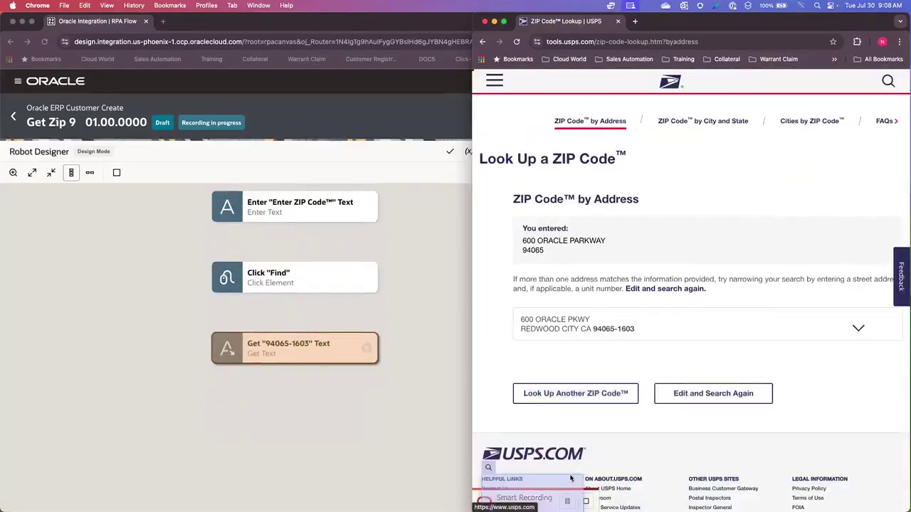
{"action": "left_click", "coordinate": [585, 501]}
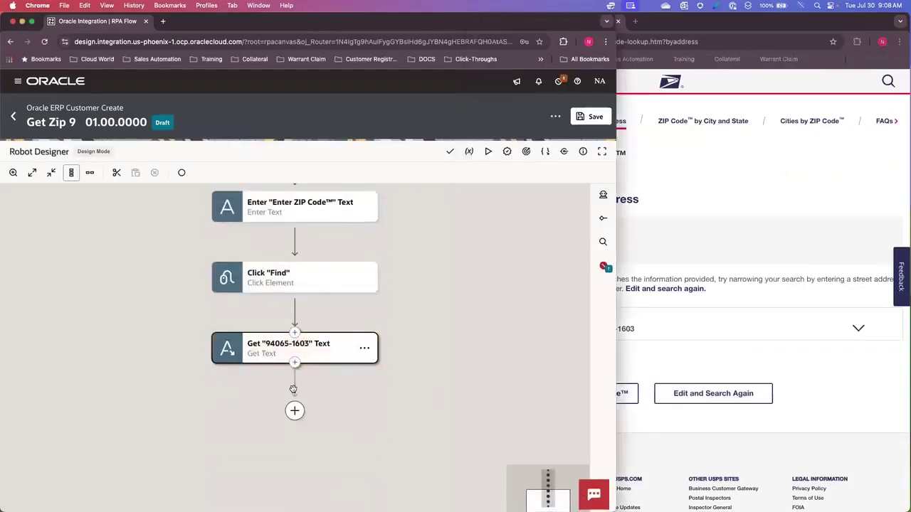
- Add a Log action after the Get Text action and map a robot property as its message
{"action": "left_click", "coordinate": [295, 362]}
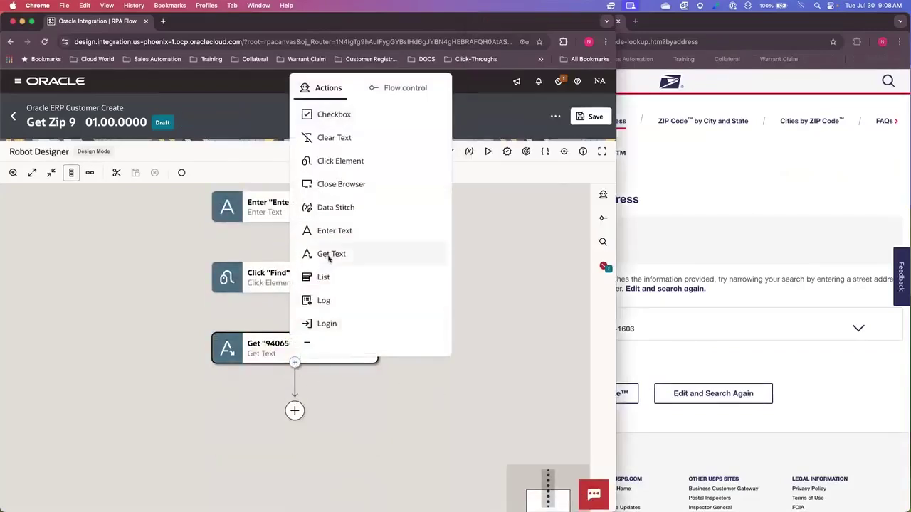
{"action": "left_click", "coordinate": [338, 305]}
{"action": "left_click", "coordinate": [315, 353]}
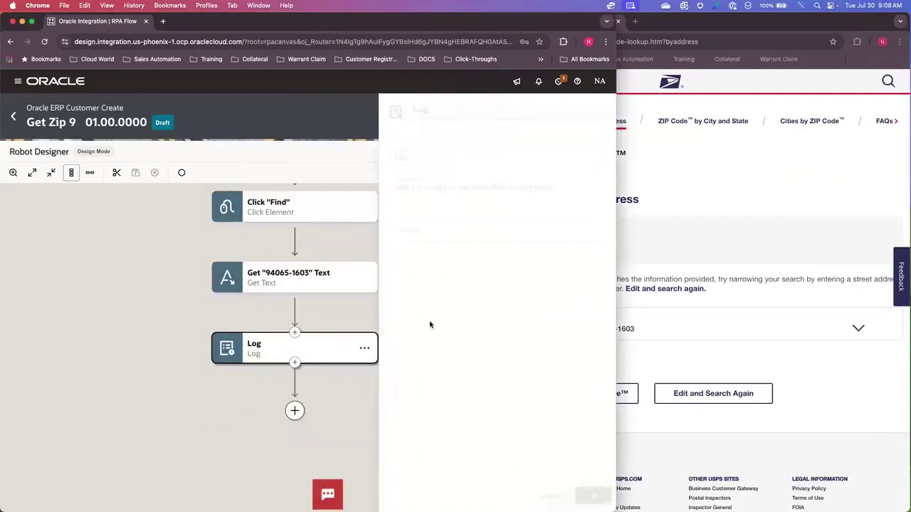
{"action": "left_click", "coordinate": [469, 234]}
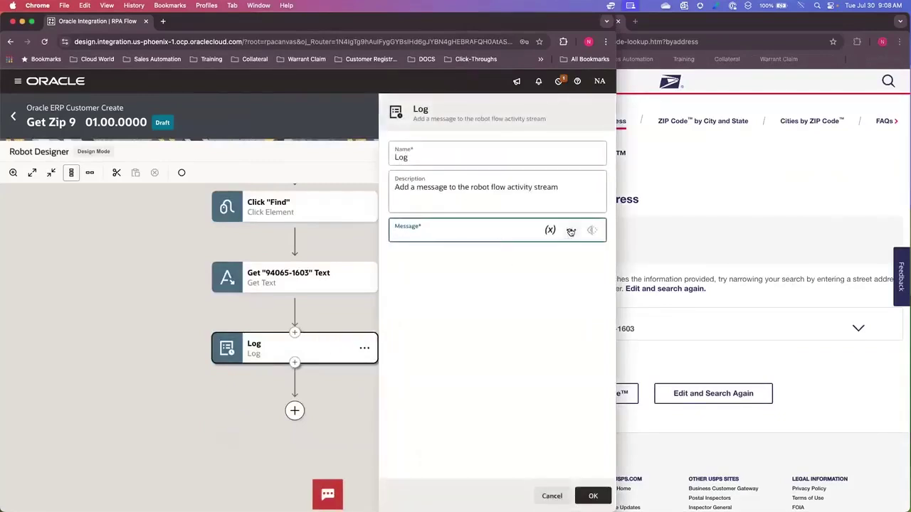
{"action": "left_click", "coordinate": [571, 232]}
{"action": "left_click", "coordinate": [510, 304]}
{"action": "left_click_drag", "start_coordinate": [254, 178], "coordinate": [473, 233]}
{"action": "left_click", "coordinate": [593, 496]}
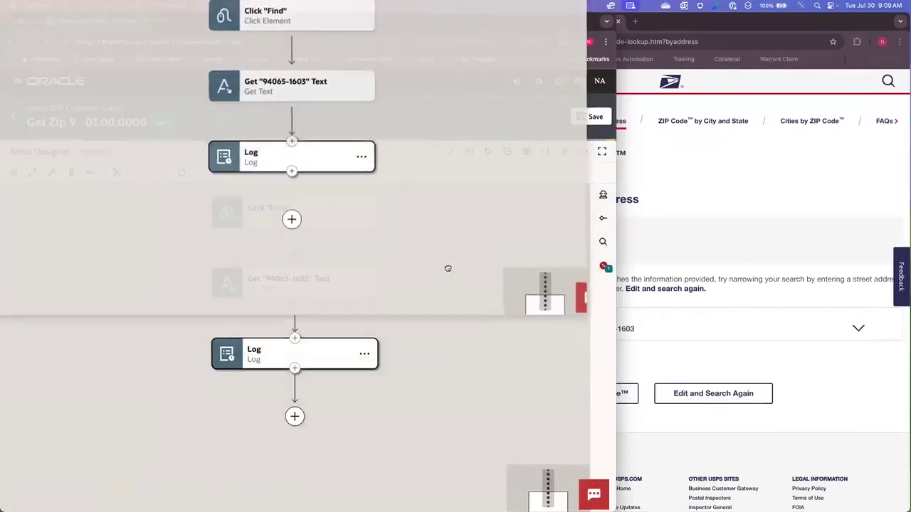
- Examine the ZIP Code text-entry action's pre-validation page state, including its condition's message, strategy, state and timeout, without changing it
{"action": "scroll", "coordinate": [450, 254], "scroll_direction": "up", "scroll_amount": 3}
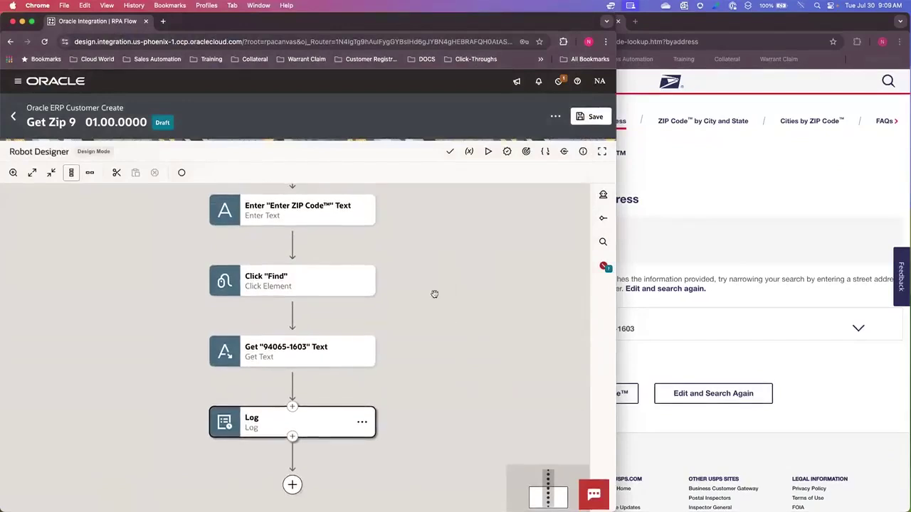
{"action": "mouse_move", "coordinate": [453, 295]}
{"action": "left_mouse_down"}
{"action": "mouse_move", "coordinate": [429, 296]}
{"action": "mouse_move", "coordinate": [445, 299]}
{"action": "left_mouse_up"}
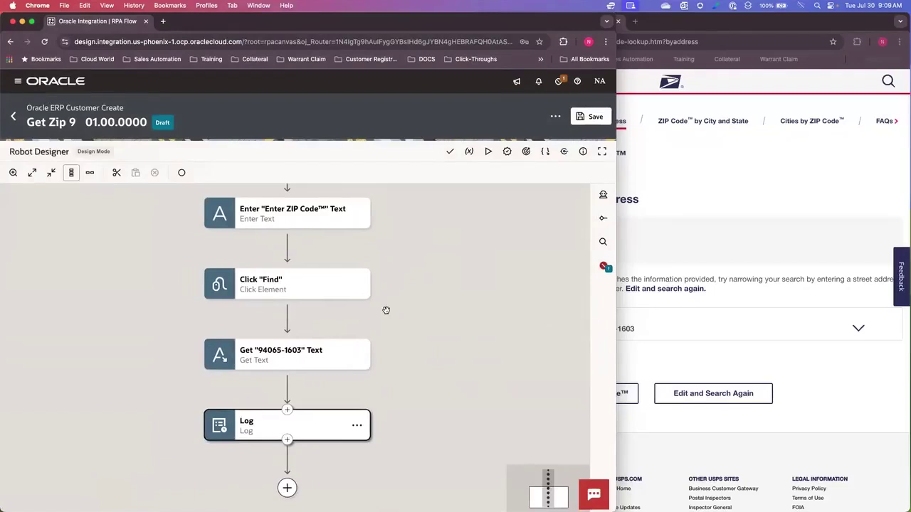
{"action": "left_click_drag", "start_coordinate": [402, 256], "coordinate": [407, 311]}
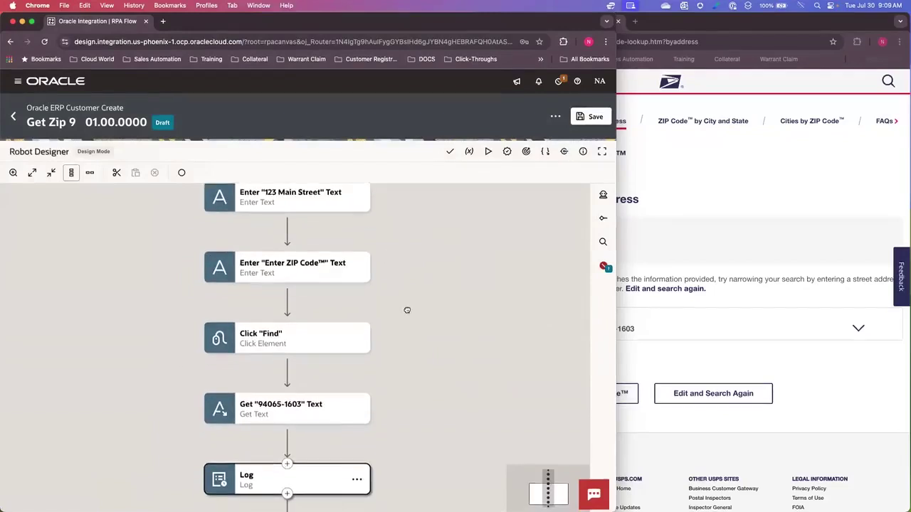
{"action": "left_click", "coordinate": [337, 281]}
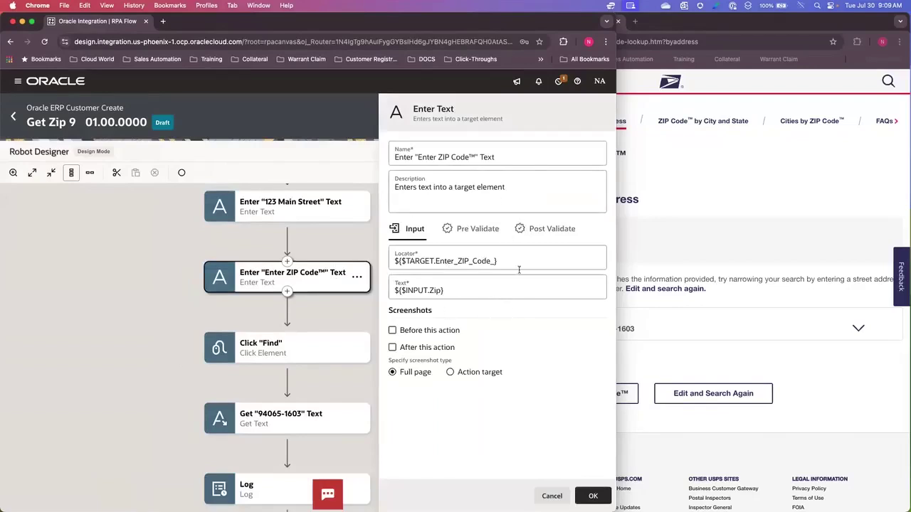
{"action": "left_click", "coordinate": [466, 232]}
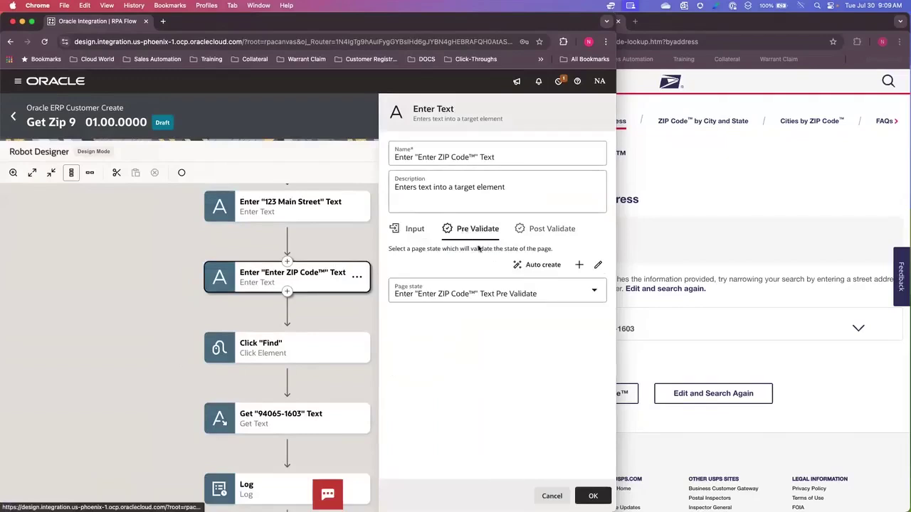
{"action": "left_click", "coordinate": [596, 266]}
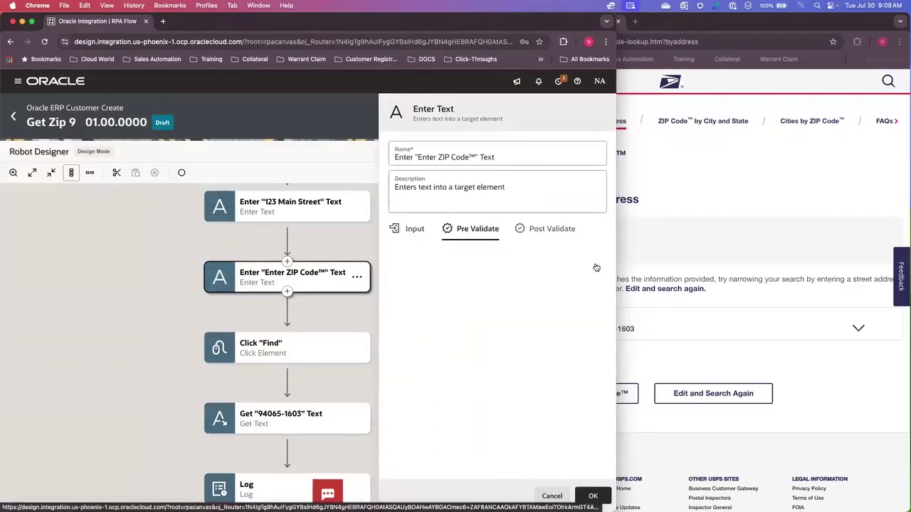
{"action": "left_click", "coordinate": [561, 343]}
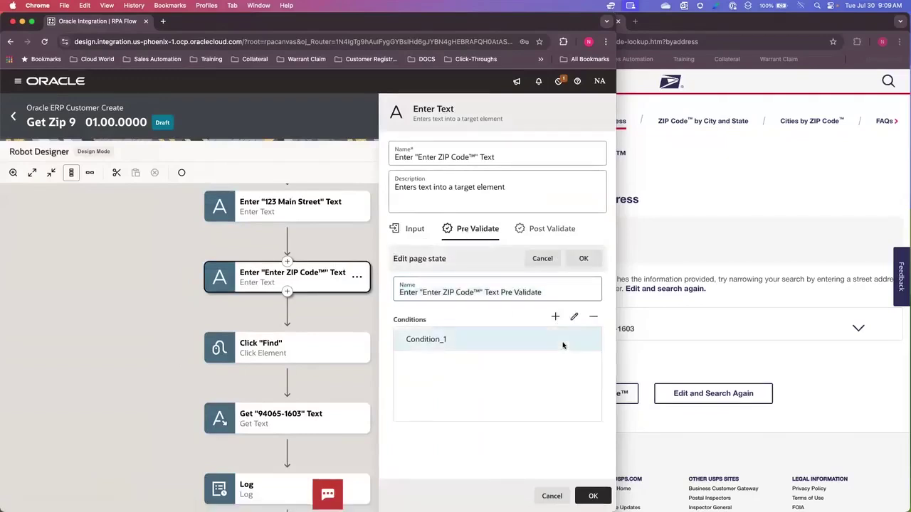
{"action": "left_click", "coordinate": [573, 317]}
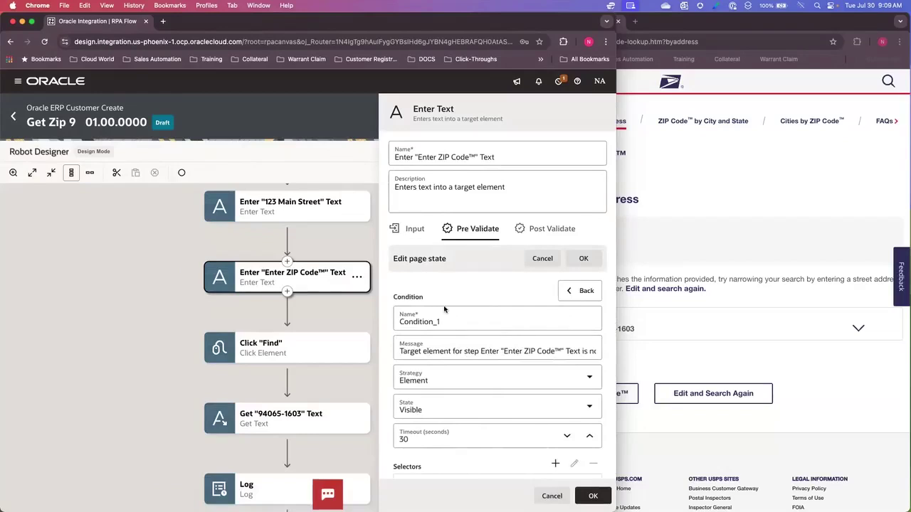
{"action": "left_click_drag", "start_coordinate": [398, 351], "coordinate": [592, 349]}
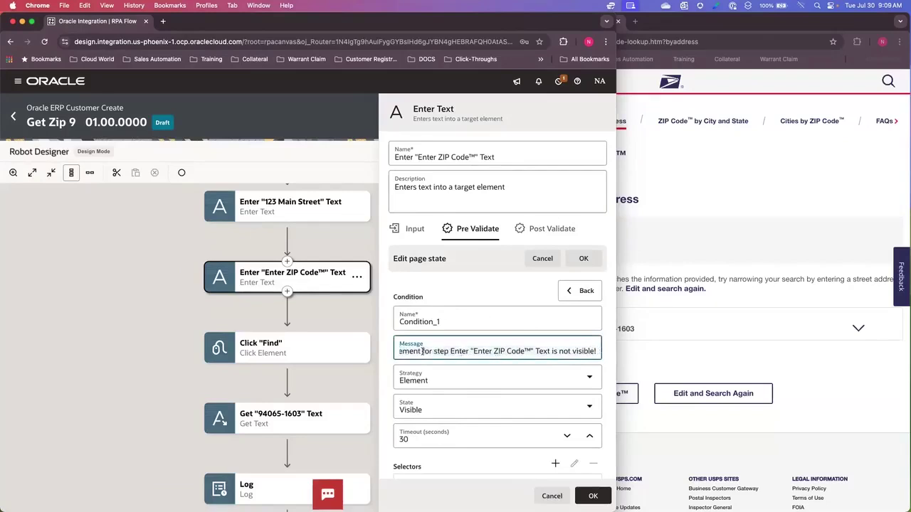
{"action": "key", "text": "Left"}
{"action": "key", "text": "Left"}
{"action": "key", "text": "Left"}
{"action": "key", "text": "Left"}
{"action": "key", "text": "Left"}
{"action": "key", "text": "Left"}
{"action": "key", "text": "Left"}
{"action": "key", "text": "Left"}
{"action": "key", "text": "Left"}
{"action": "key", "text": "Left"}
{"action": "key", "text": "Left"}
{"action": "key", "text": "Left"}
{"action": "key", "text": "Left"}
{"action": "key", "text": "Left"}
{"action": "key", "text": "Left"}
{"action": "key", "text": "Left"}
{"action": "key", "text": "Left"}
{"action": "key", "text": "Left"}
{"action": "key", "text": "Left"}
{"action": "key", "text": "Left"}
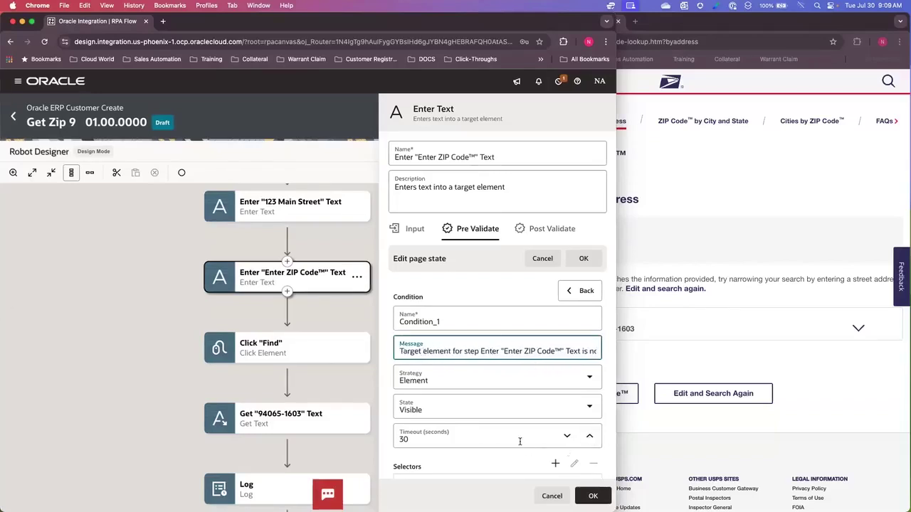
{"action": "scroll", "coordinate": [519, 441], "scroll_direction": "down", "scroll_amount": 1}
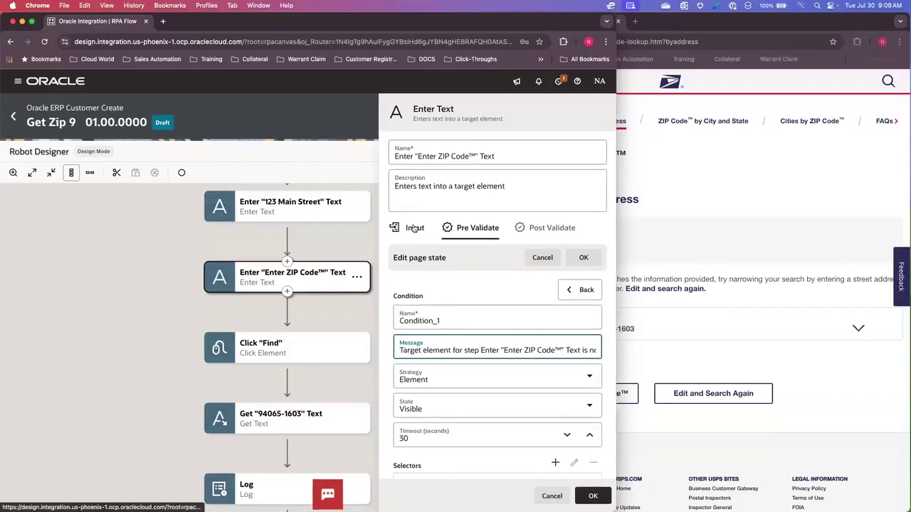
{"action": "scroll", "coordinate": [521, 305], "scroll_direction": "down", "scroll_amount": 3}
{"action": "scroll", "coordinate": [522, 305], "scroll_direction": "up", "scroll_amount": 3}
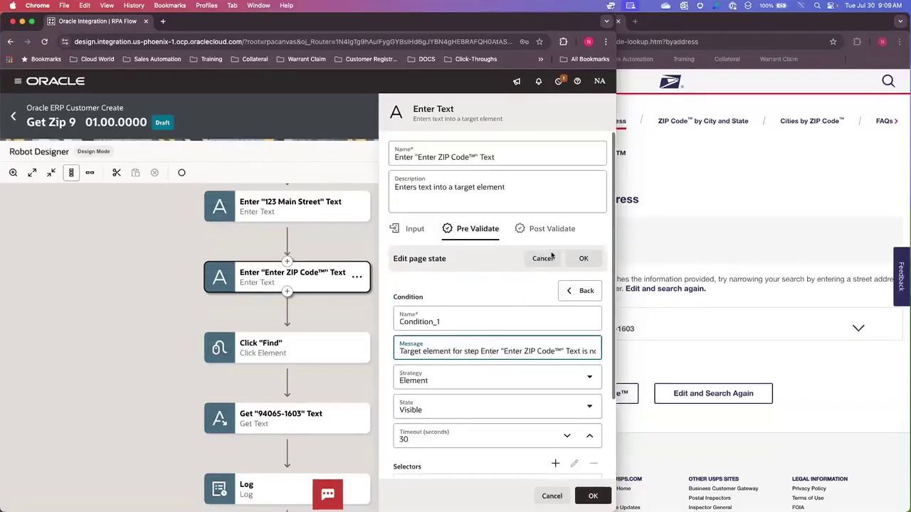
{"action": "left_click", "coordinate": [542, 258]}
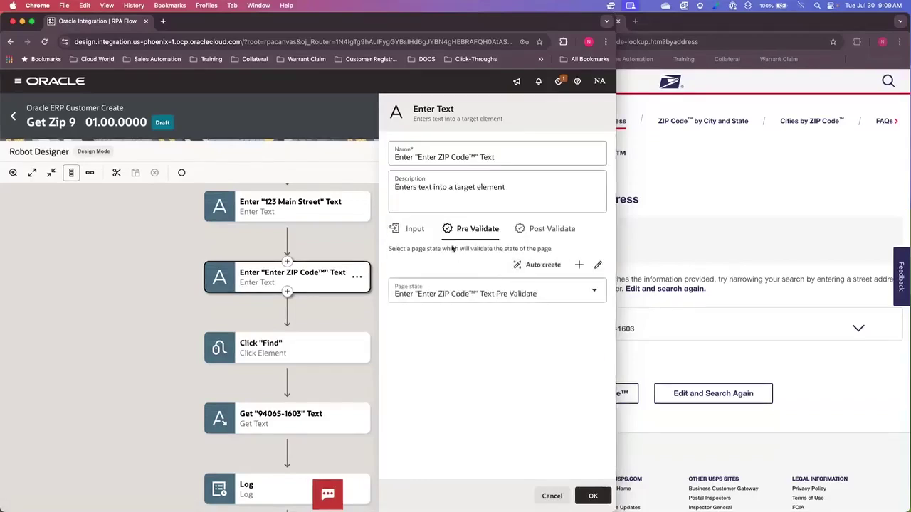
- Enable a full-page screenshot after the ZIP Code text-entry action, and save the robot on exiting the designer
{"action": "left_click", "coordinate": [412, 231]}
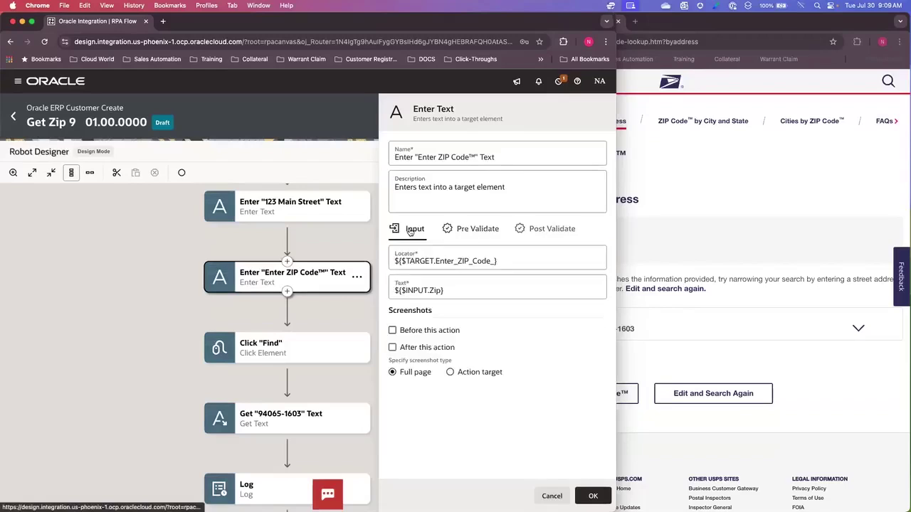
{"action": "left_click", "coordinate": [392, 348]}
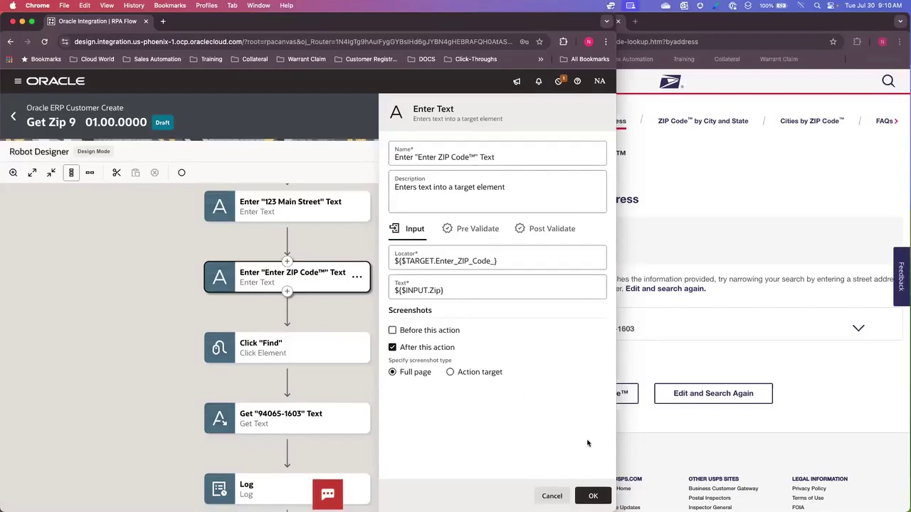
{"action": "left_click", "coordinate": [592, 497]}
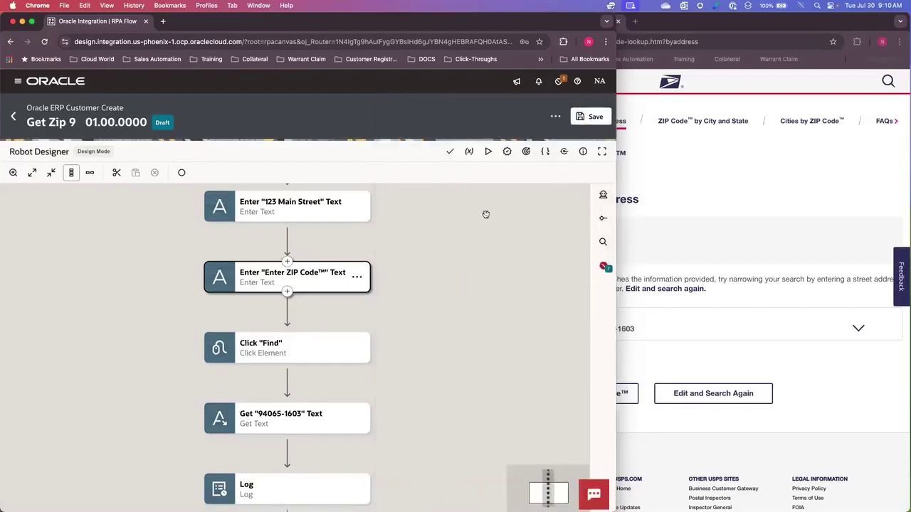
{"action": "left_click", "coordinate": [13, 117]}
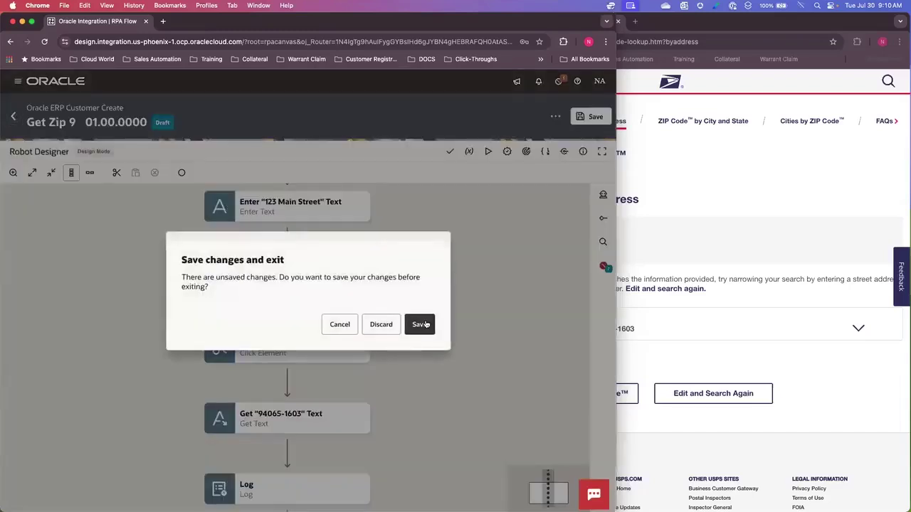
{"action": "left_click", "coordinate": [420, 324]}
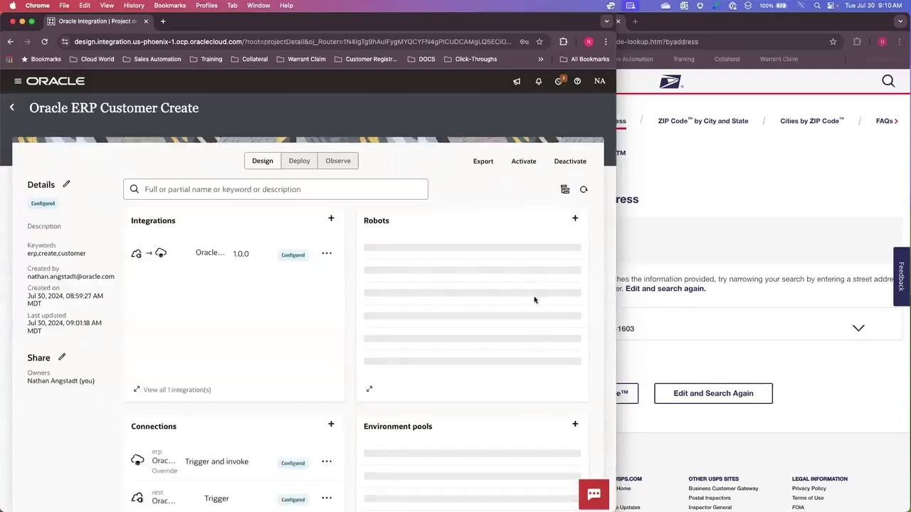
- Add the presenter's own local machine environment to the Robot Environment pool
{"action": "left_click", "coordinate": [570, 459]}
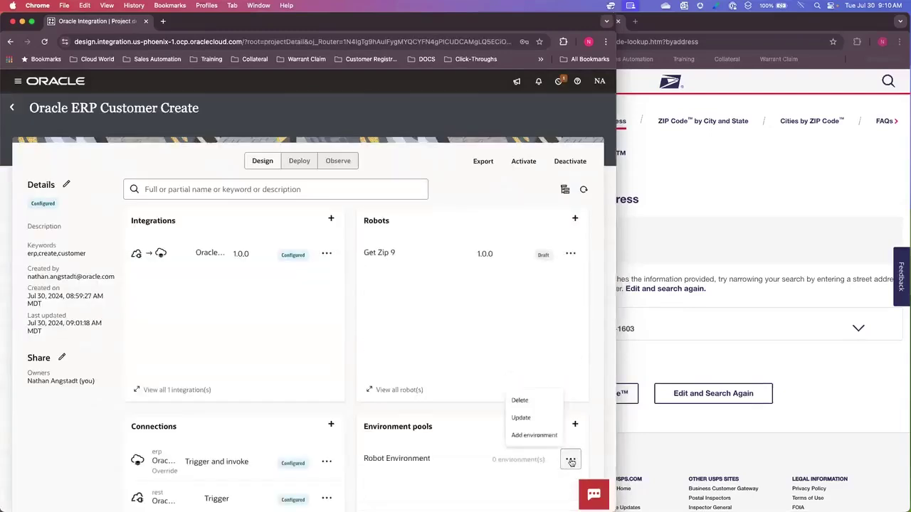
{"action": "left_click", "coordinate": [532, 432]}
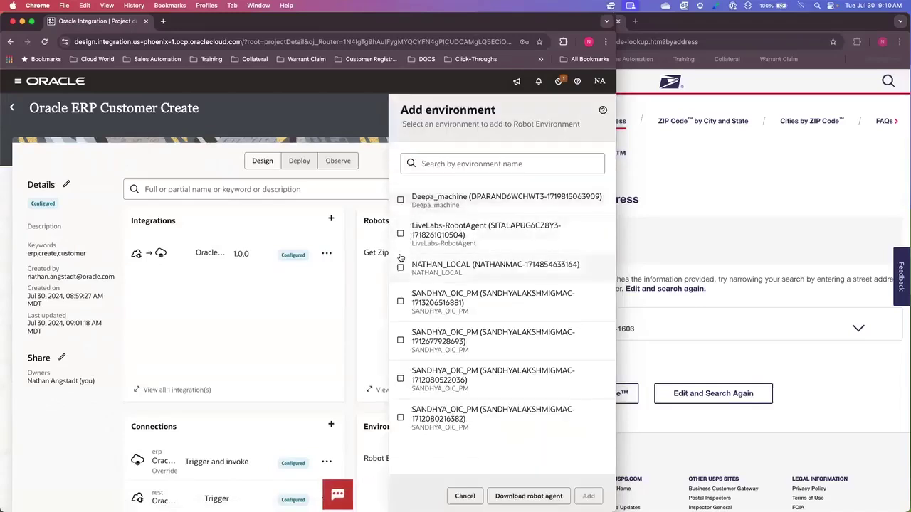
{"action": "left_click", "coordinate": [400, 267]}
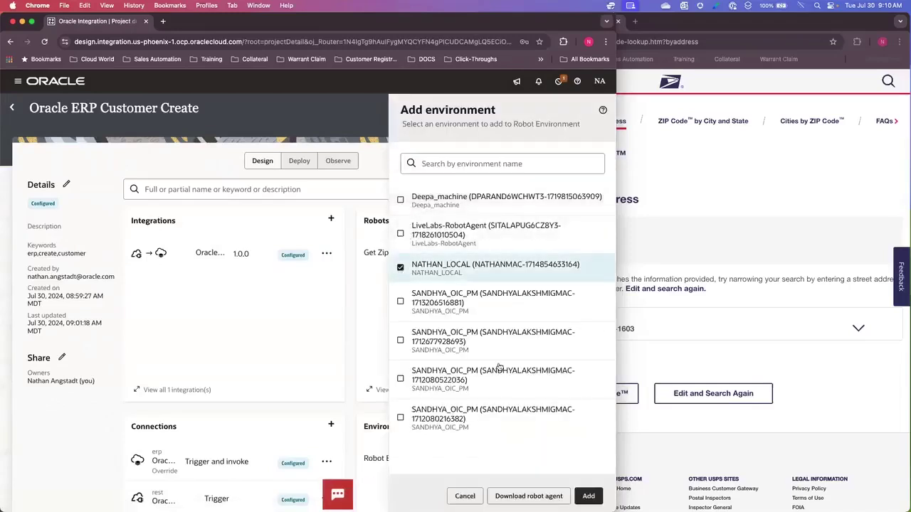
{"action": "left_click", "coordinate": [589, 496]}
- Assign the Robot Environment pool to the Get Zip 9 robot
{"action": "left_click", "coordinate": [570, 253]}
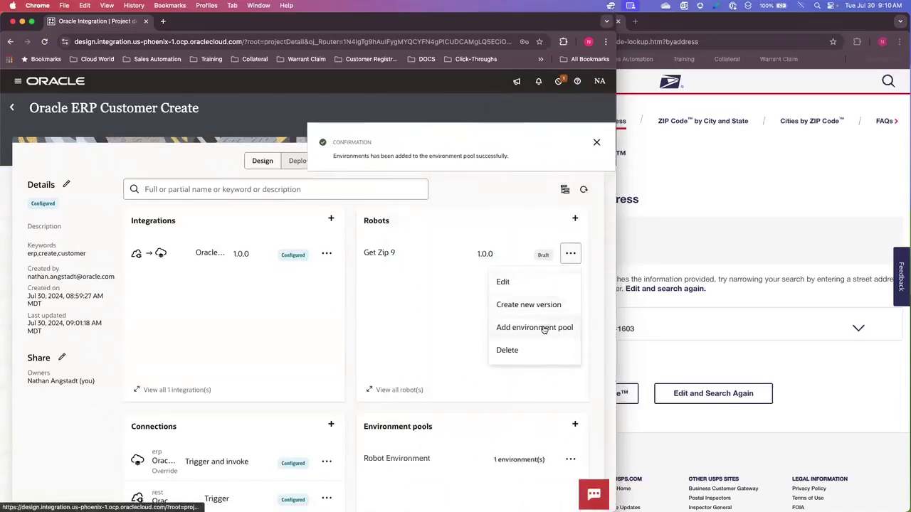
{"action": "left_click", "coordinate": [543, 329]}
{"action": "left_click", "coordinate": [417, 203]}
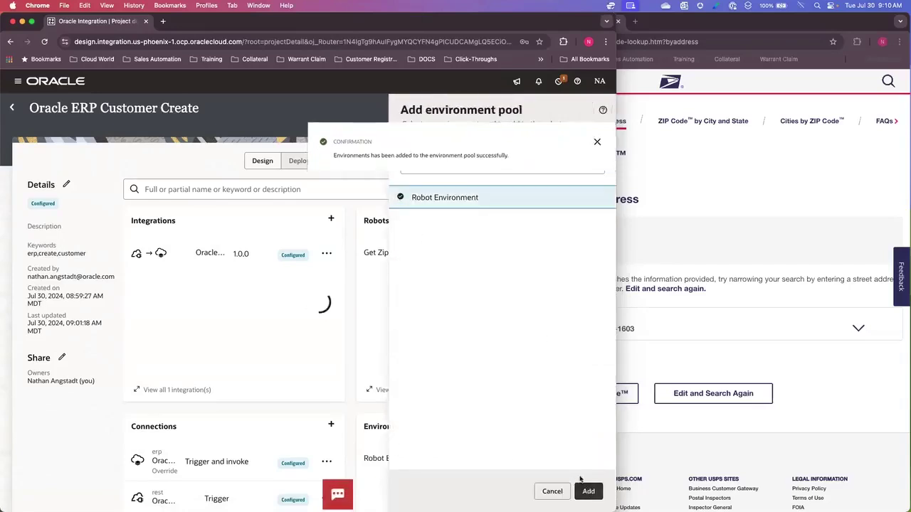
{"action": "key", "text": "Return"}
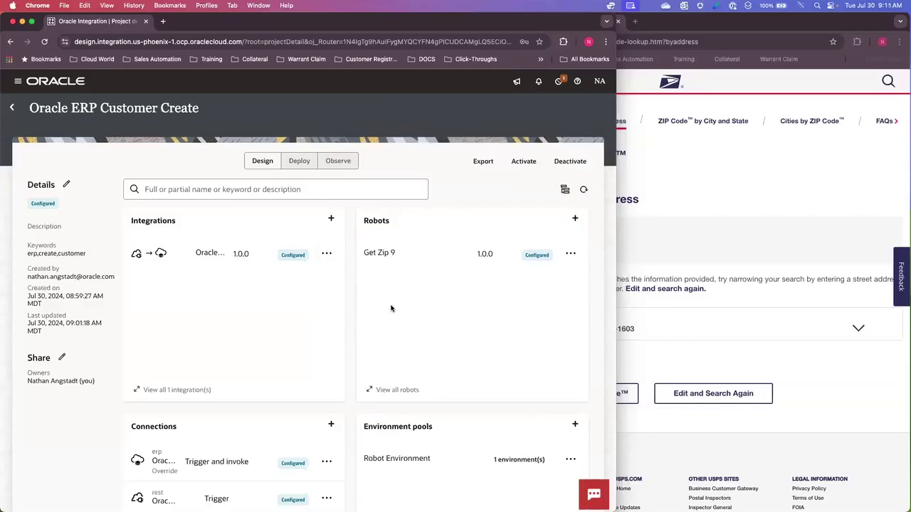
- Open the project's Oracle ERP customer integration for editing and expand the Switch's Route 1, CustomerExists?, to its UpdateCustomer mapping
{"action": "left_click", "coordinate": [327, 254]}
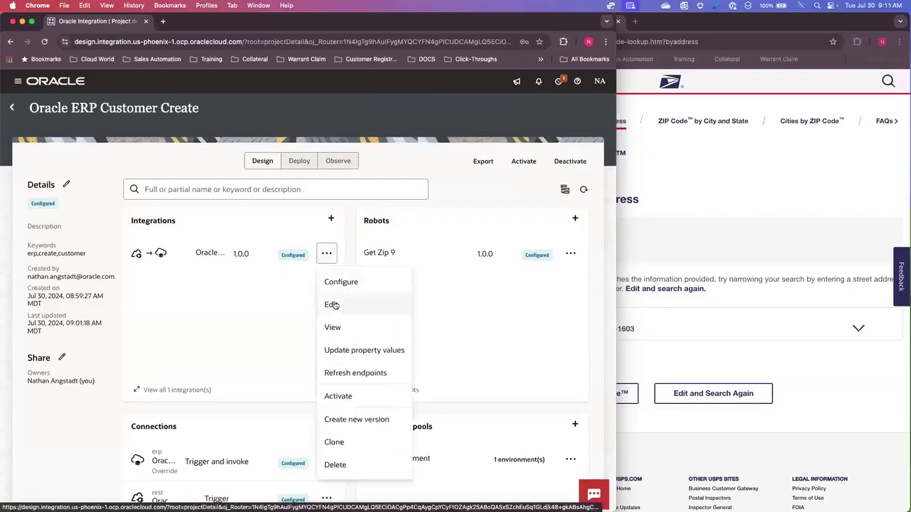
{"action": "left_click", "coordinate": [333, 305]}
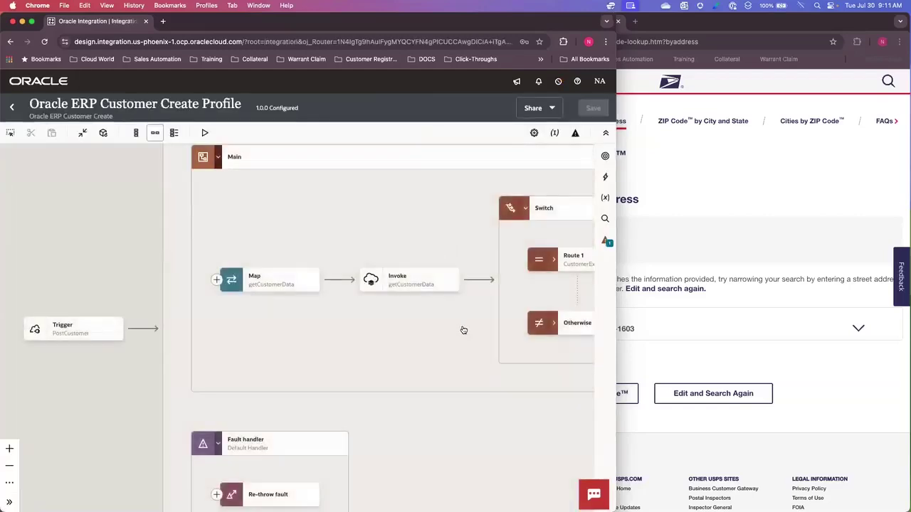
{"action": "left_click_drag", "start_coordinate": [458, 329], "coordinate": [396, 348]}
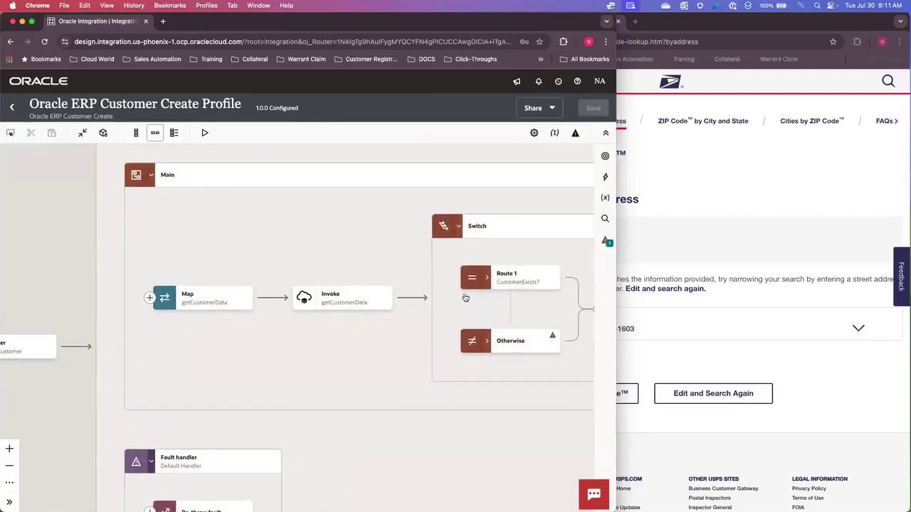
{"action": "left_click", "coordinate": [490, 281]}
{"action": "left_click_drag", "start_coordinate": [551, 346], "coordinate": [227, 244]}
{"action": "left_click_drag", "start_coordinate": [483, 288], "coordinate": [446, 226]}
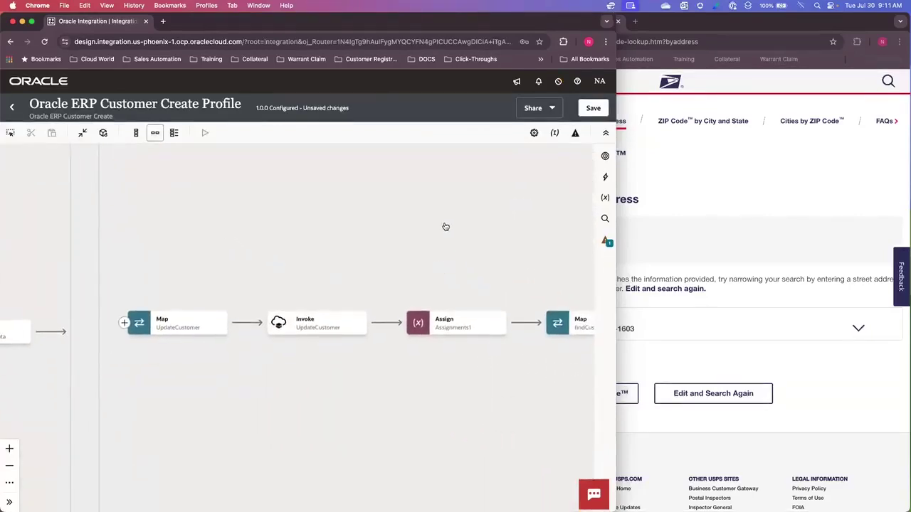
{"action": "left_click_drag", "start_coordinate": [335, 232], "coordinate": [317, 202]}
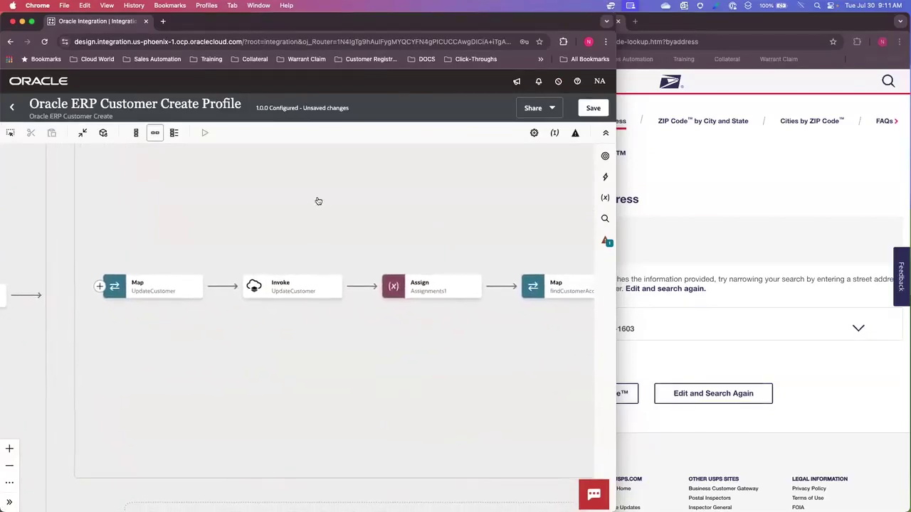
{"action": "left_click_drag", "start_coordinate": [454, 208], "coordinate": [441, 193]}
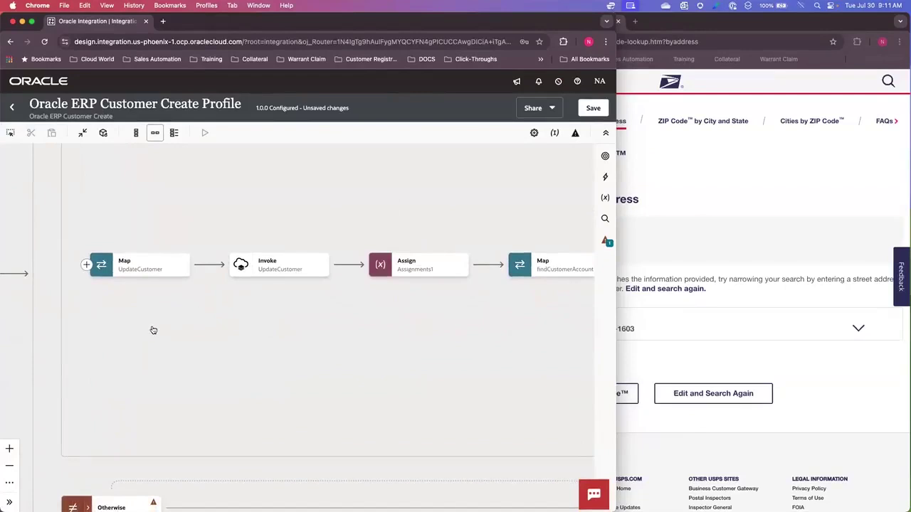
{"action": "left_click_drag", "start_coordinate": [154, 328], "coordinate": [268, 328]}
{"action": "left_click_drag", "start_coordinate": [260, 362], "coordinate": [311, 358]}
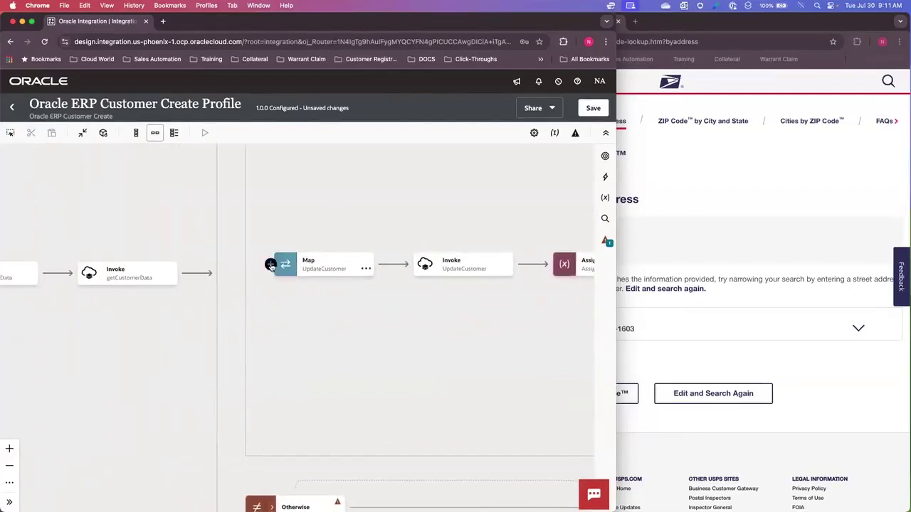
- Insert a Robot flow action before Route 1's UpdateCustomer mapping, name its endpoint GetZip9 and select the robot GET_ZIP_9|01.00.0000
{"action": "left_click", "coordinate": [271, 265]}
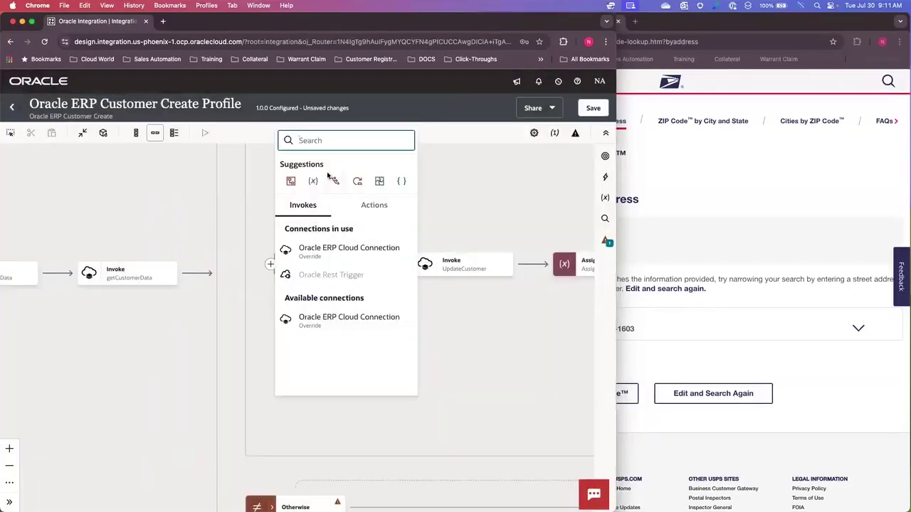
{"action": "type", "text": "robot"}
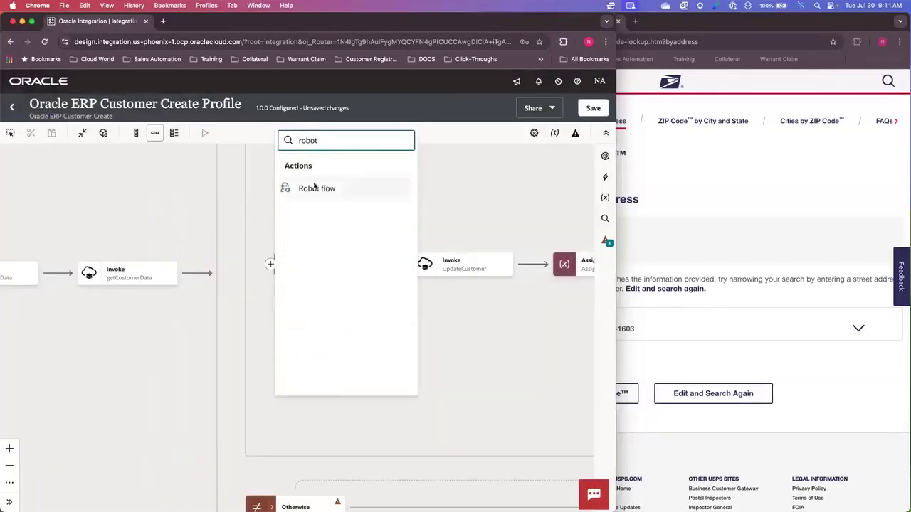
{"action": "left_click", "coordinate": [316, 186]}
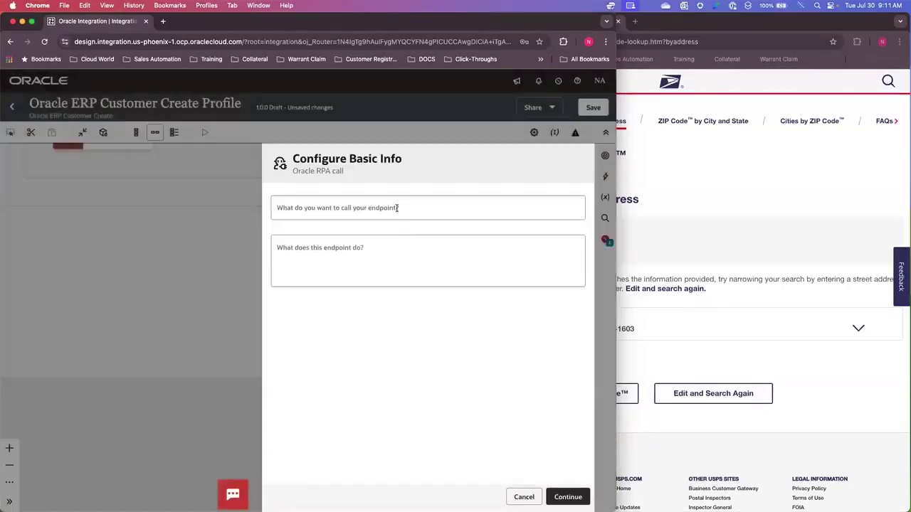
{"action": "left_click", "coordinate": [398, 208]}
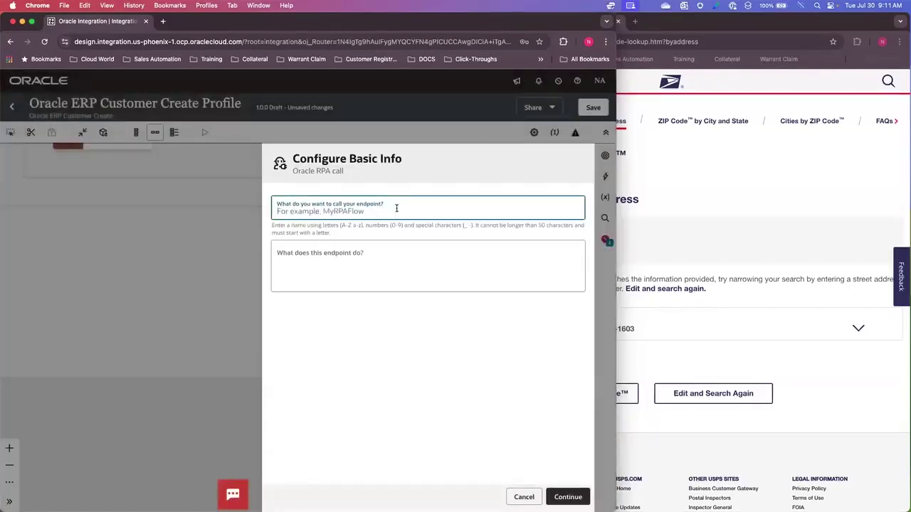
{"action": "type", "text": "GetZip9"}
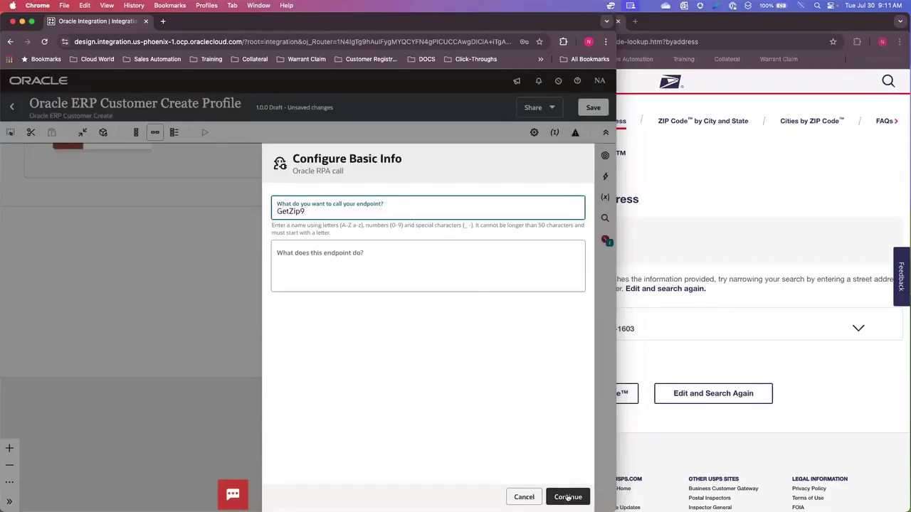
{"action": "left_click", "coordinate": [568, 497]}
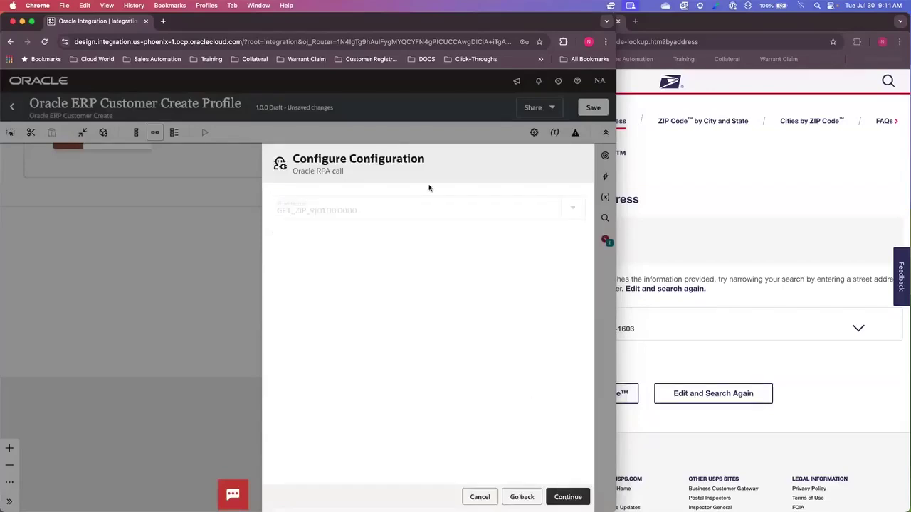
{"action": "left_click", "coordinate": [574, 210]}
{"action": "left_click", "coordinate": [533, 237]}
{"action": "left_click", "coordinate": [571, 496]}
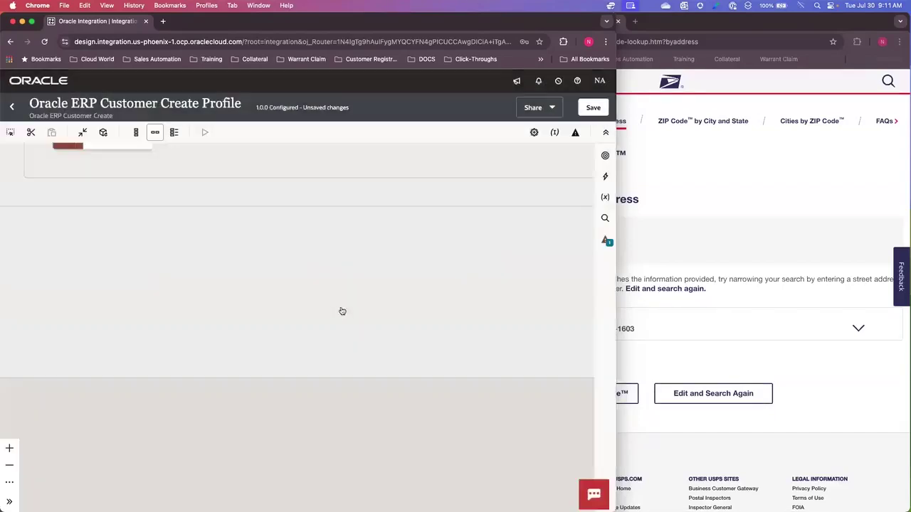
- In the GetZip9 mapping, map the customer's Address Line to Address and Postcode to Zip, and return to the integration flow
{"action": "scroll", "coordinate": [426, 343], "scroll_direction": "up", "scroll_amount": 5}
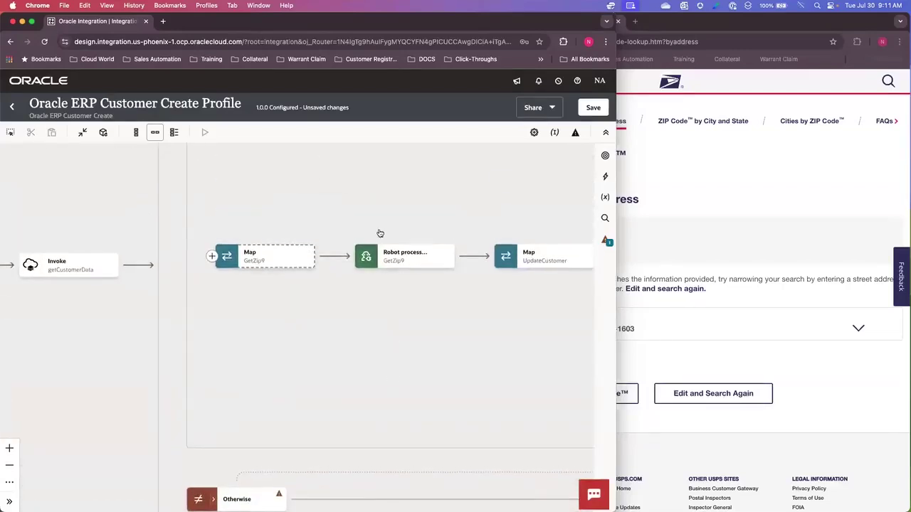
{"action": "double_click", "coordinate": [245, 258]}
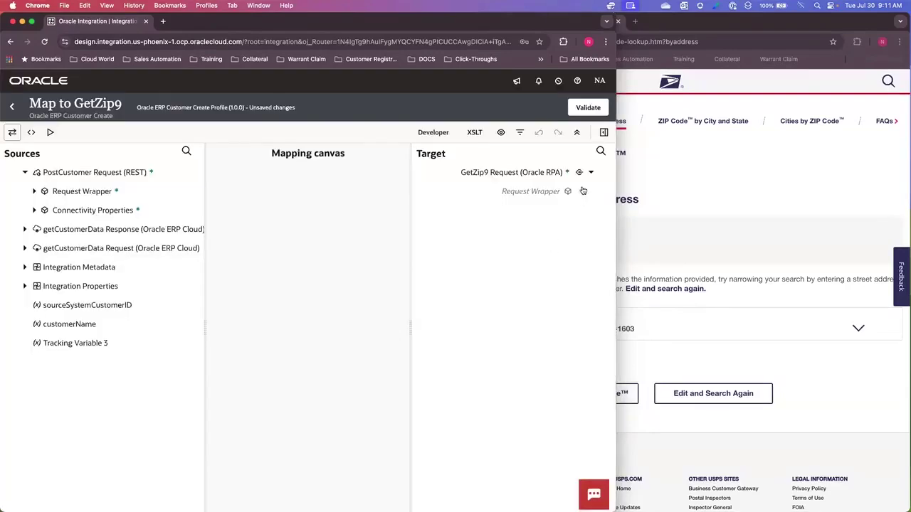
{"action": "left_click", "coordinate": [582, 190]}
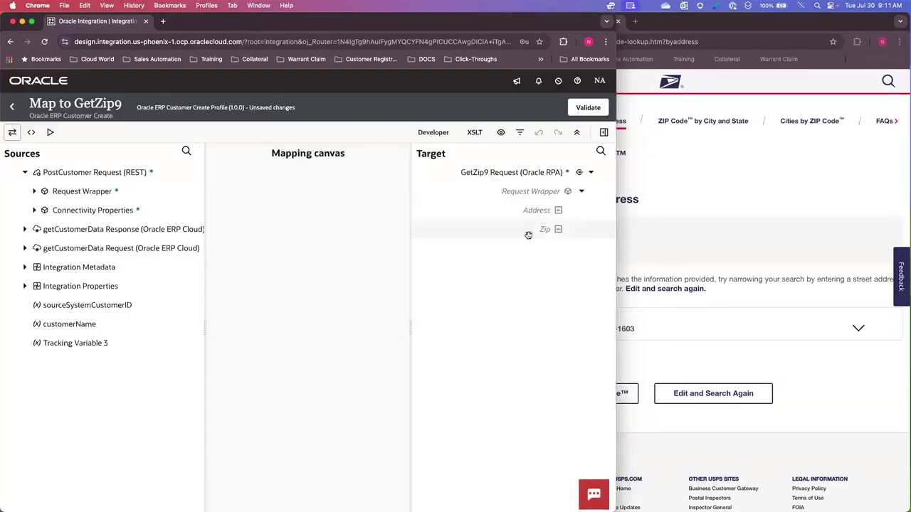
{"action": "left_click", "coordinate": [34, 192]}
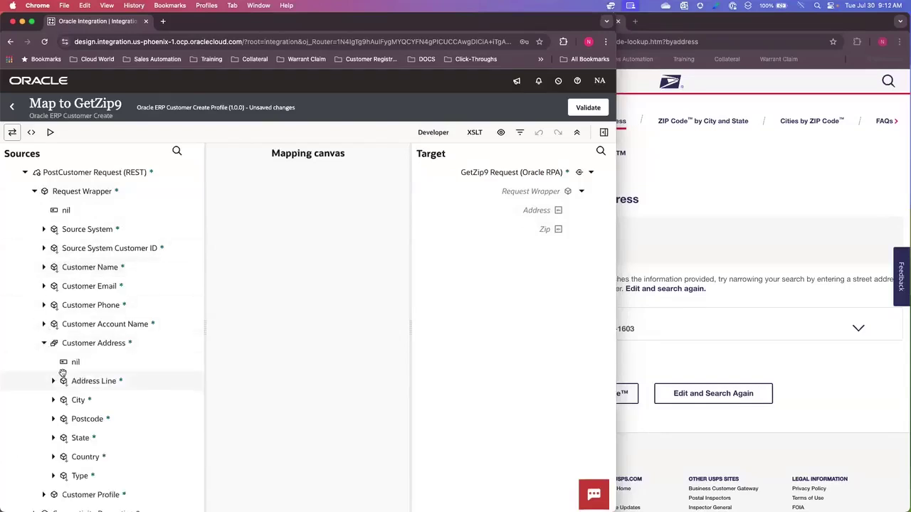
{"action": "scroll", "coordinate": [71, 335], "scroll_direction": "down", "scroll_amount": 2}
{"action": "left_click_drag", "start_coordinate": [80, 318], "coordinate": [472, 211]}
{"action": "left_click_drag", "start_coordinate": [87, 358], "coordinate": [430, 230]}
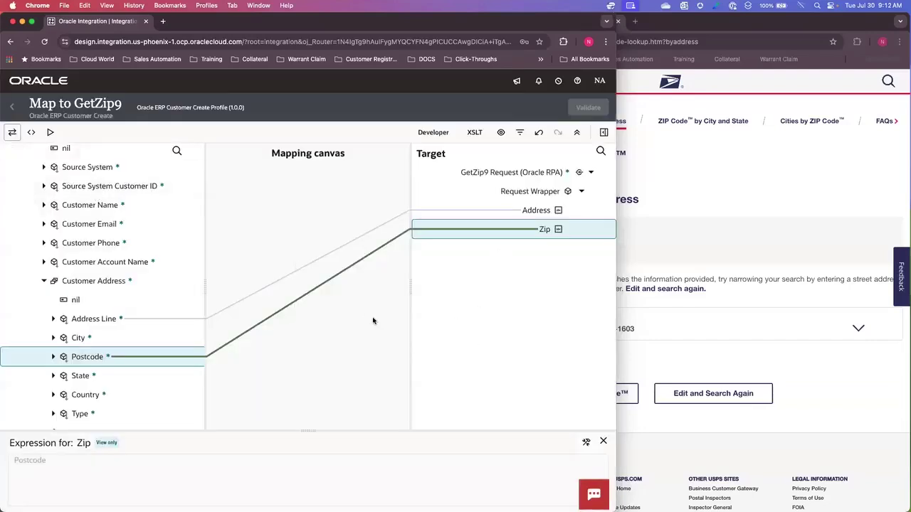
{"action": "left_click", "coordinate": [171, 110]}
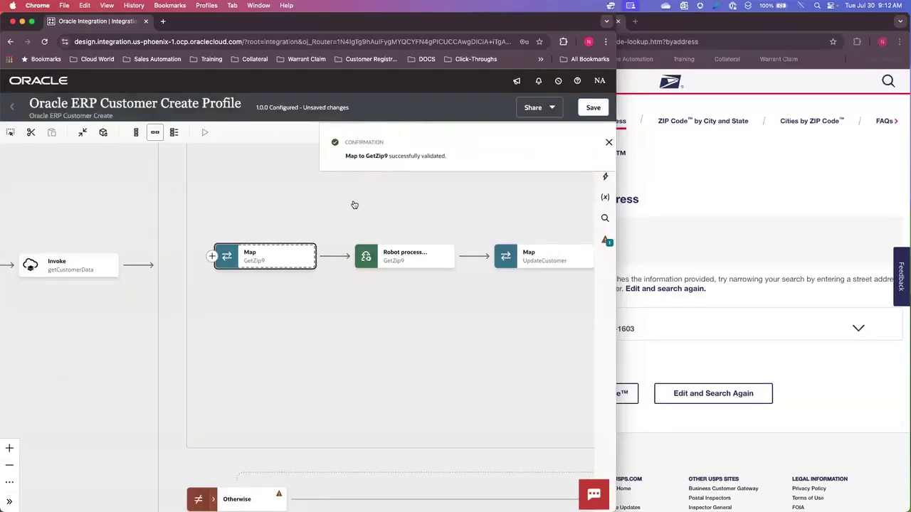
- Open the UpdateCustomer mapping and filter its target fields to Mapped
{"action": "double_click", "coordinate": [370, 267]}
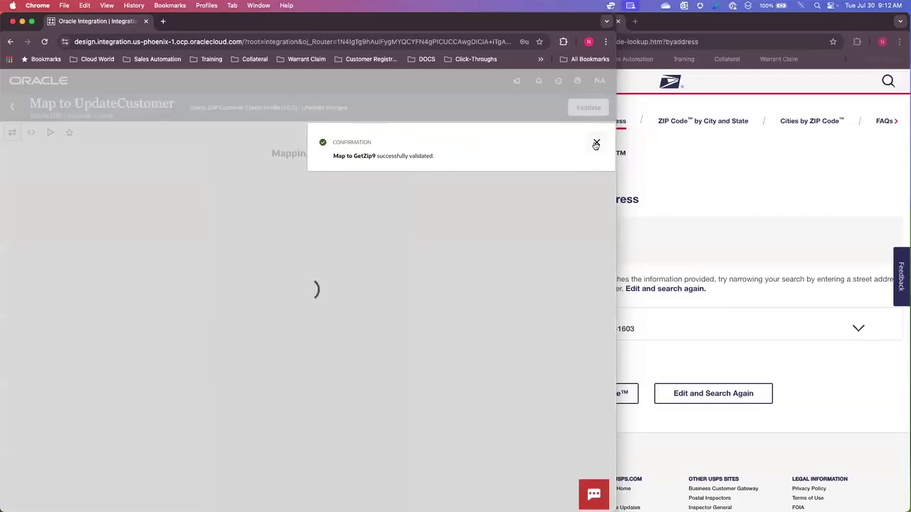
{"action": "left_click", "coordinate": [596, 145]}
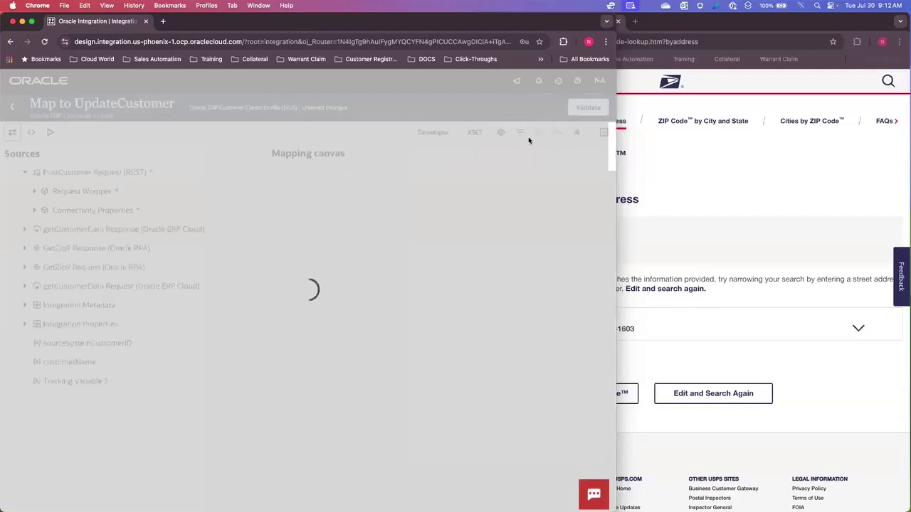
{"action": "left_click", "coordinate": [519, 132]}
{"action": "left_click", "coordinate": [498, 213]}
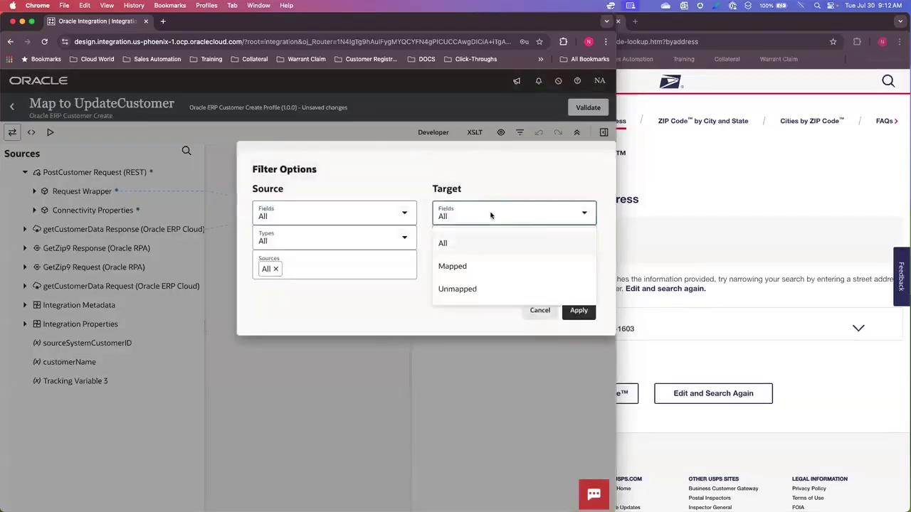
{"action": "left_click", "coordinate": [474, 267]}
{"action": "left_click", "coordinate": [579, 310]}
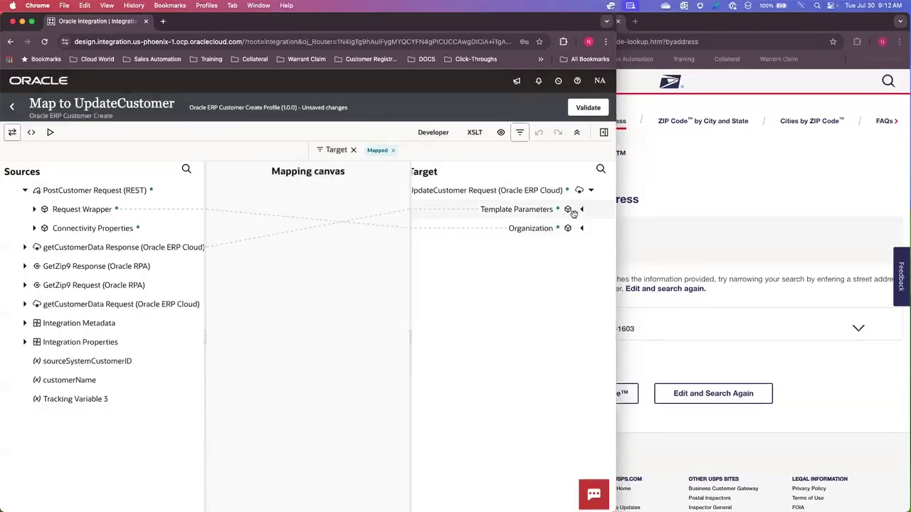
- Delete the mapping of the Postal Code field under the target's Organization
{"action": "left_click", "coordinate": [581, 229]}
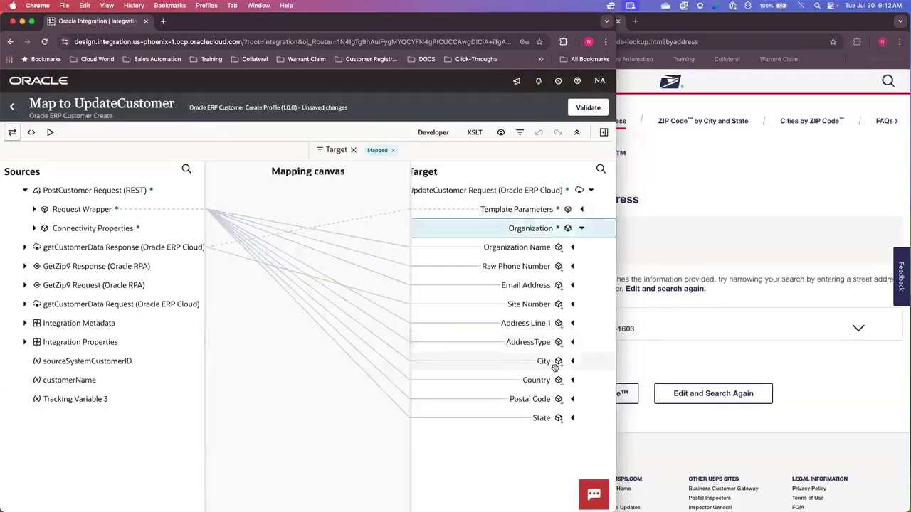
{"action": "left_click", "coordinate": [526, 400]}
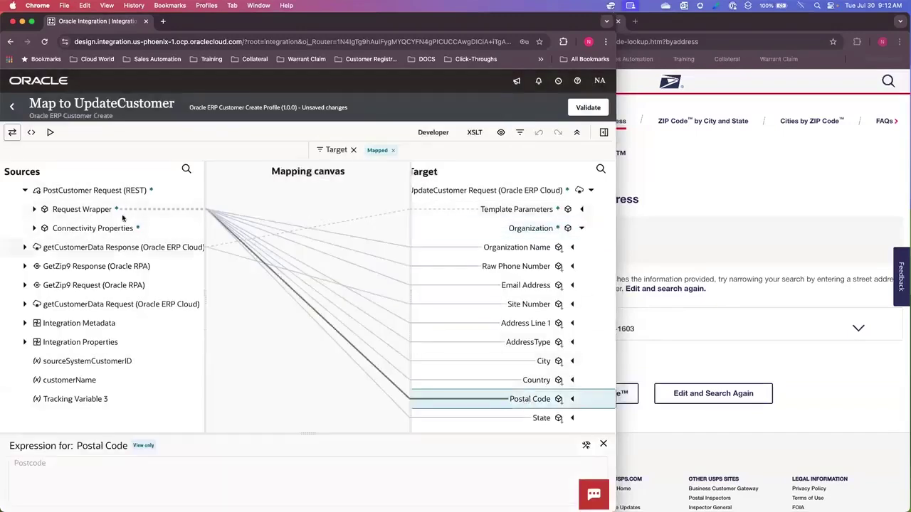
{"action": "right_click", "coordinate": [495, 401]}
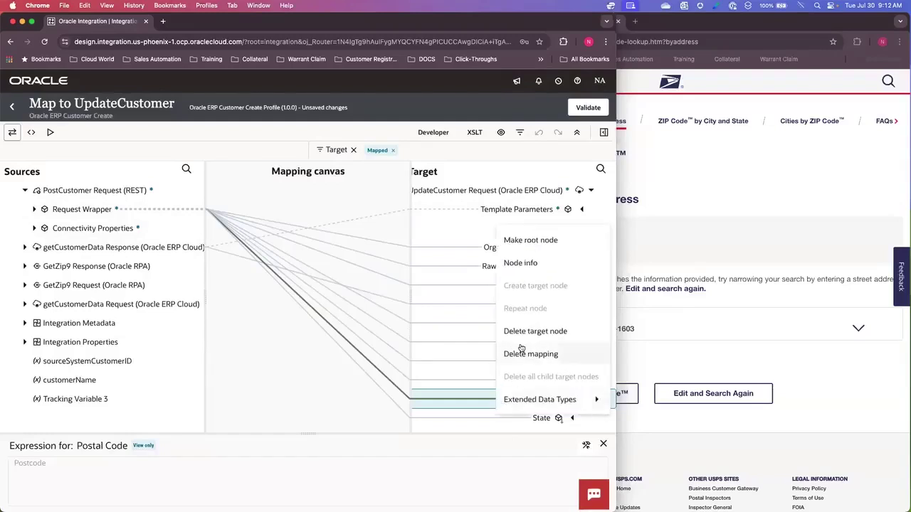
{"action": "left_click", "coordinate": [461, 351]}
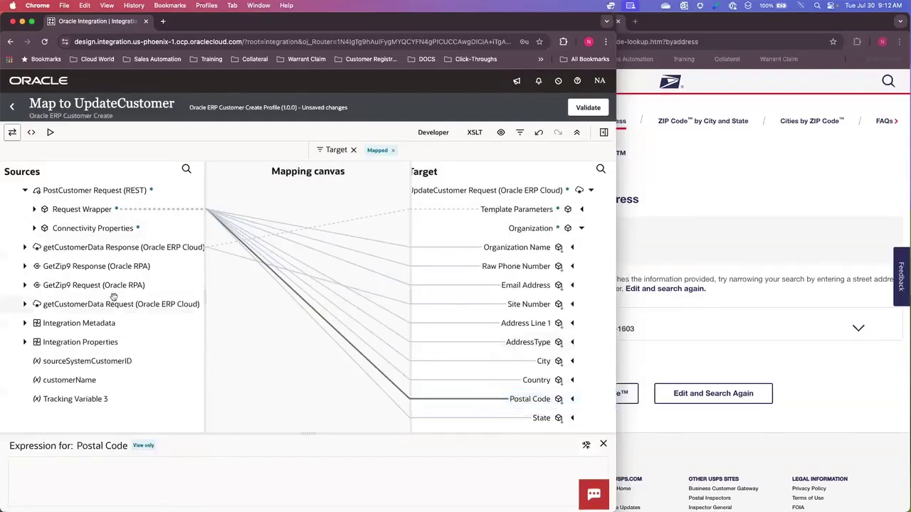
- Map Zip 9 from the GetZip9 response to Postal Code, and save the integration on exiting the editor
{"action": "left_click", "coordinate": [25, 266]}
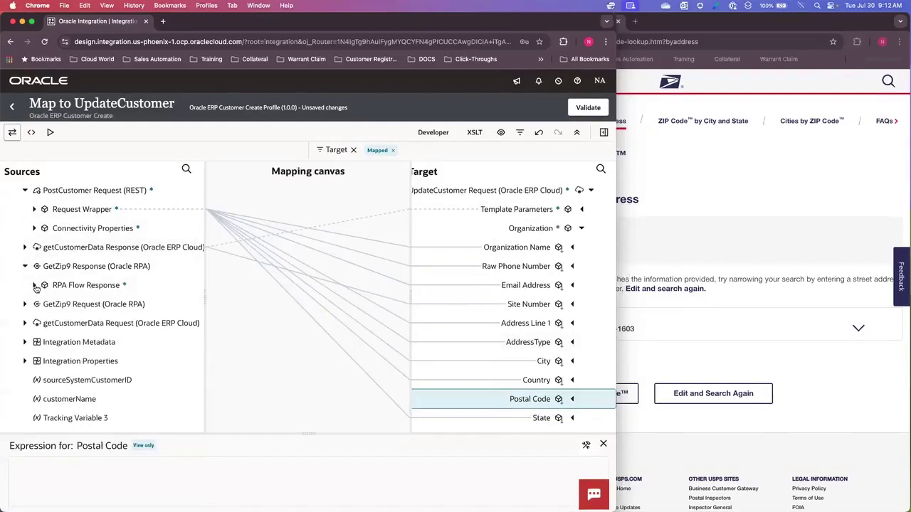
{"action": "left_click", "coordinate": [35, 285]}
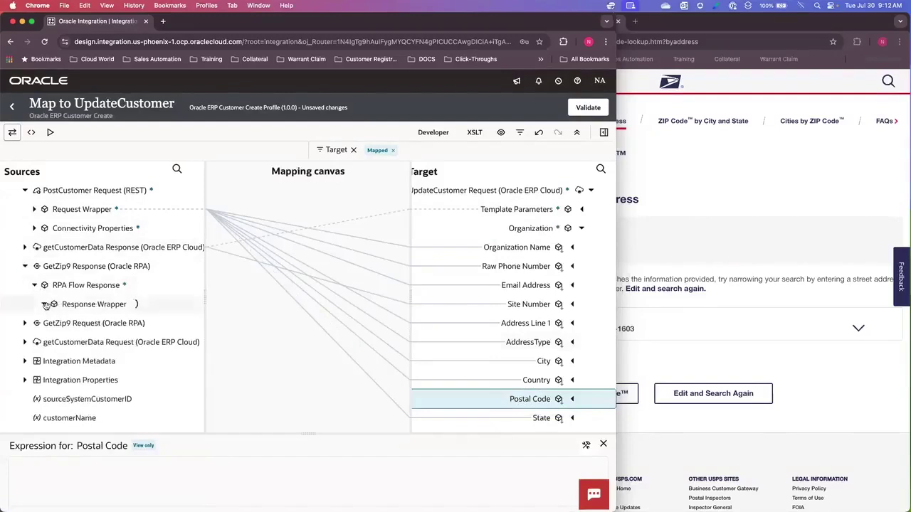
{"action": "left_click", "coordinate": [44, 305]}
{"action": "left_click_drag", "start_coordinate": [77, 324], "coordinate": [471, 398]}
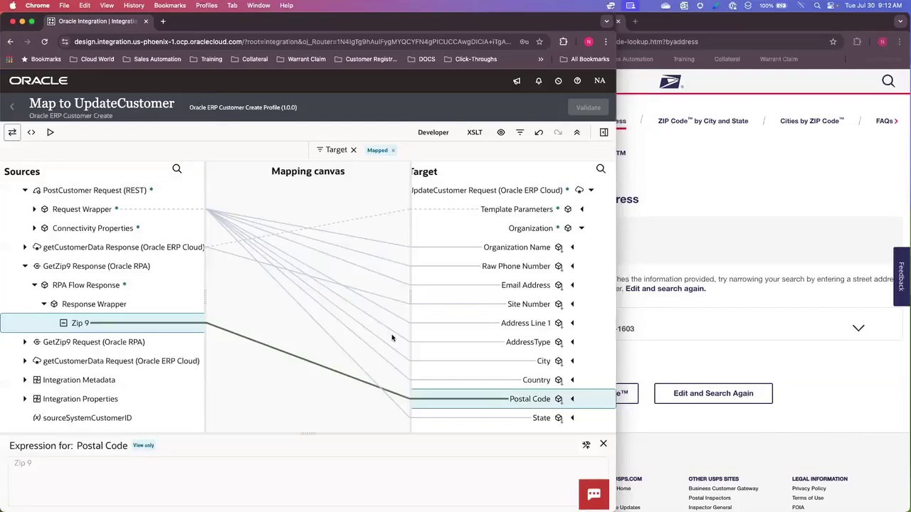
{"action": "left_click", "coordinate": [11, 106]}
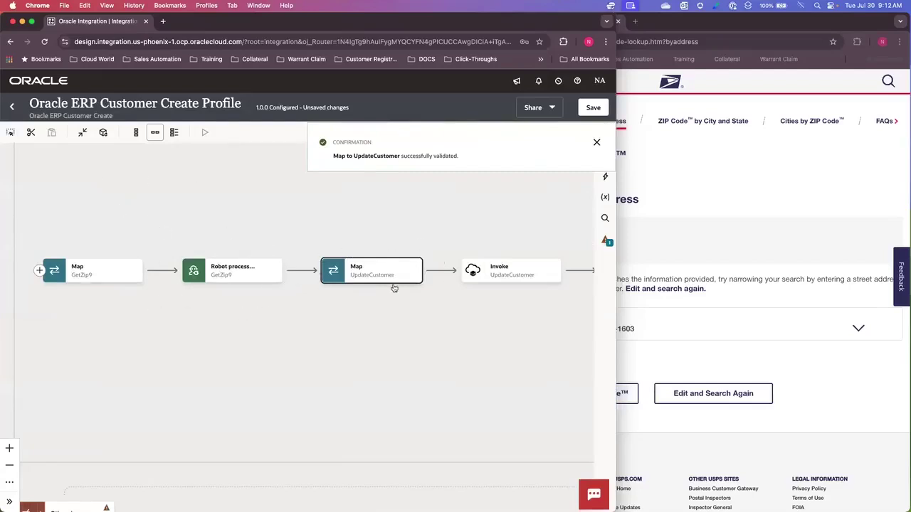
{"action": "left_click", "coordinate": [11, 106]}
{"action": "left_click", "coordinate": [419, 335]}
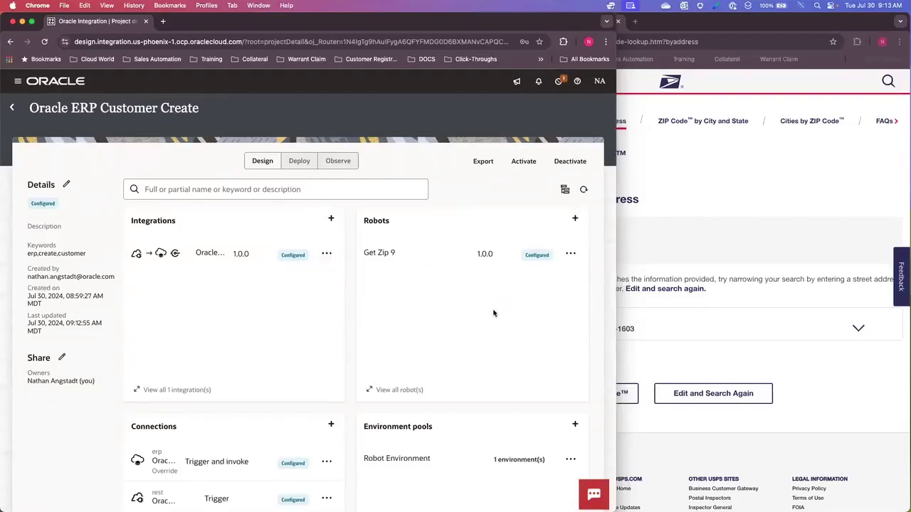
- Activate the Get Zip 9 robot and version 1.0.0 of the Oracle ERP customer integration in the project
{"action": "left_click", "coordinate": [570, 253]}
{"action": "left_click", "coordinate": [525, 348]}
{"action": "left_click", "coordinate": [326, 253]}
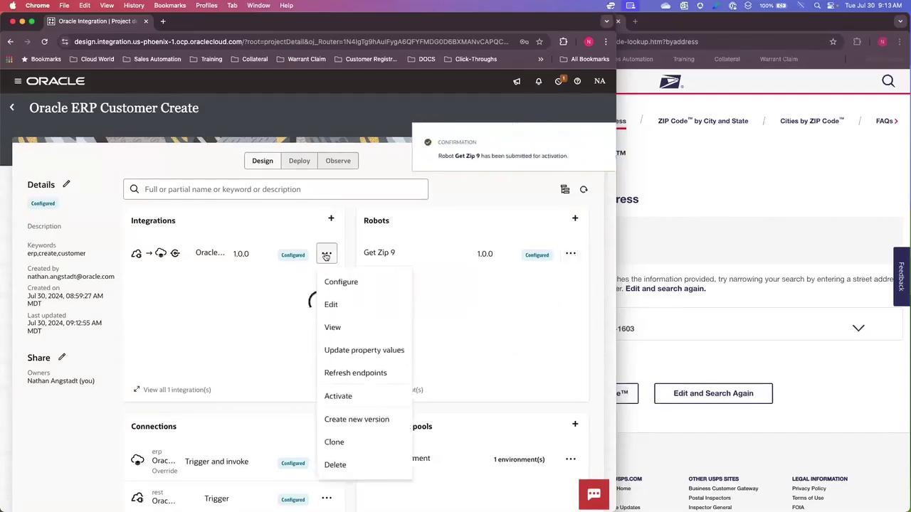
{"action": "left_click", "coordinate": [338, 396]}
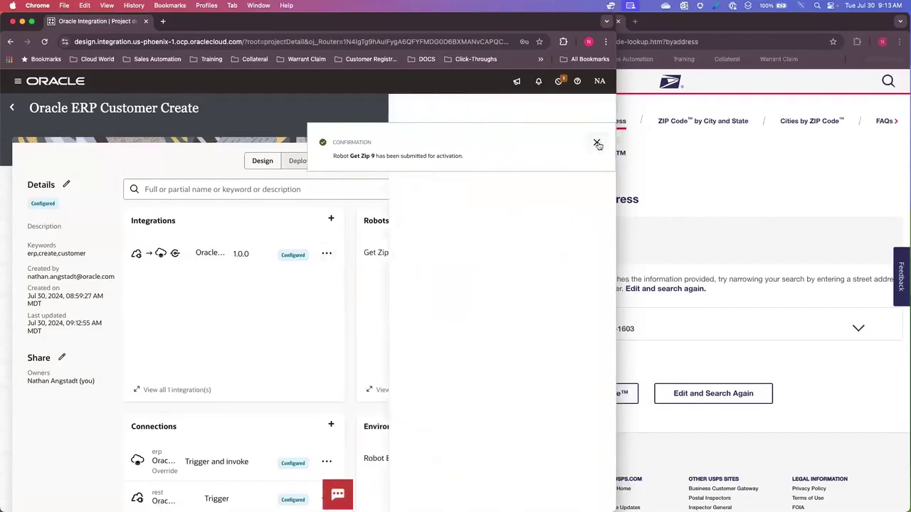
{"action": "left_click", "coordinate": [580, 491]}
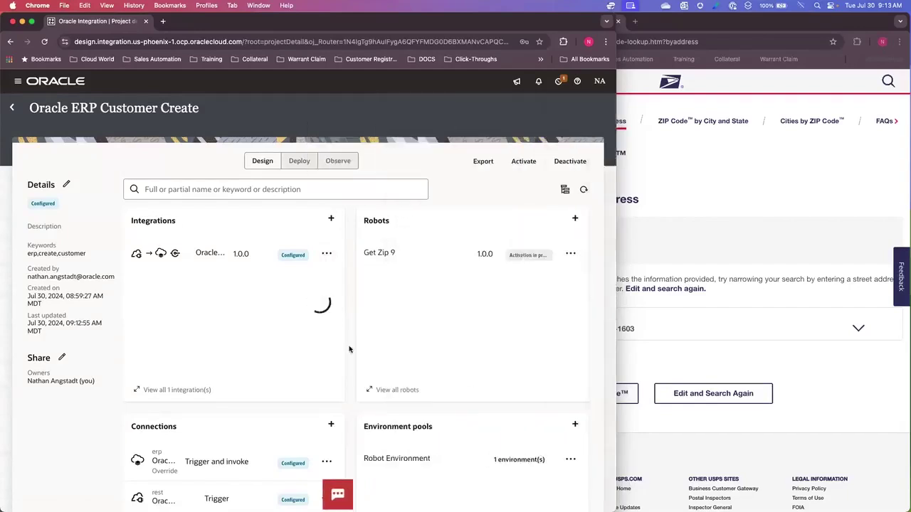
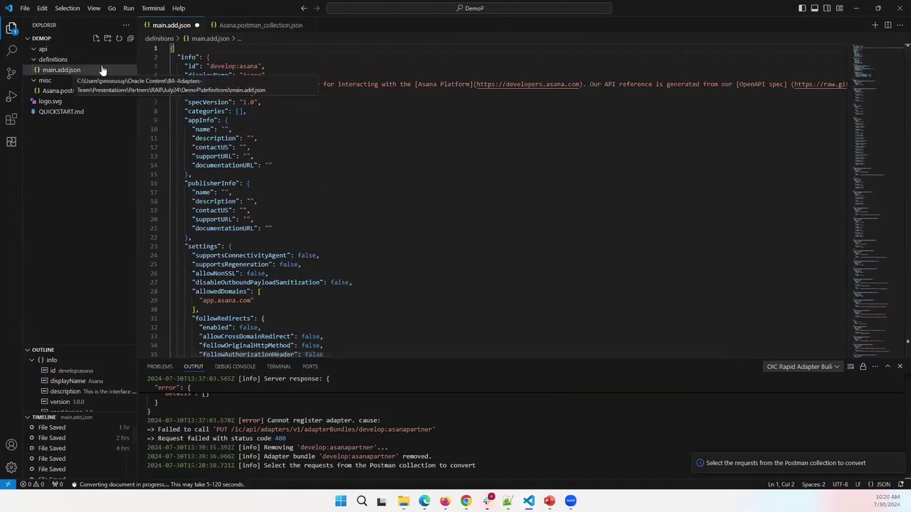
- Try to register the DemoP workspace's RAB bundle with the RAB: Register RAB Bundle command
{"action": "left_click", "coordinate": [488, 9]}
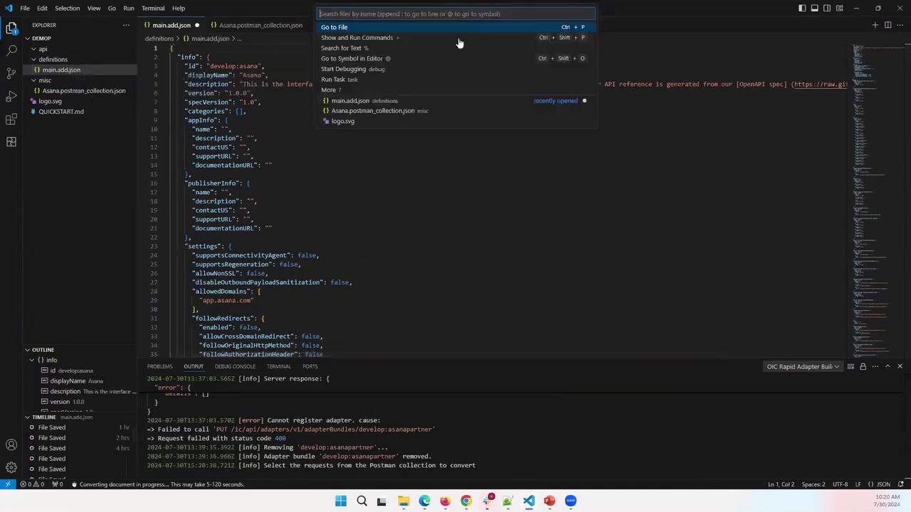
{"action": "left_click", "coordinate": [371, 39]}
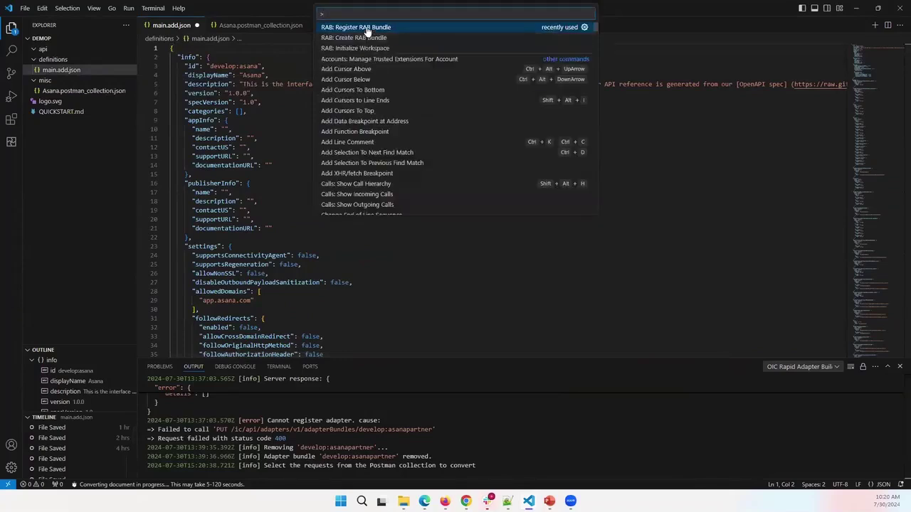
{"action": "left_click", "coordinate": [367, 28]}
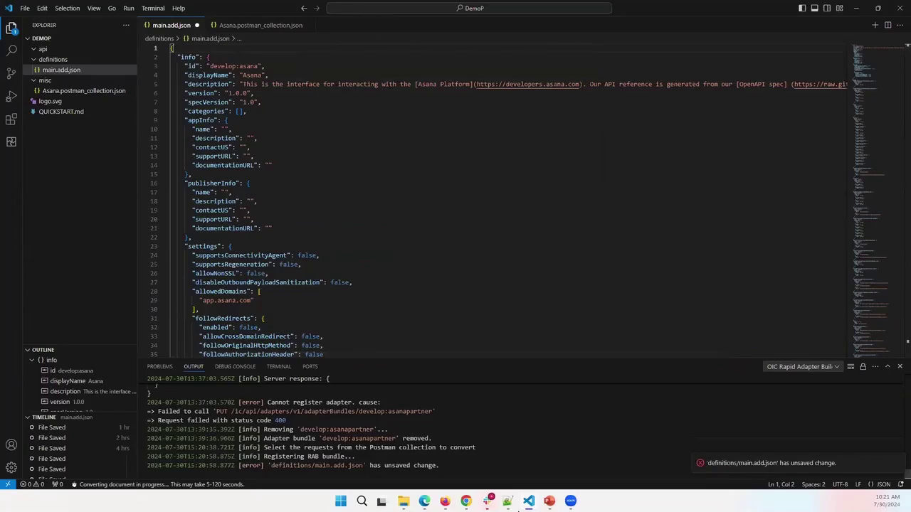
- Switch to Oracle Integration in Firefox and open the list of design adapters to examine the local Asana adapter
{"action": "left_click", "coordinate": [445, 503]}
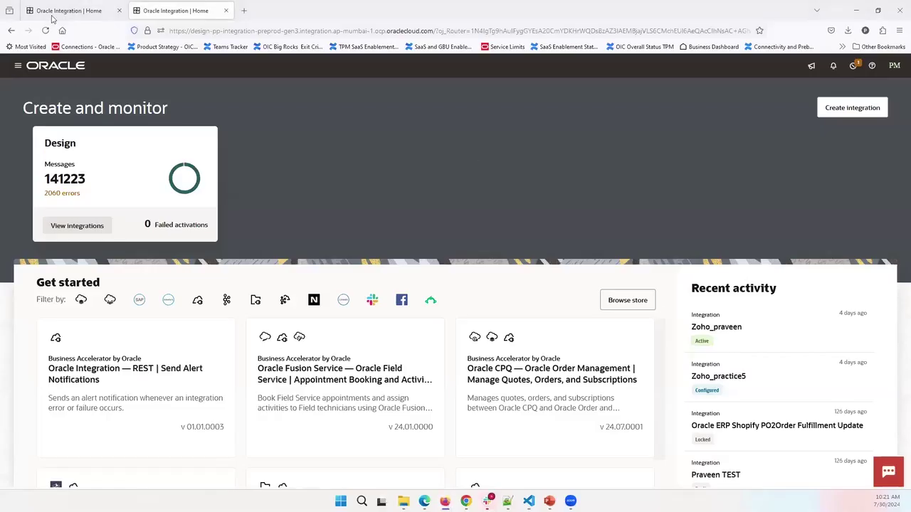
{"action": "left_click", "coordinate": [77, 13]}
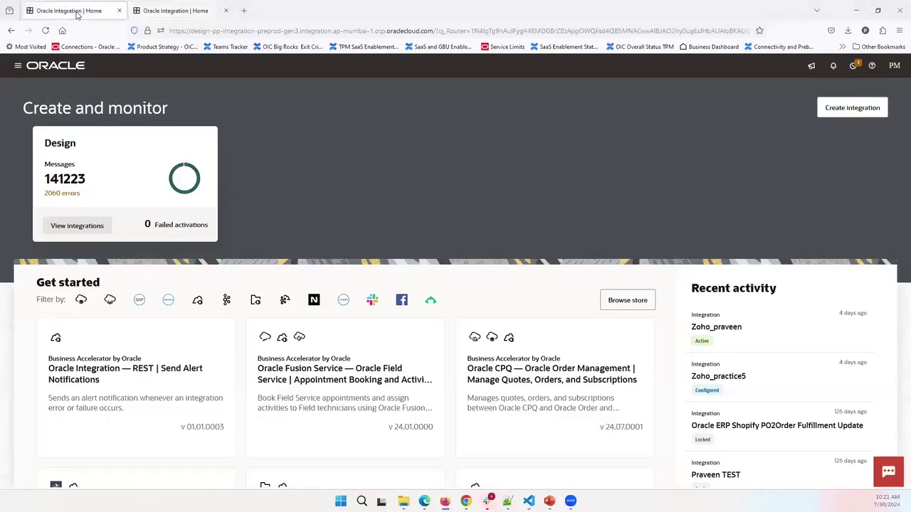
{"action": "left_click", "coordinate": [20, 66]}
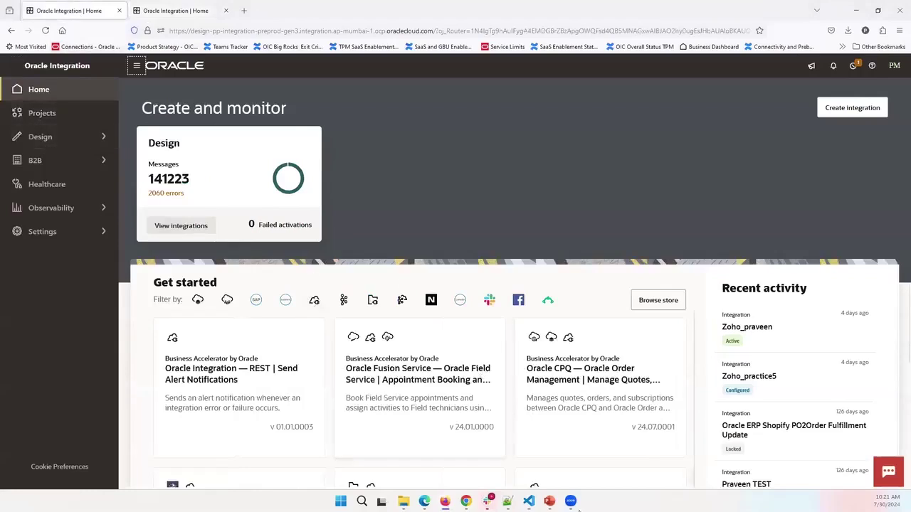
{"action": "mouse_move", "coordinate": [550, 503]}
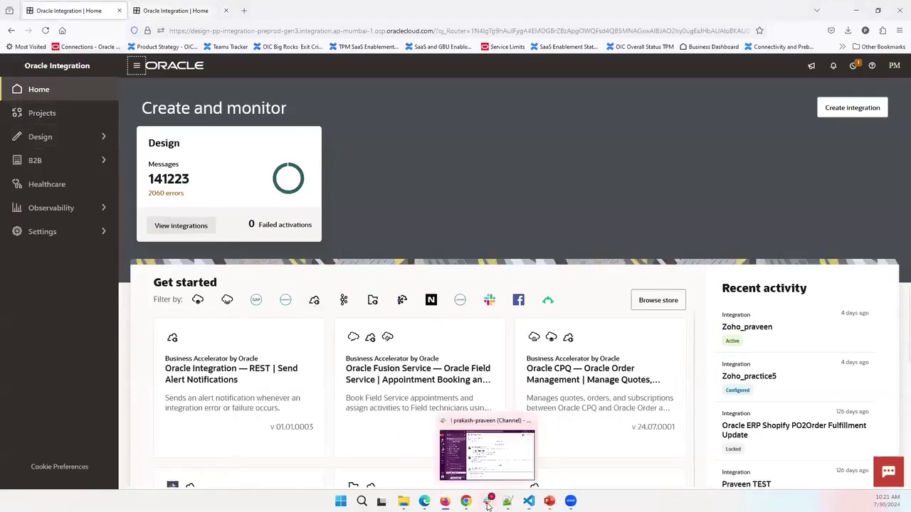
{"action": "left_click", "coordinate": [528, 502]}
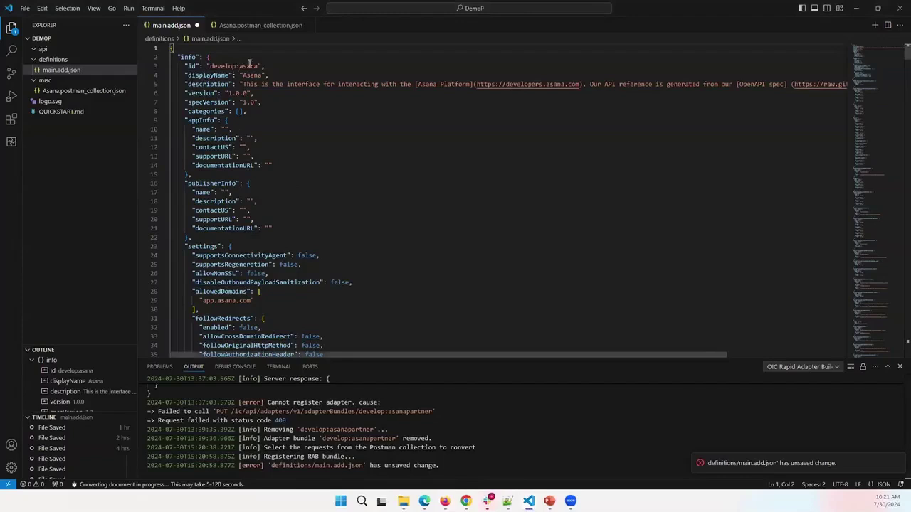
{"action": "mouse_move", "coordinate": [258, 65]}
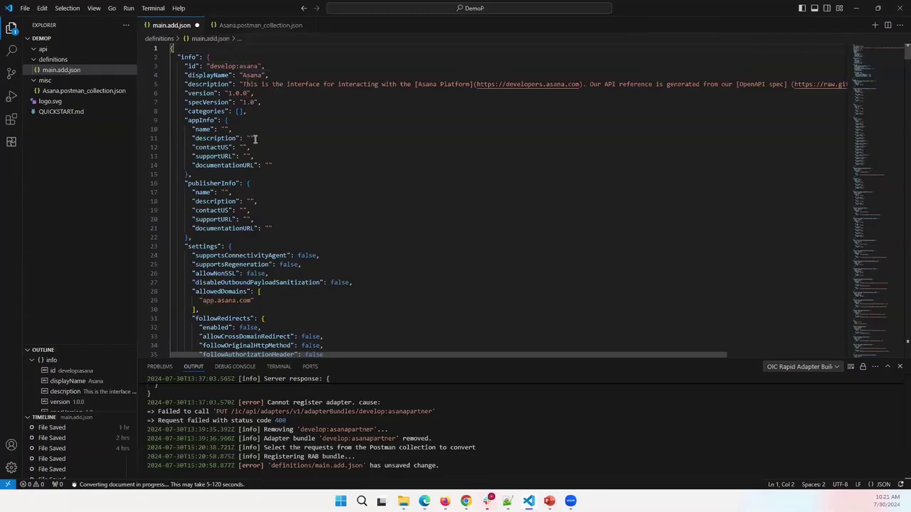
{"action": "key", "text": "alt+Tab"}
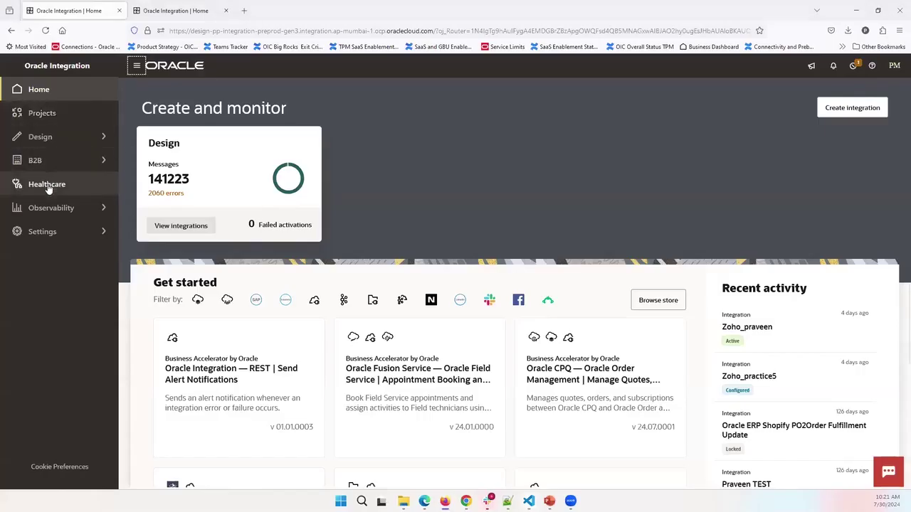
{"action": "left_click", "coordinate": [48, 145]}
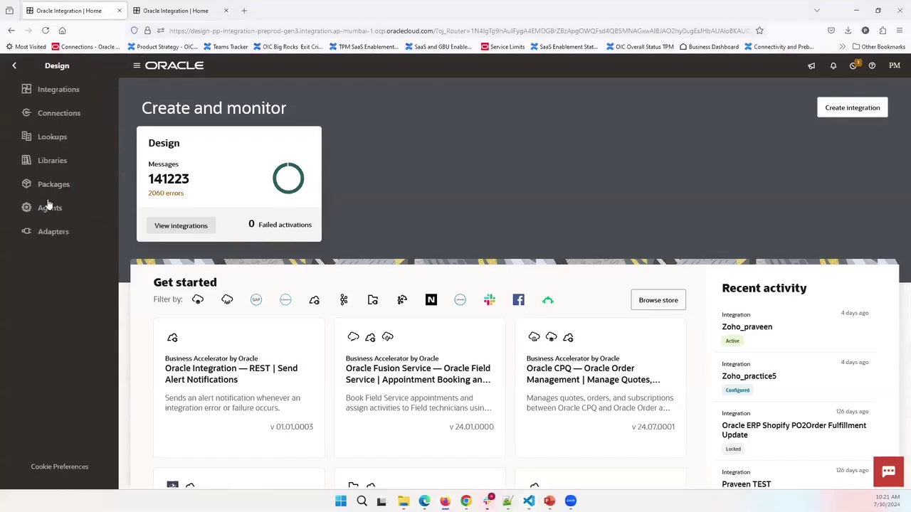
{"action": "left_click", "coordinate": [41, 232]}
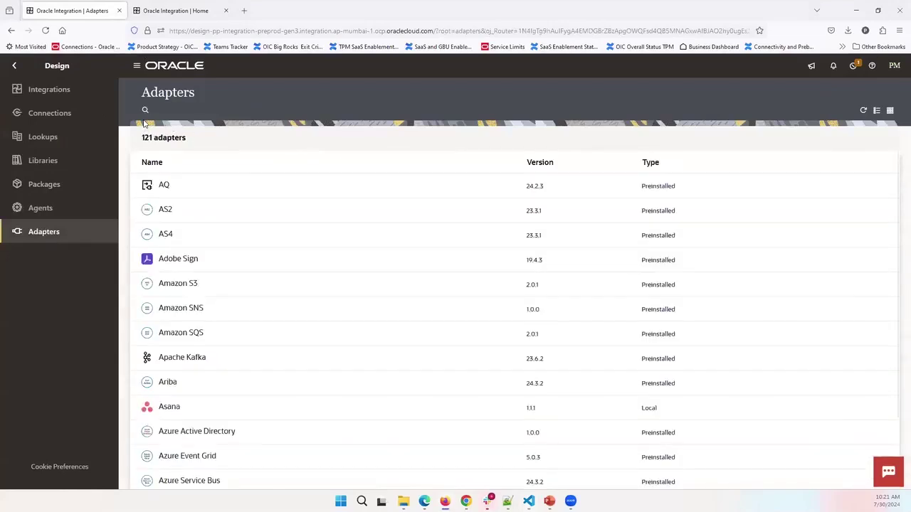
{"action": "left_click", "coordinate": [145, 111]}
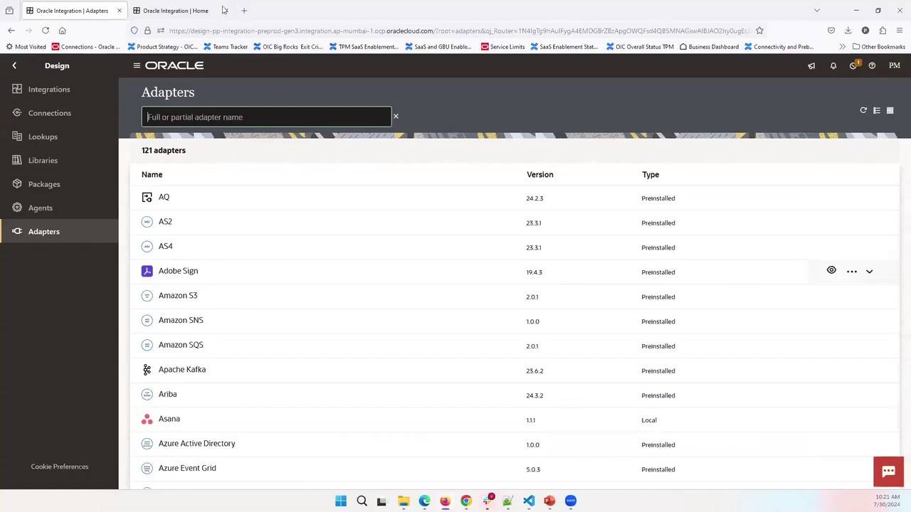
- Browse the Integration store in the second Oracle Integration session and filter its items to the type Adapter
{"action": "left_click", "coordinate": [170, 15]}
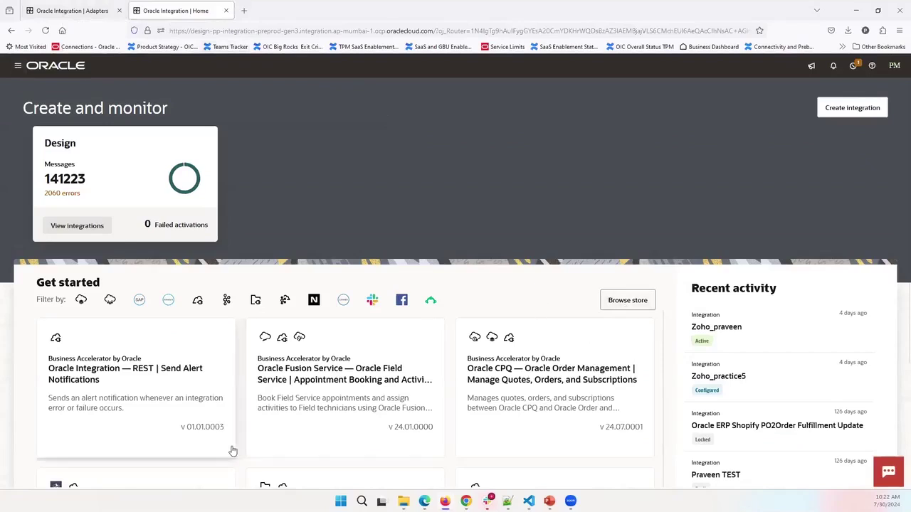
{"action": "scroll", "coordinate": [490, 415], "scroll_direction": "down", "scroll_amount": 2}
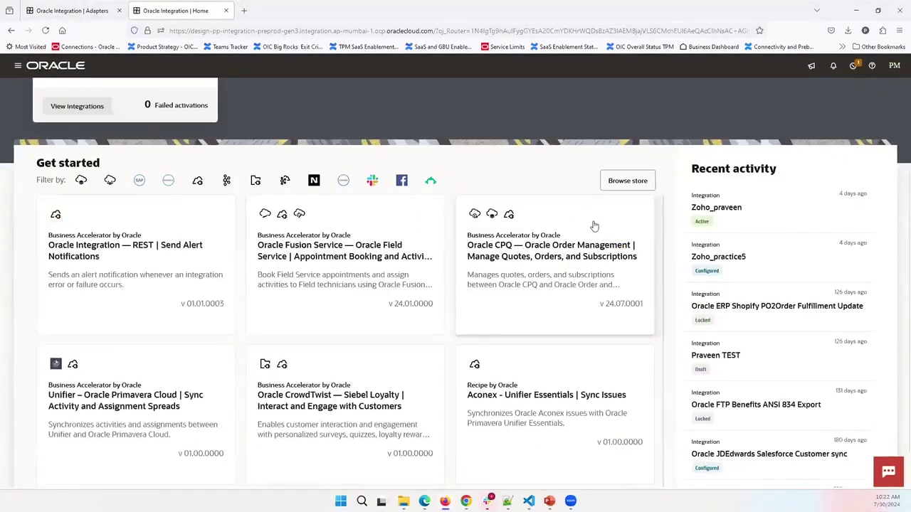
{"action": "left_click", "coordinate": [633, 181]}
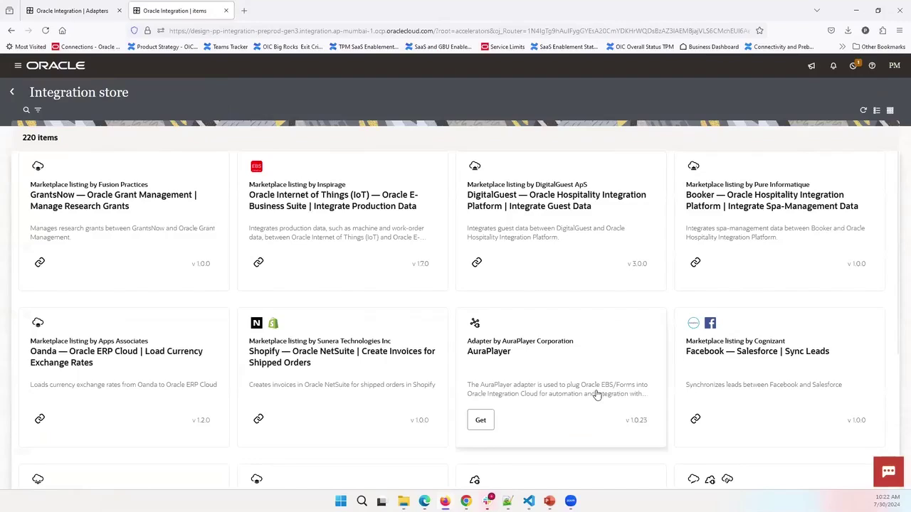
{"action": "left_click", "coordinate": [38, 110]}
{"action": "left_click", "coordinate": [84, 202]}
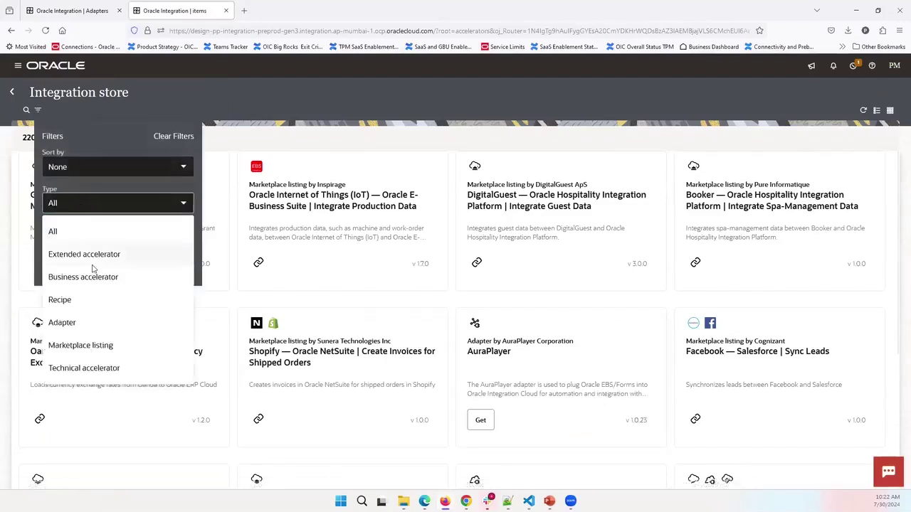
{"action": "left_click", "coordinate": [84, 322]}
{"action": "left_click", "coordinate": [177, 266]}
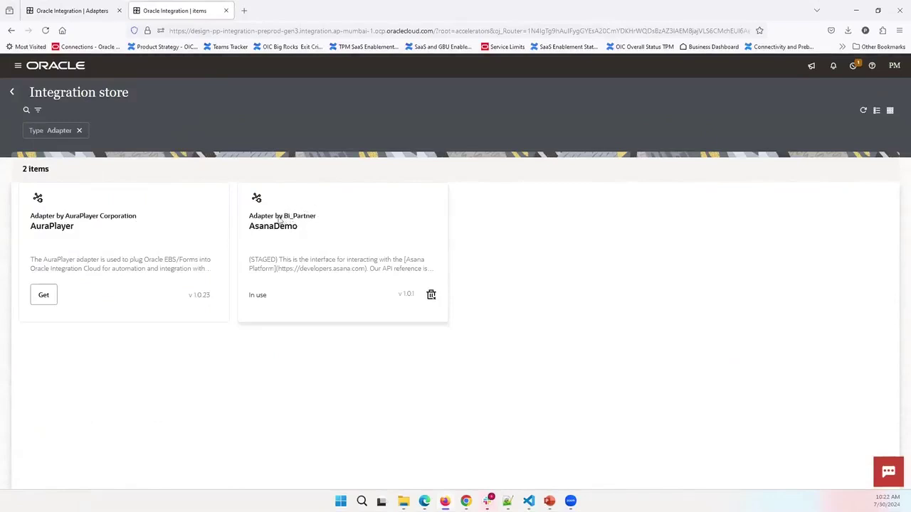
- Uninstall the AsanaDemo adapter and reinstall its version 1.0.1, accepting the Oracle and partner terms
{"action": "left_click", "coordinate": [430, 294]}
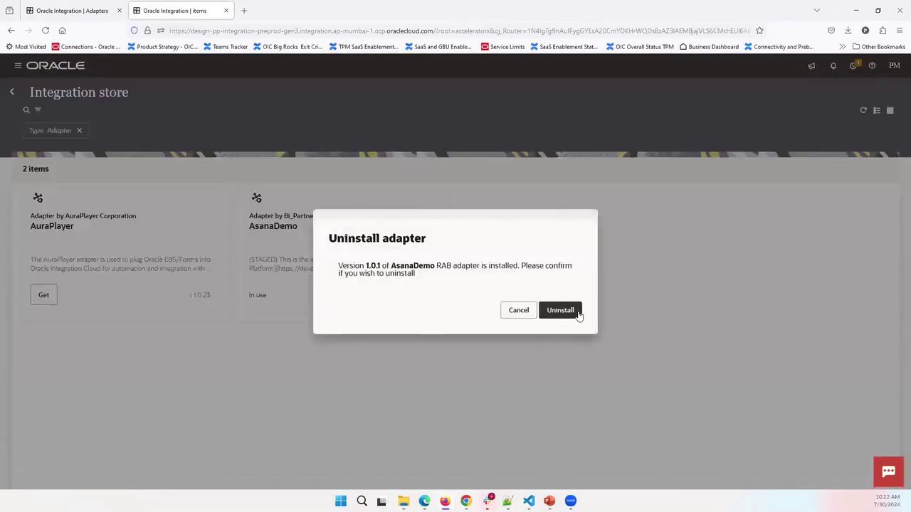
{"action": "left_click", "coordinate": [569, 317]}
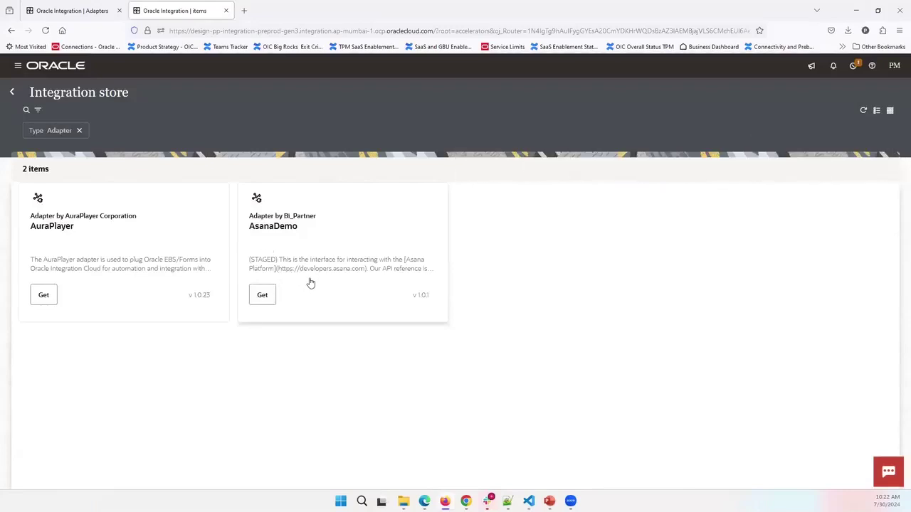
{"action": "left_click", "coordinate": [262, 298]}
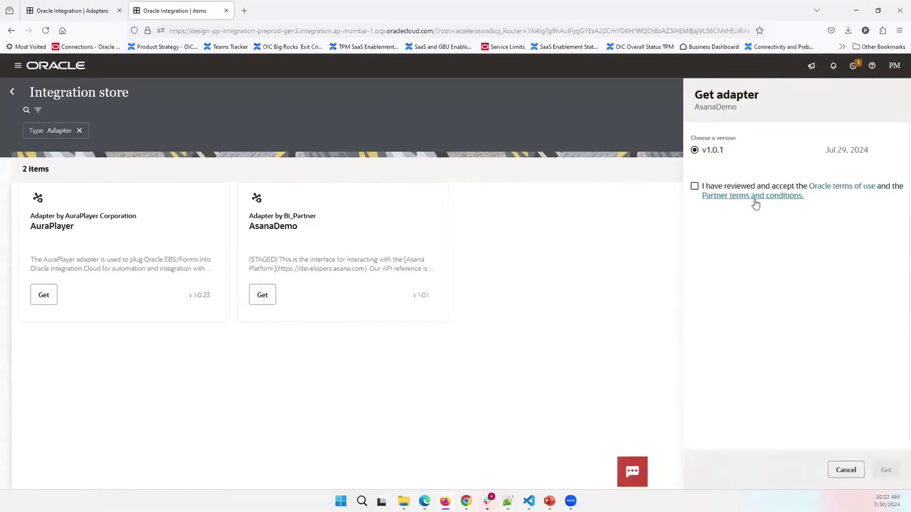
{"action": "left_click", "coordinate": [695, 185]}
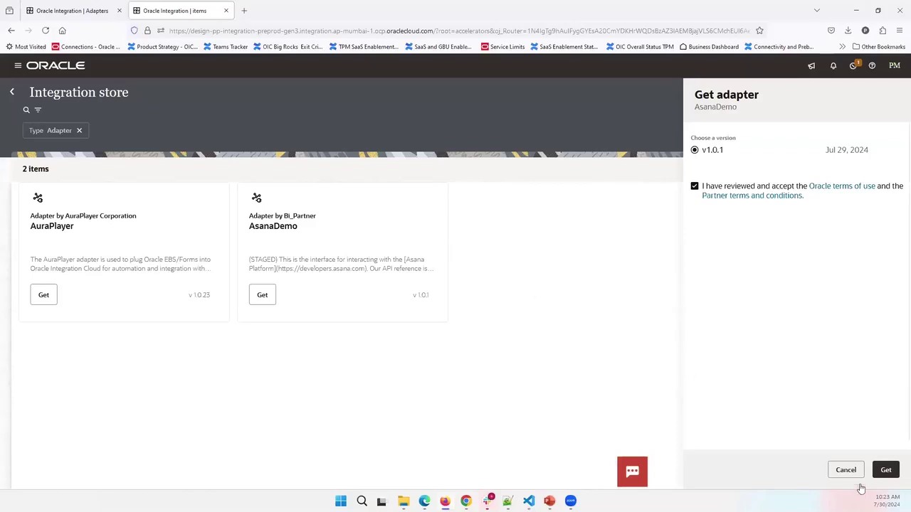
{"action": "left_click", "coordinate": [886, 473]}
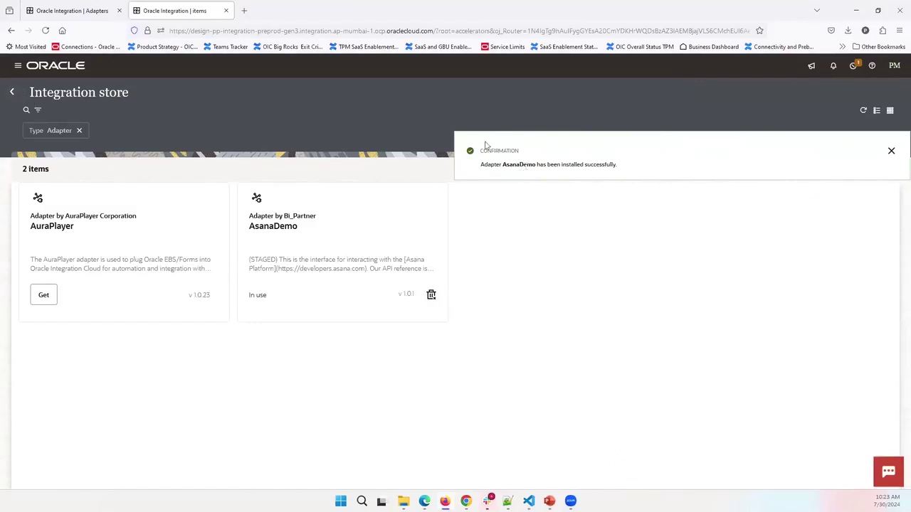
- Leave the store, remove the Updated by filter from the Projects list and open the AsanaDemo project
{"action": "left_click", "coordinate": [14, 95]}
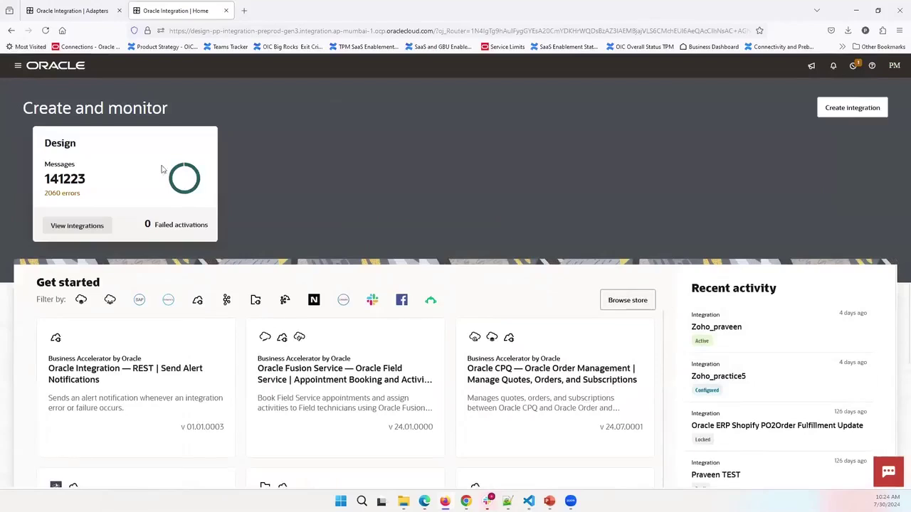
{"action": "left_click", "coordinate": [15, 66]}
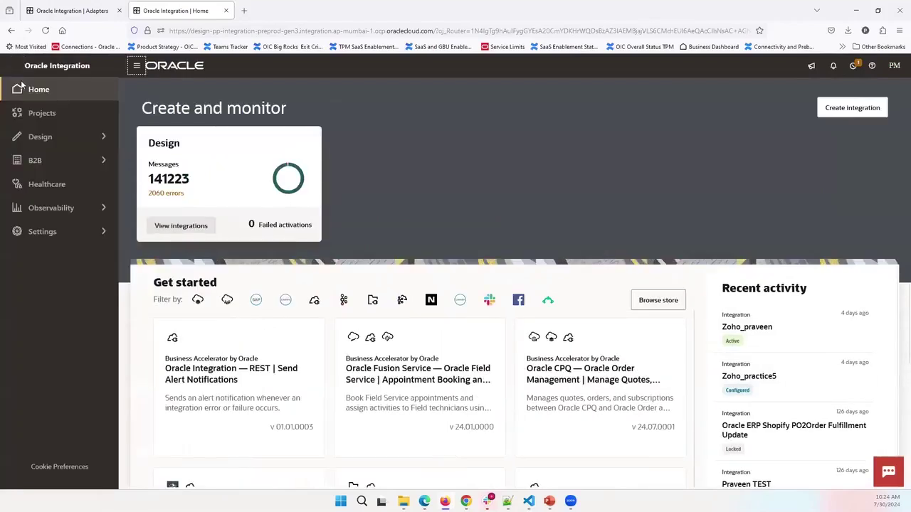
{"action": "left_click", "coordinate": [49, 116]}
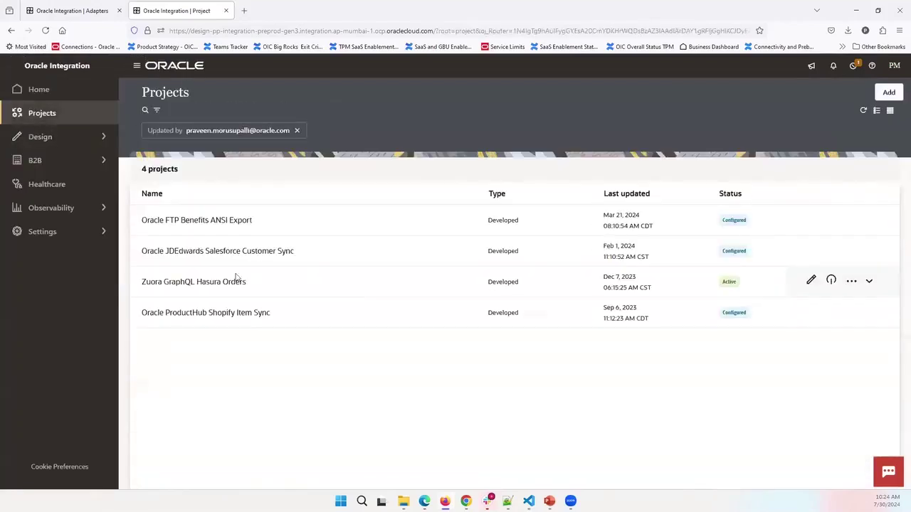
{"action": "left_click", "coordinate": [297, 131]}
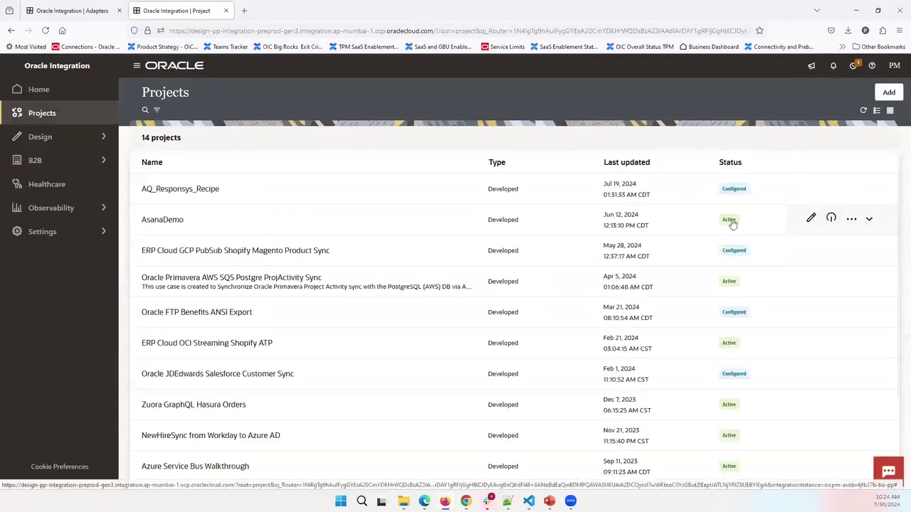
{"action": "left_click", "coordinate": [160, 218]}
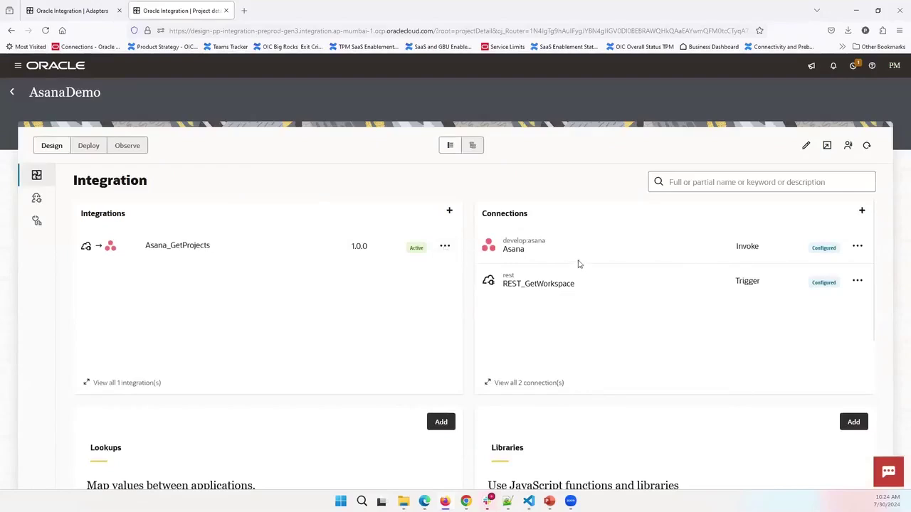
- Examine the Asana connection's base URL and security settings, and return to the AsanaDemo project
{"action": "left_click", "coordinate": [515, 258]}
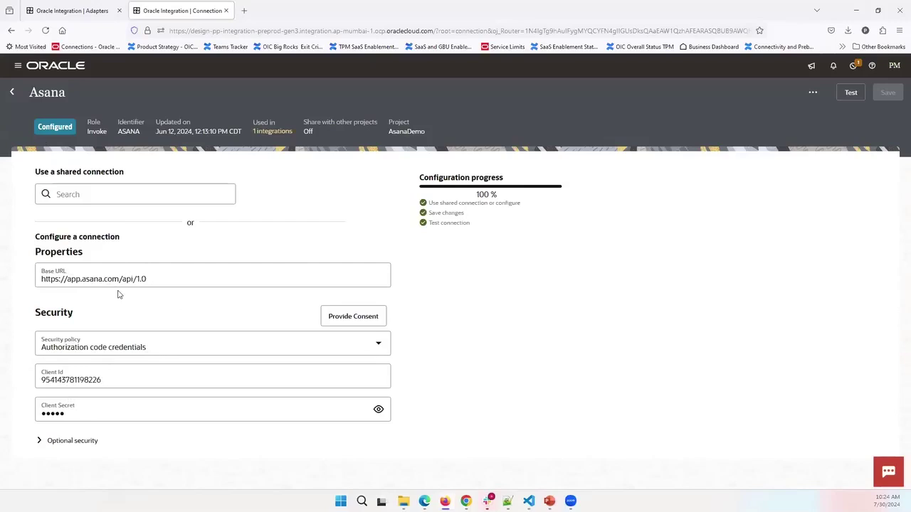
{"action": "left_click", "coordinate": [14, 94]}
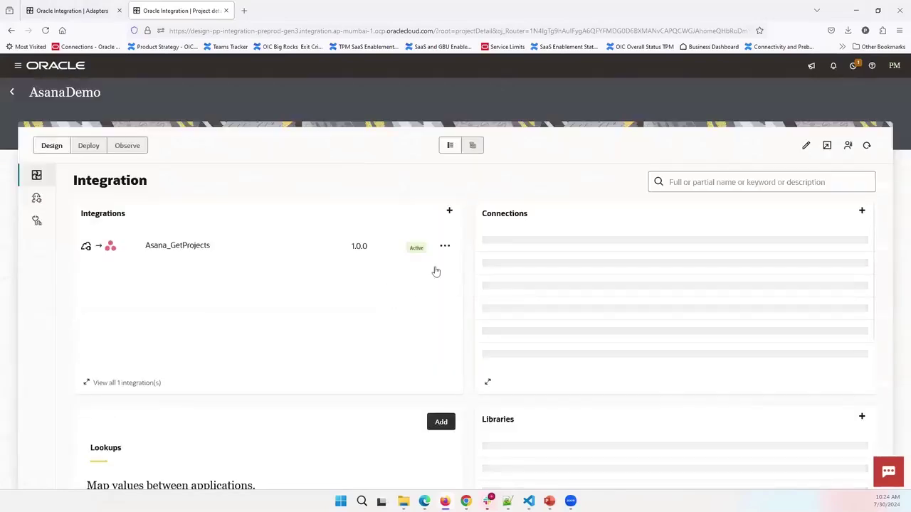
- Run the Asana_GetProjects integration from the AsanaDemo project with the prefilled Workspace_ID
{"action": "left_click", "coordinate": [444, 246]}
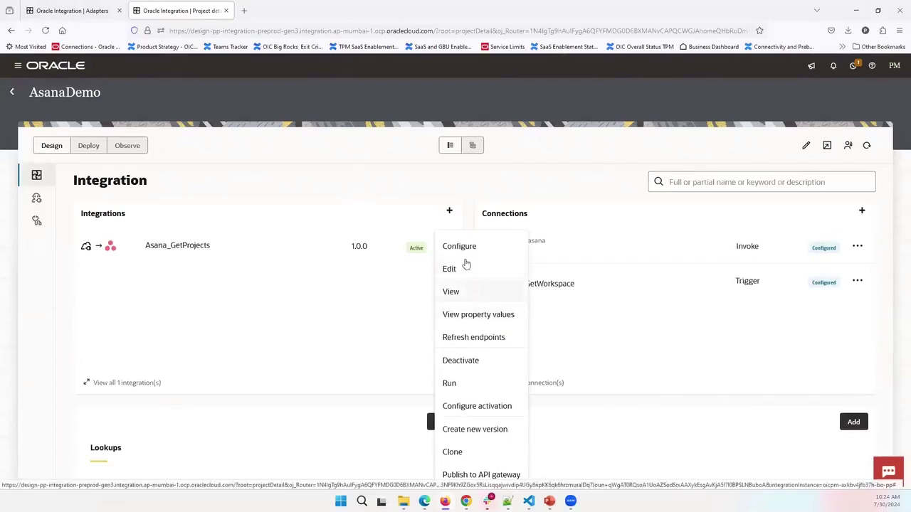
{"action": "left_click", "coordinate": [450, 384]}
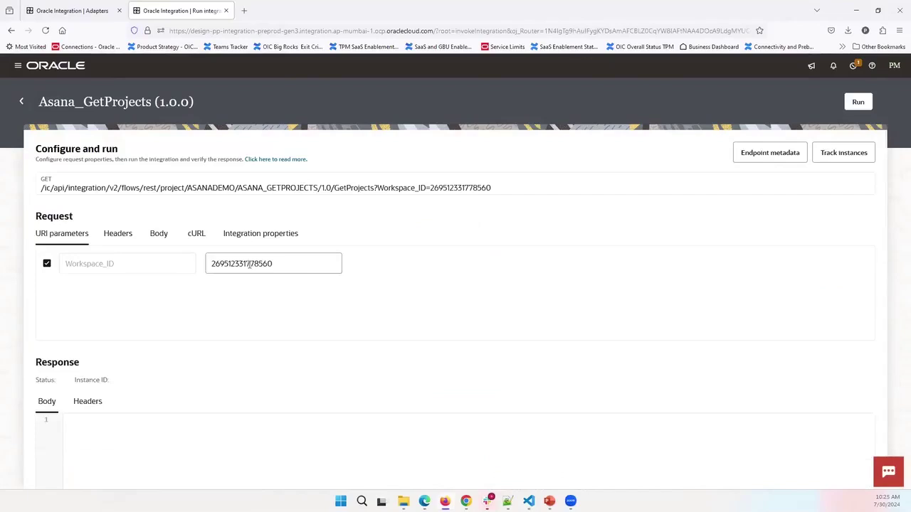
{"action": "left_click", "coordinate": [864, 104]}
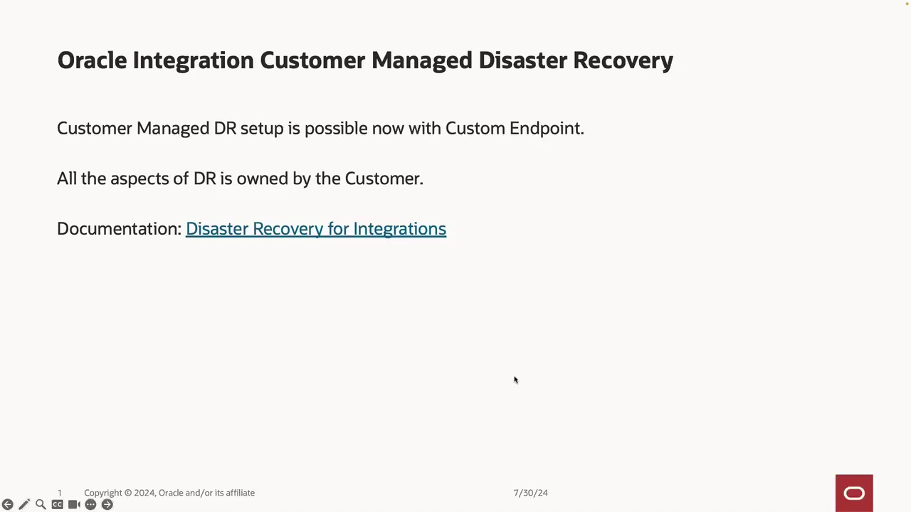
{"action": "key", "text": "Right"}
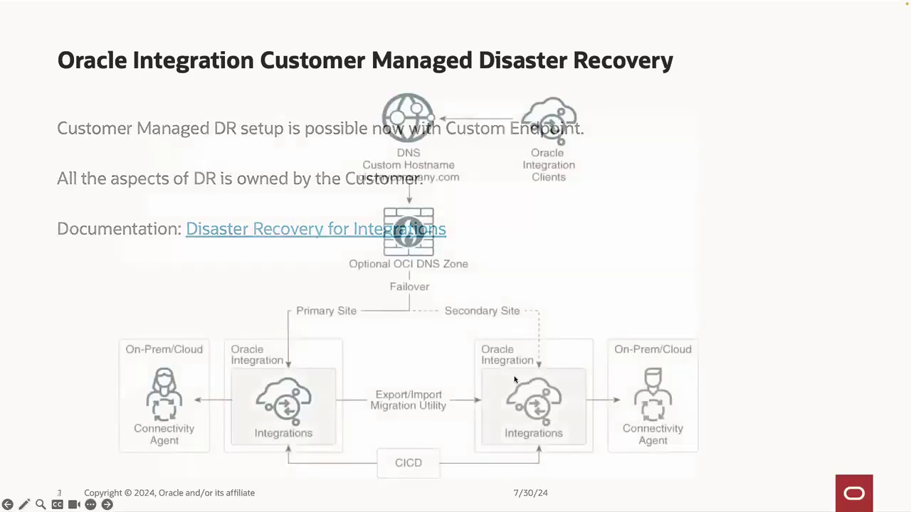
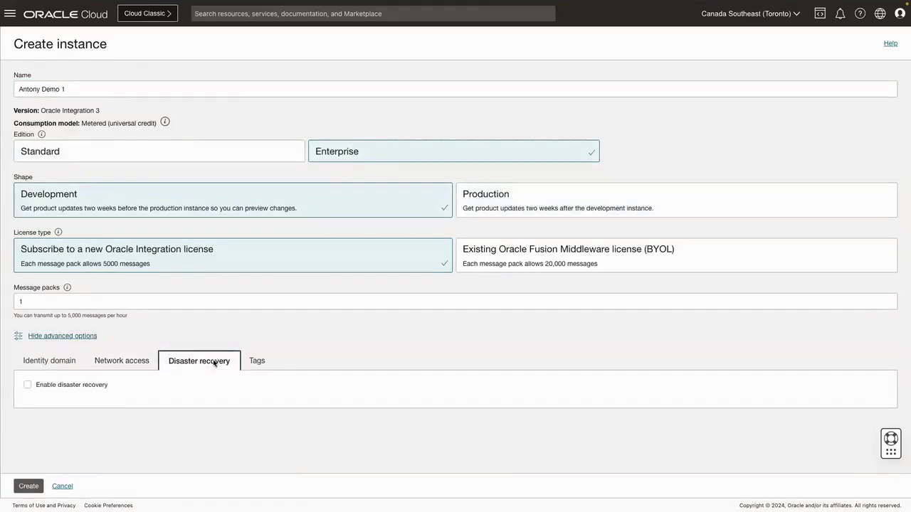
- Enable disaster recovery for the new Enterprise development instance in the Toronto region and create the instance
{"action": "left_click", "coordinate": [28, 387]}
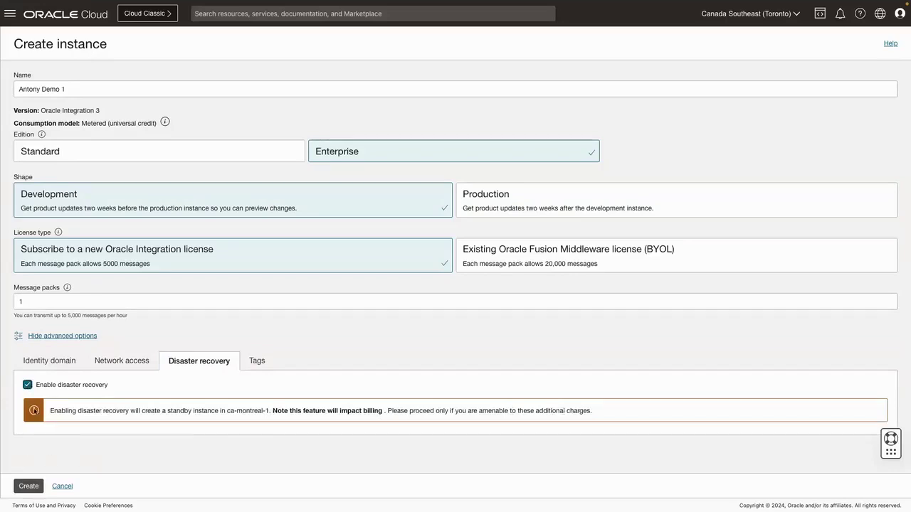
{"action": "left_click", "coordinate": [29, 486]}
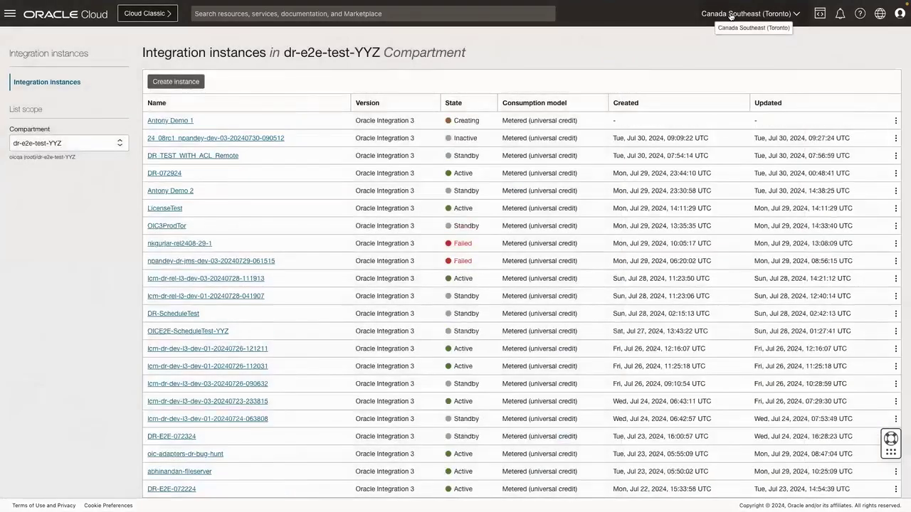
- Open the Demo 2 instance in Toronto and its remote peer in Montreal, and show the peer's full service console URL
{"action": "key", "text": "ctrl+Right"}
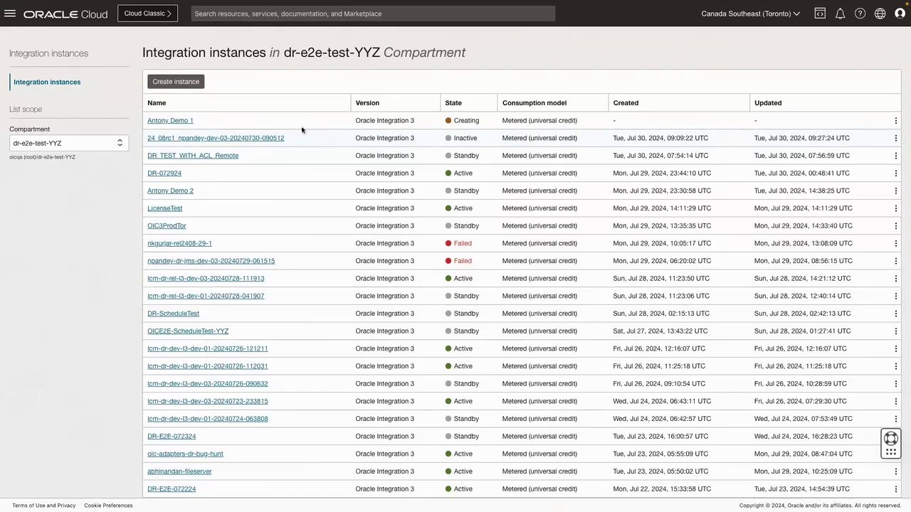
{"action": "left_click", "coordinate": [178, 193]}
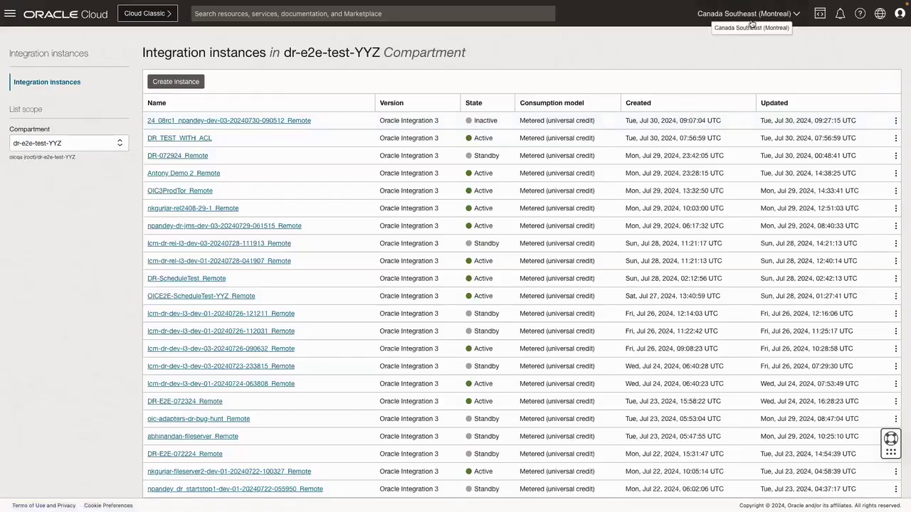
{"action": "left_click", "coordinate": [200, 175]}
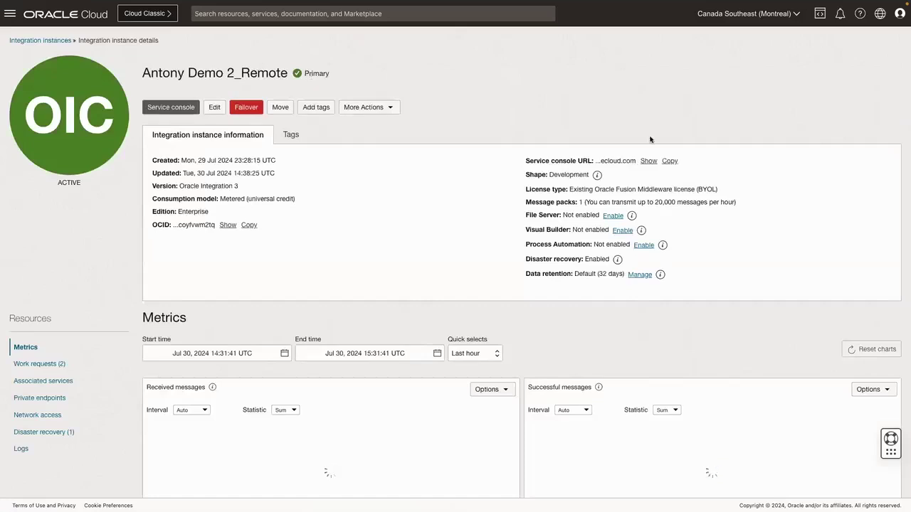
{"action": "left_click", "coordinate": [649, 160]}
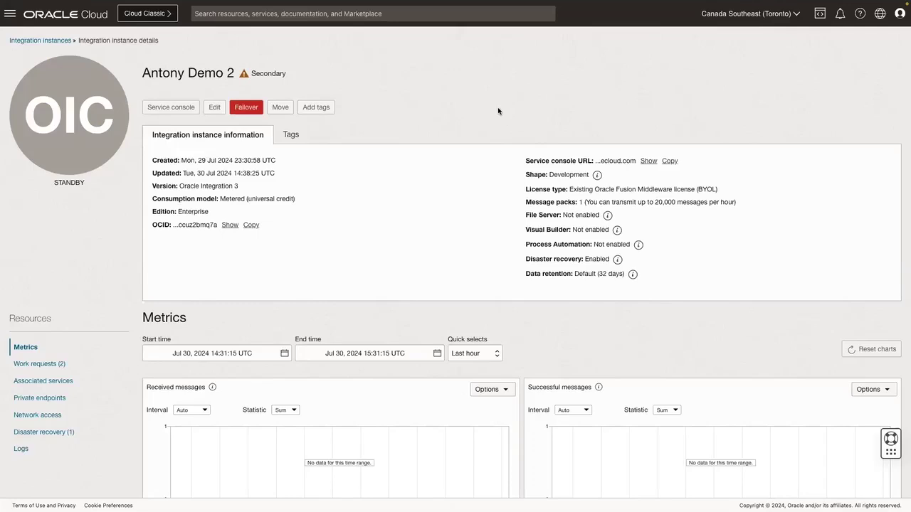
- Fail over to the standby Demo 2 instance in Toronto and reopen its remote peer from the Montreal instances list
{"action": "left_click", "coordinate": [246, 109]}
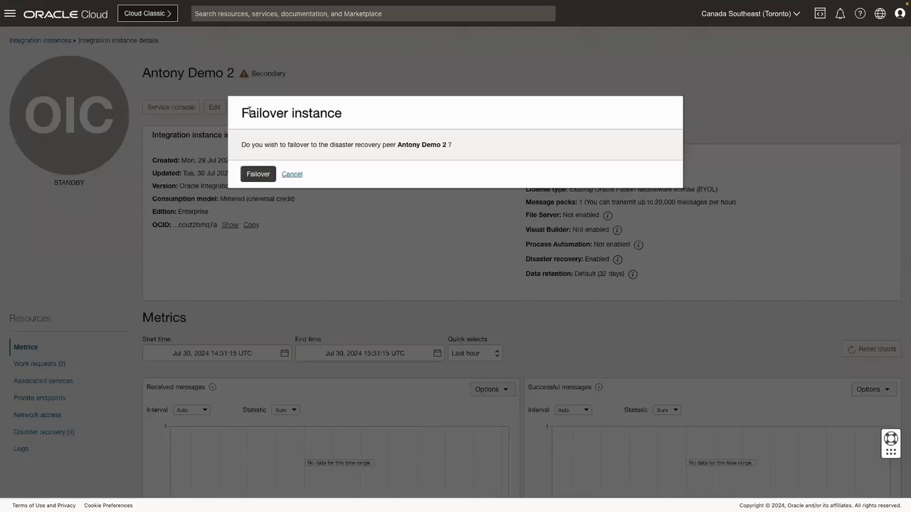
{"action": "left_click", "coordinate": [262, 175]}
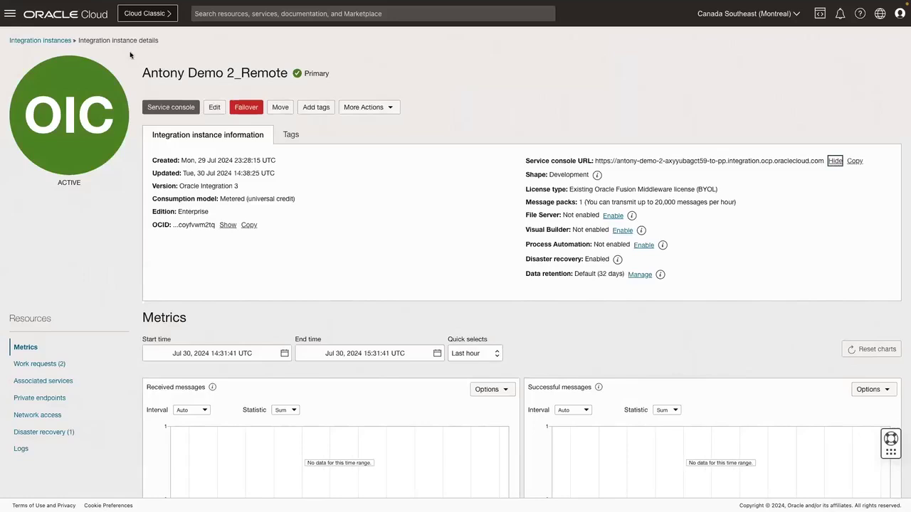
{"action": "left_click", "coordinate": [41, 41]}
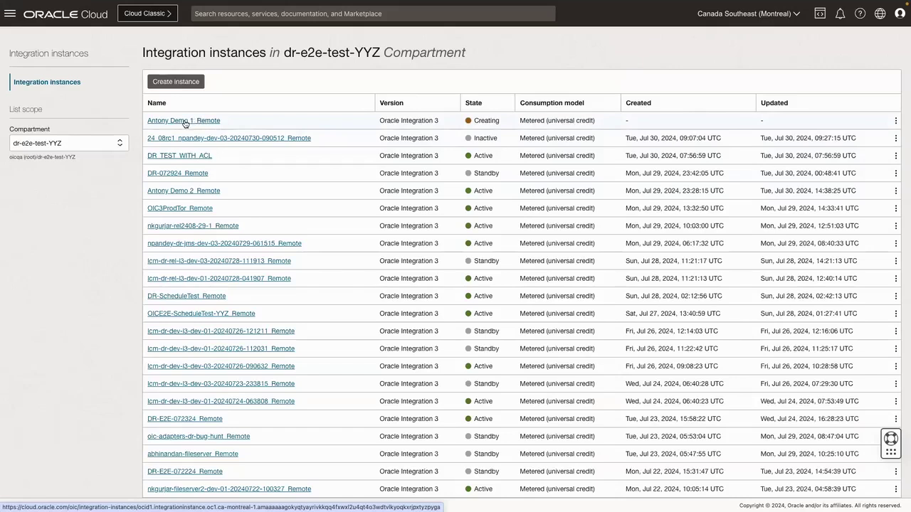
{"action": "left_click", "coordinate": [193, 191]}
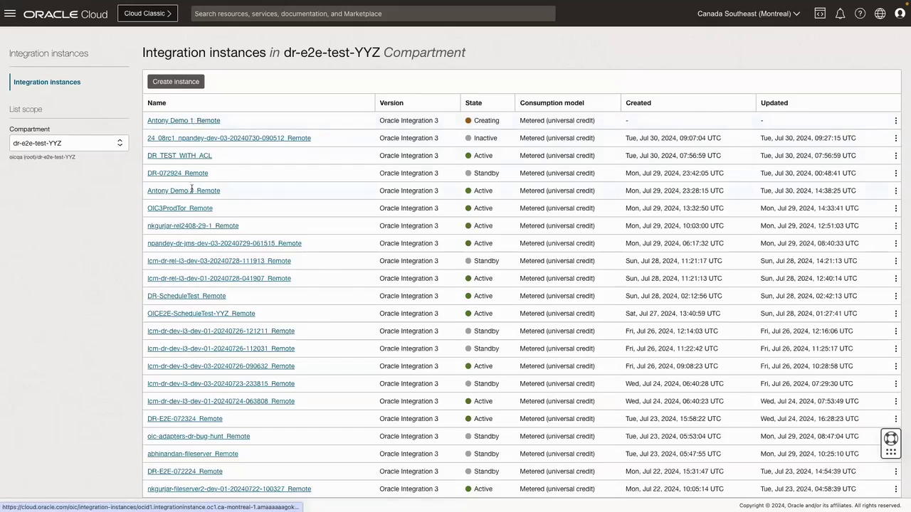